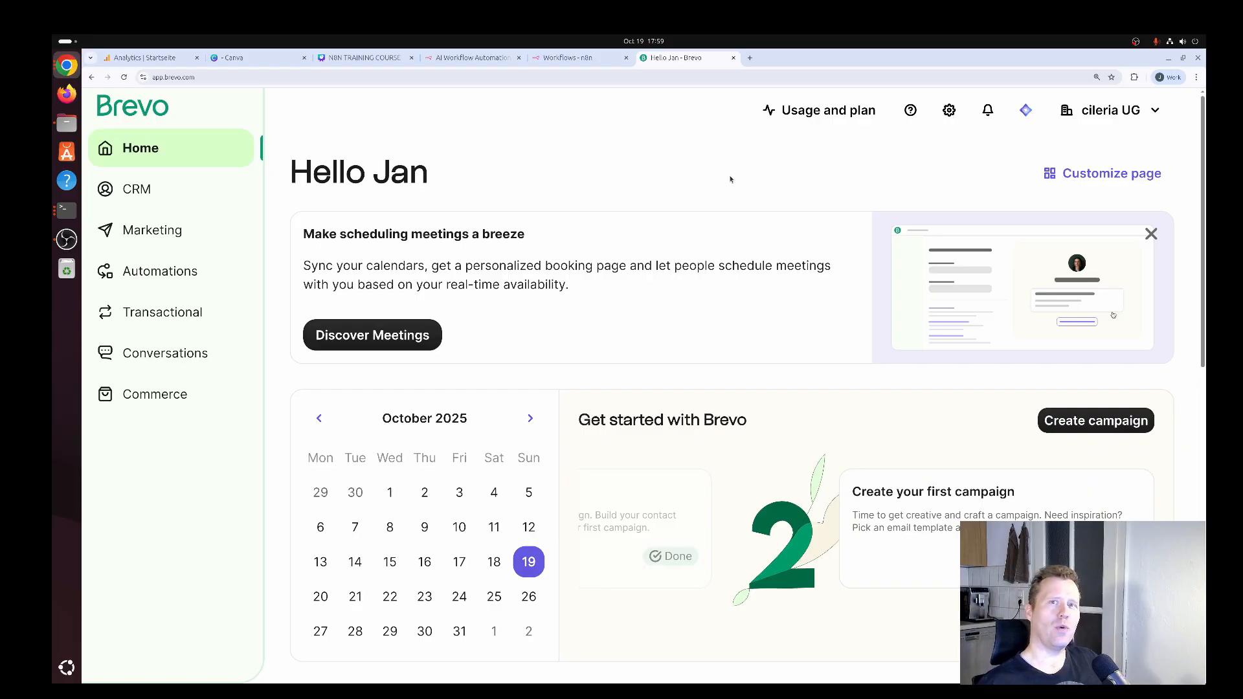
Open the API keys & MCP section of the account's SMTP & API settings.
click(1158, 112)
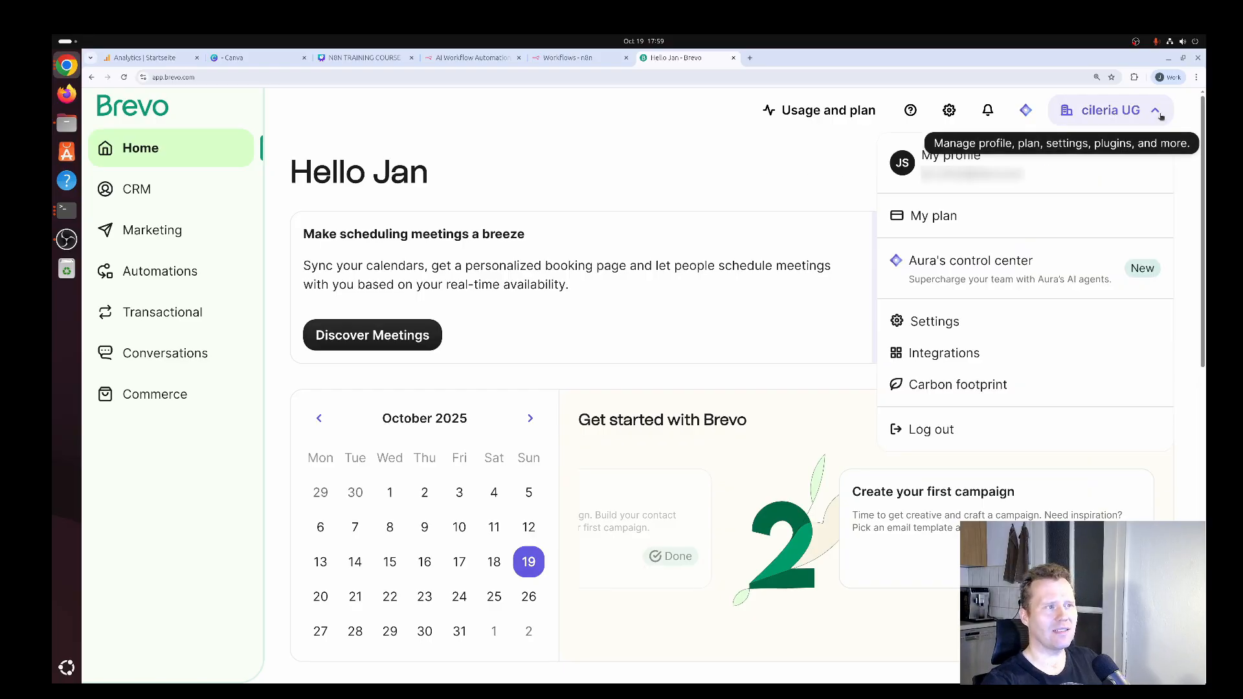
click(974, 322)
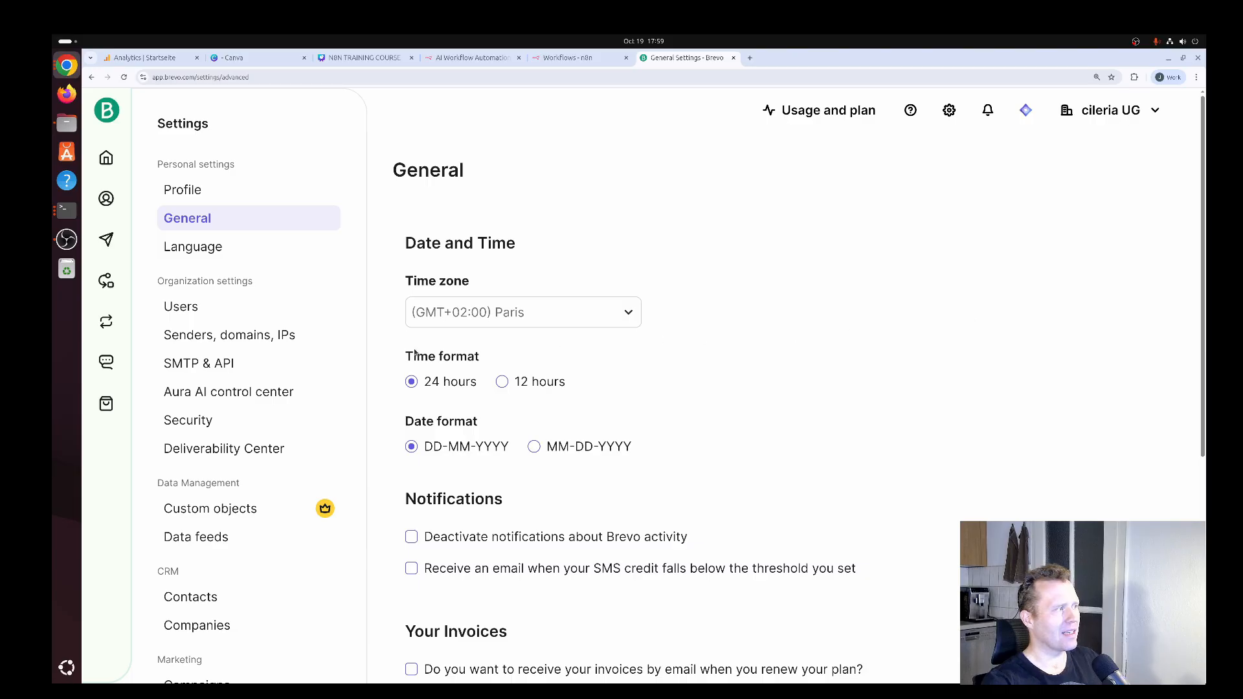
click(243, 366)
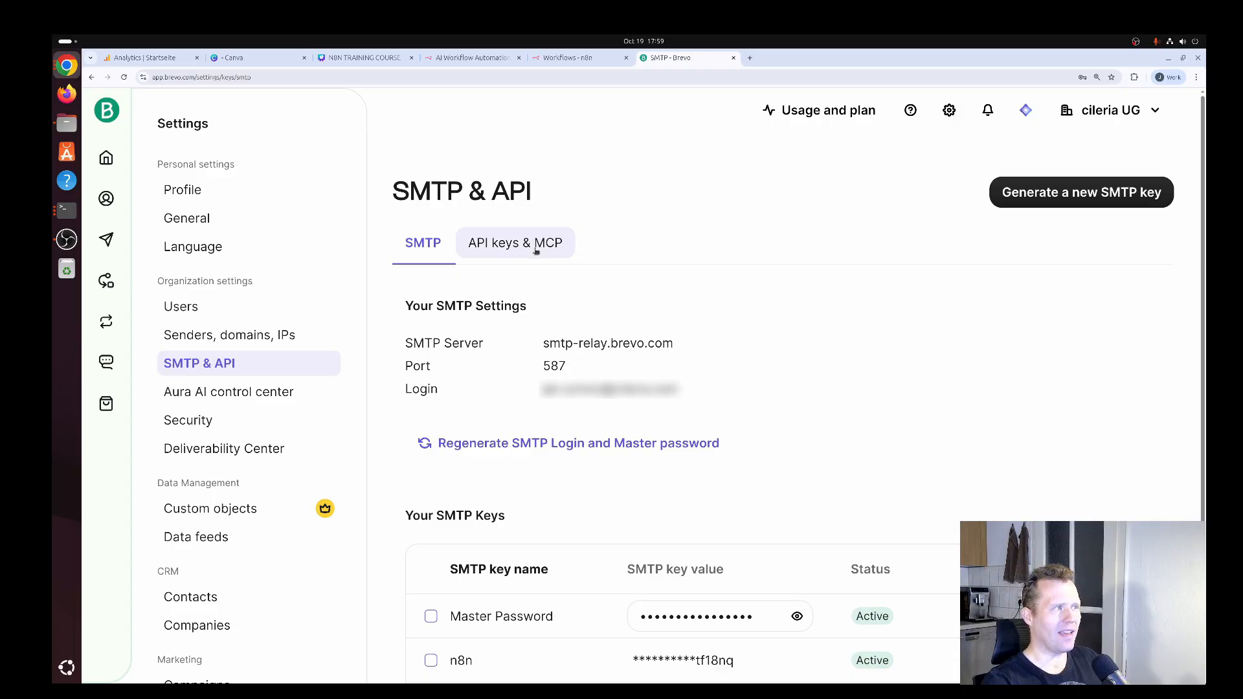
click(536, 251)
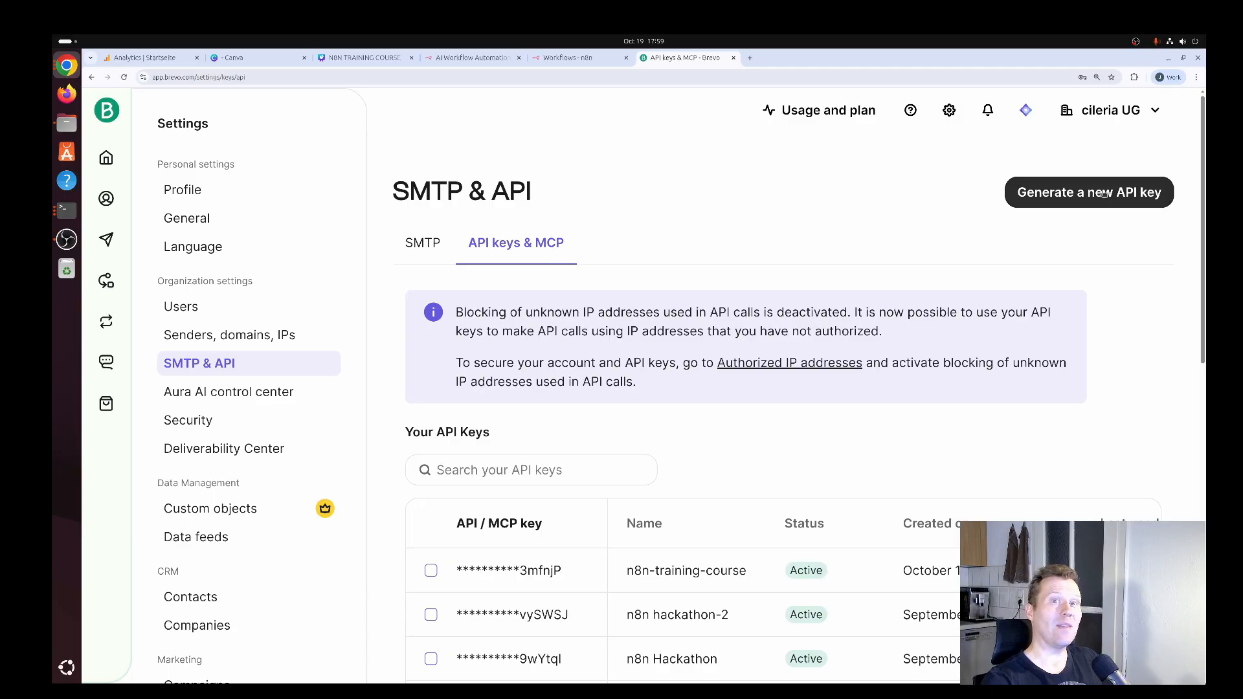
Try to generate a new API key named n8n-training-course.
click(1105, 193)
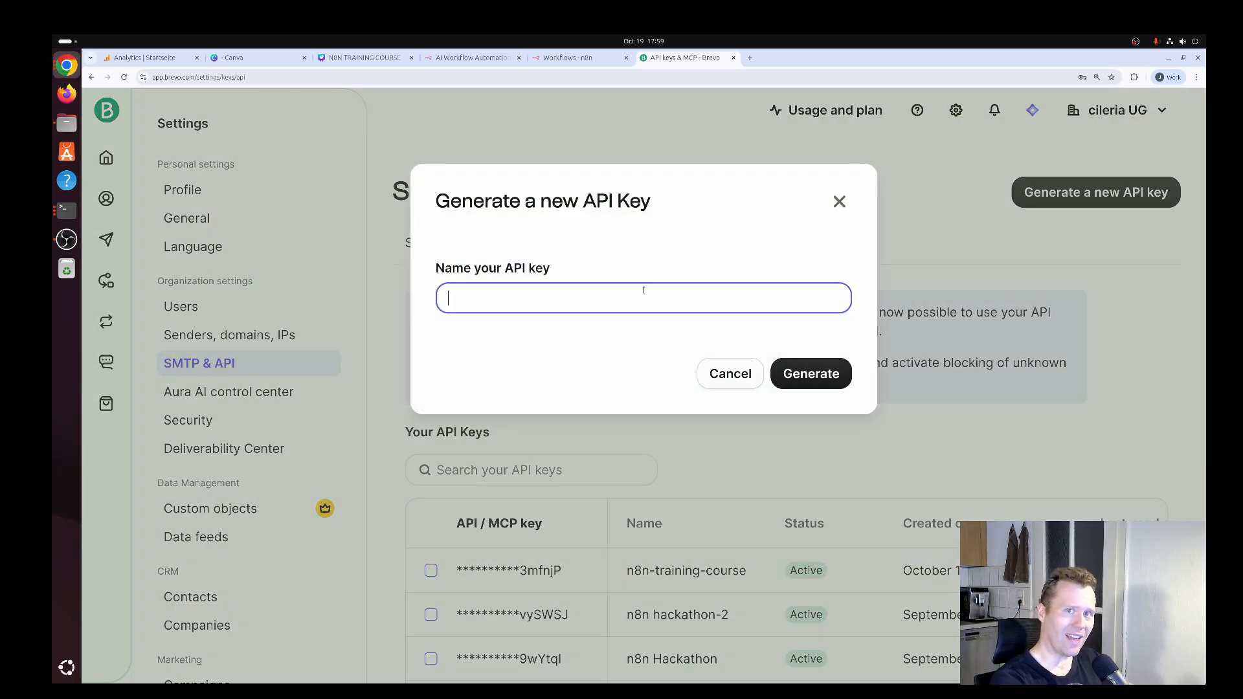
text(n8n)
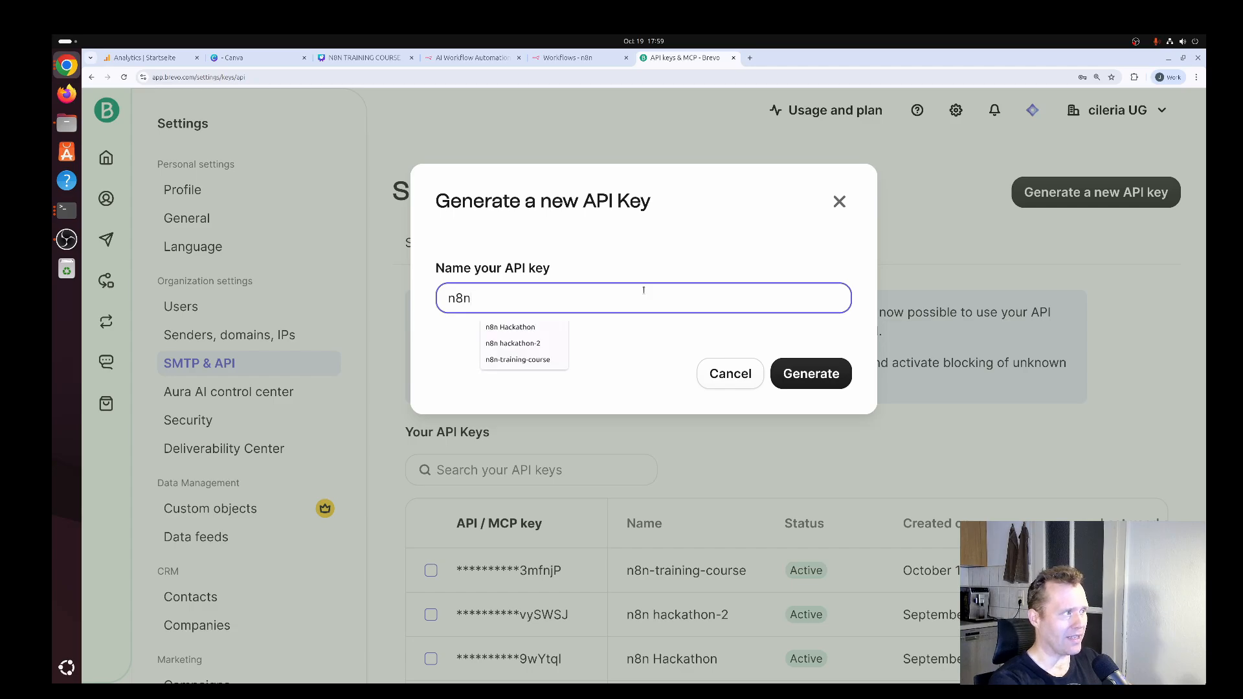
text(-training-course)
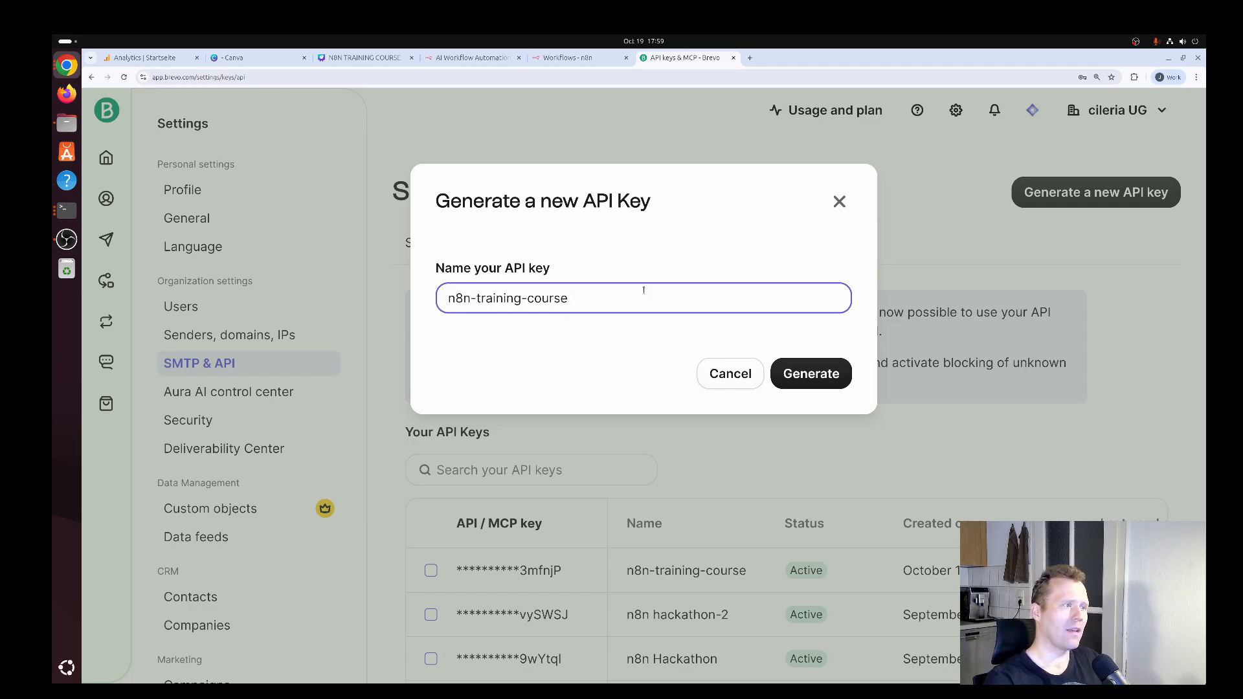
click(813, 374)
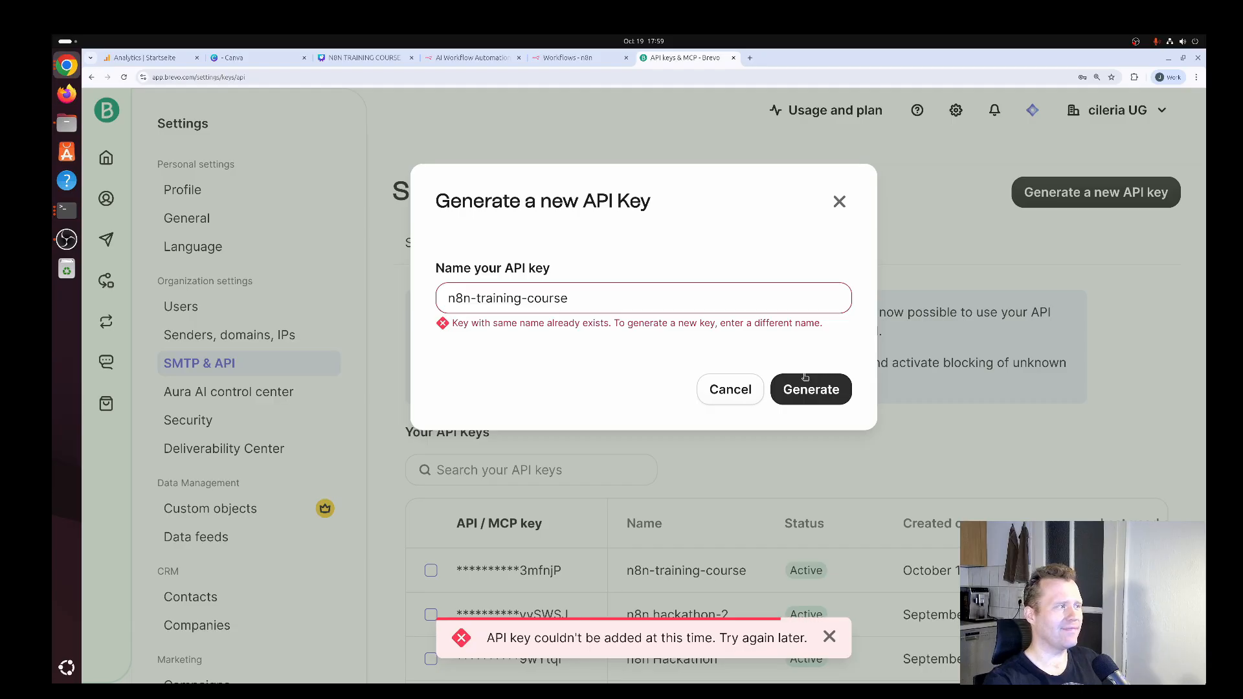
Change the new API key's name to n8n-training-course-2, generate it and copy the key to the clipboard.
click(644, 300)
text(-2)
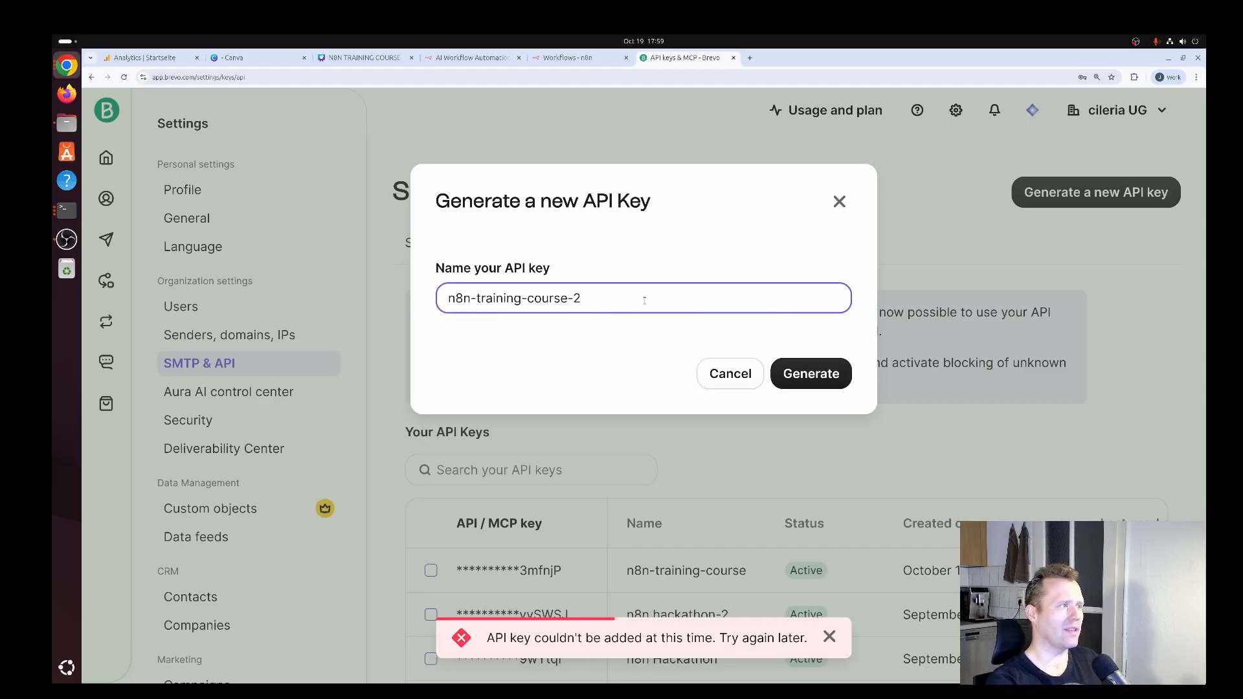
click(811, 374)
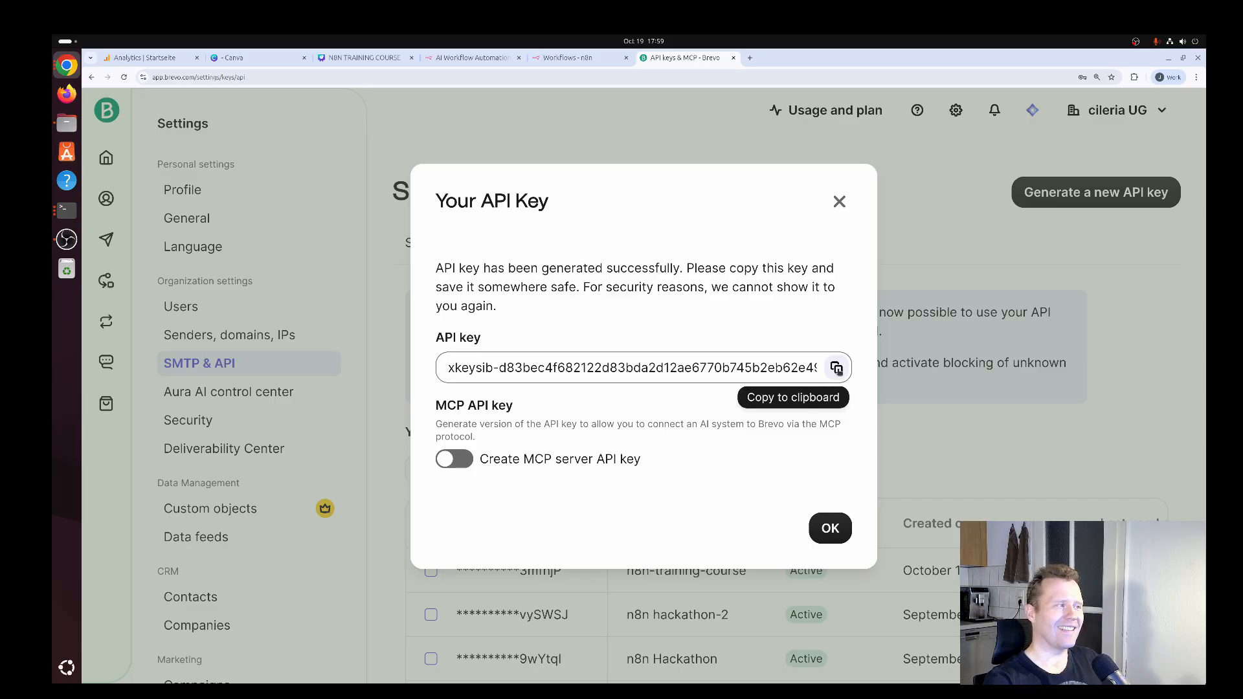
click(837, 368)
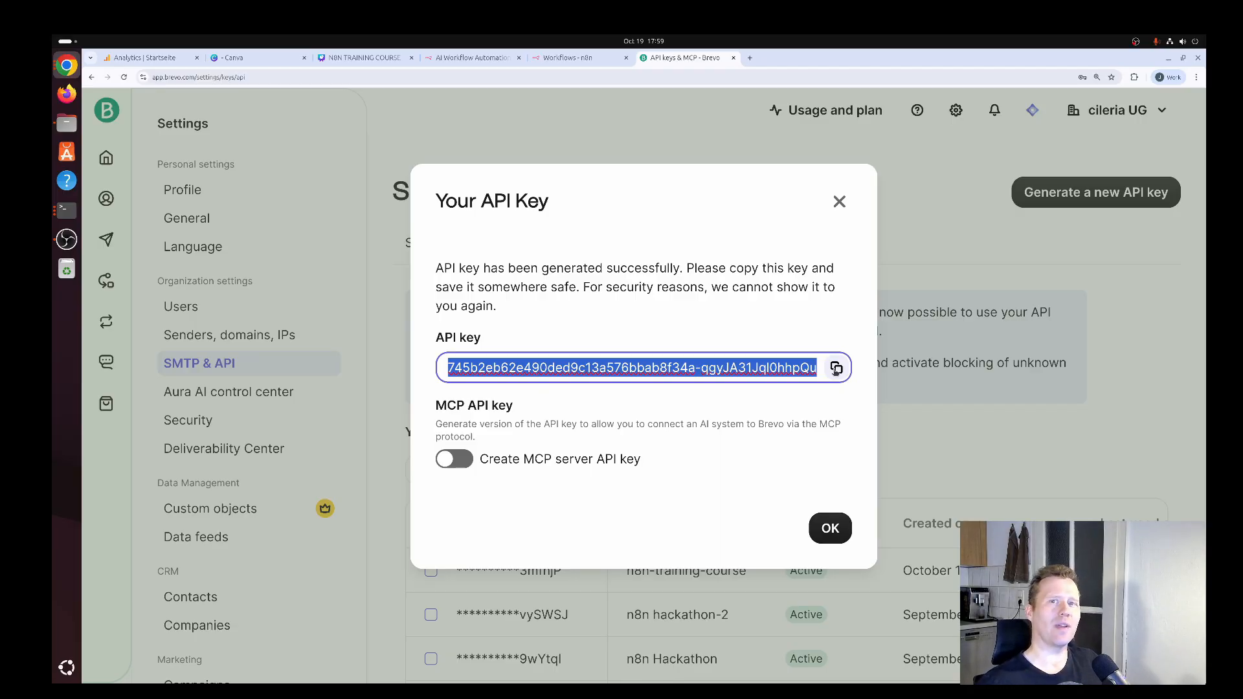
Switch to n8n and create a new personal workflow that starts with a manual trigger.
key(ctrl+Page_Up)
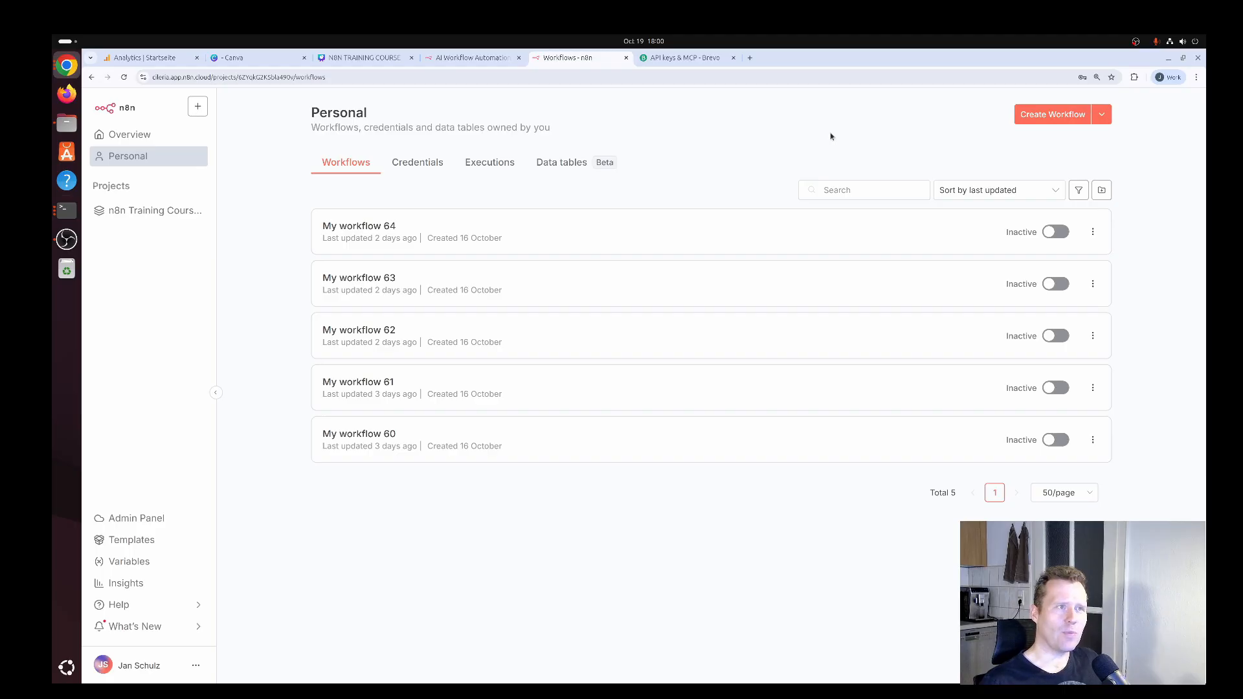
click(1051, 117)
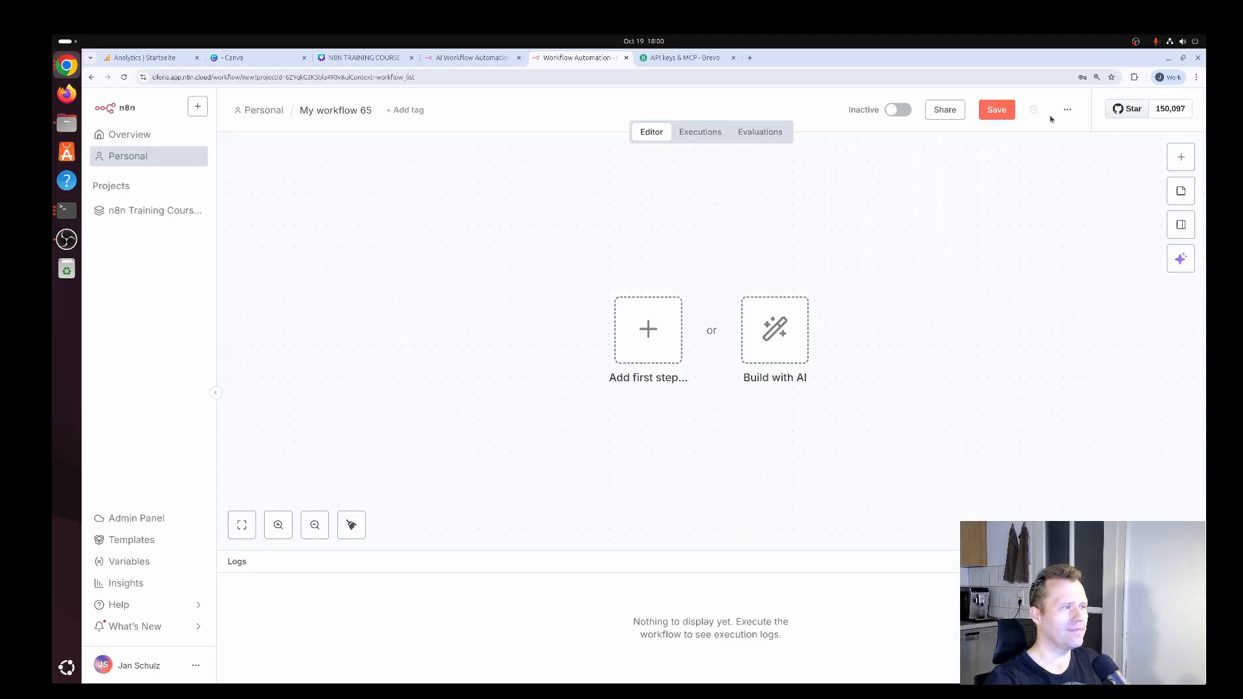
click(648, 331)
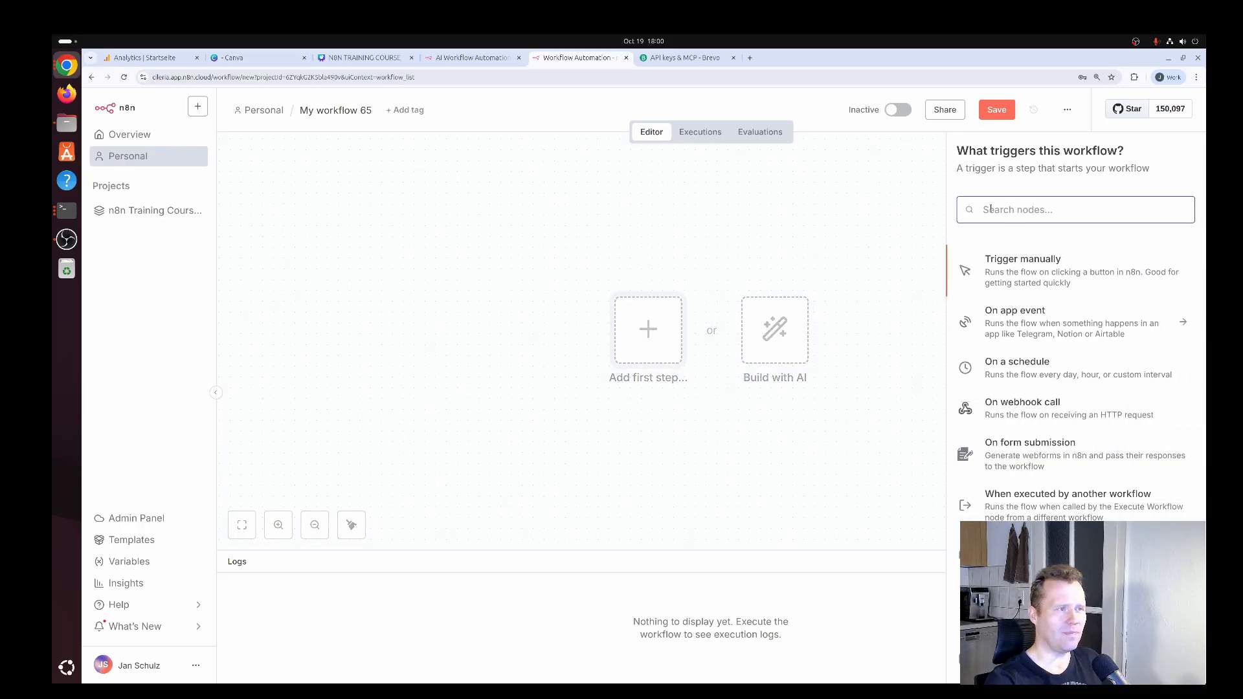
click(1041, 272)
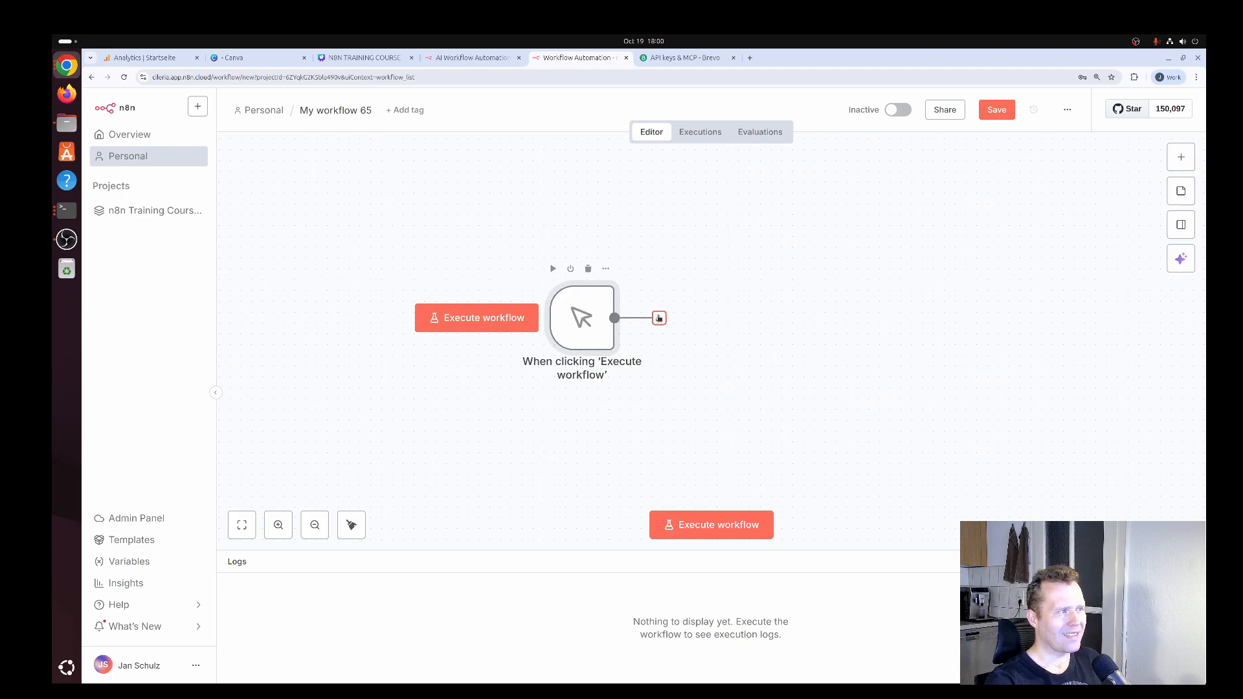
Add Brevo's "Send a transactional email" action after the manual trigger.
click(659, 318)
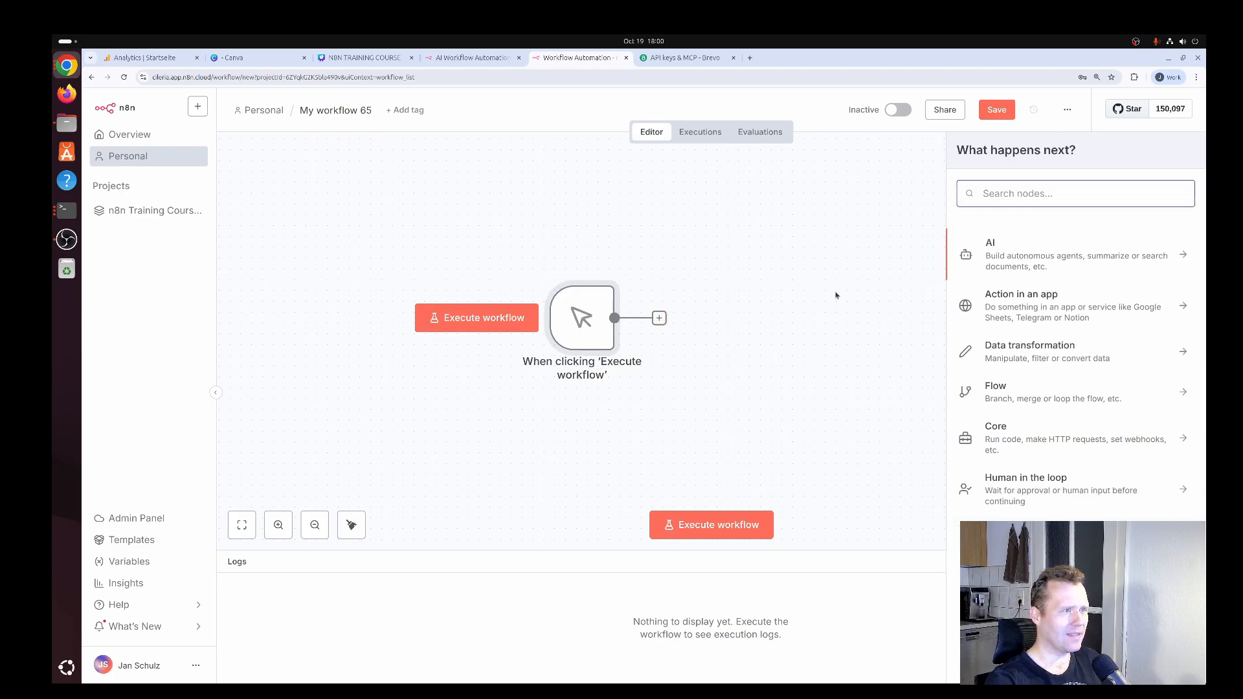
text(brevo)
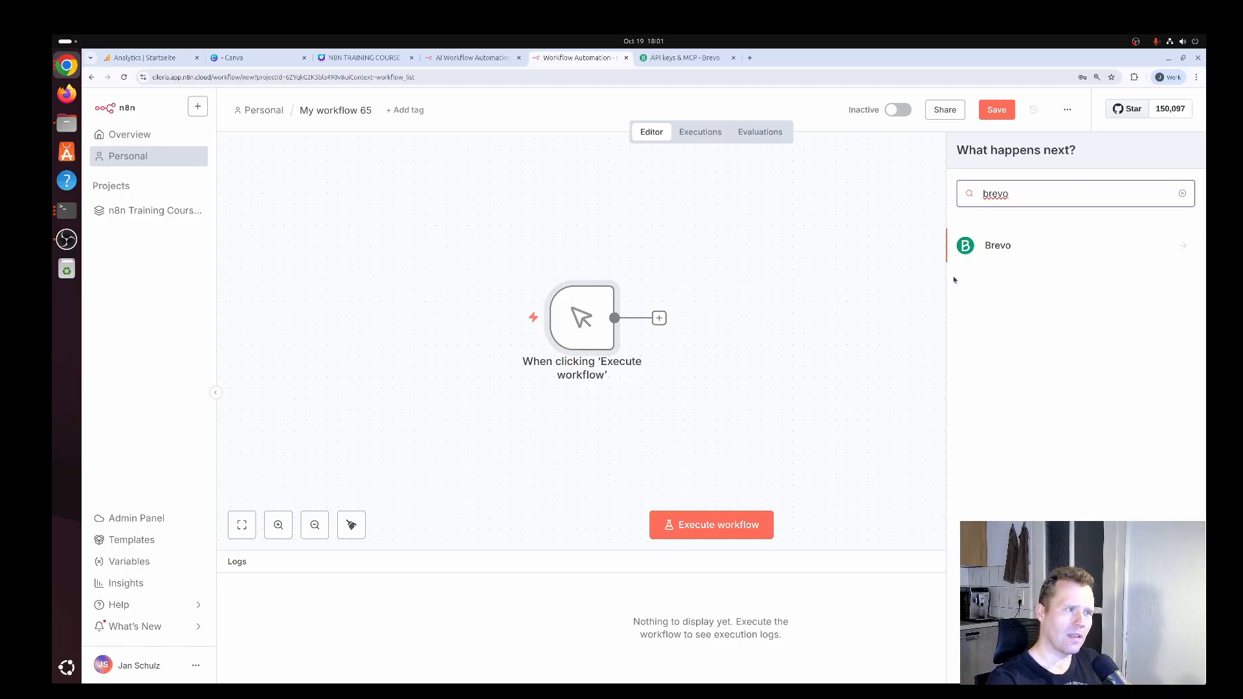
click(1009, 250)
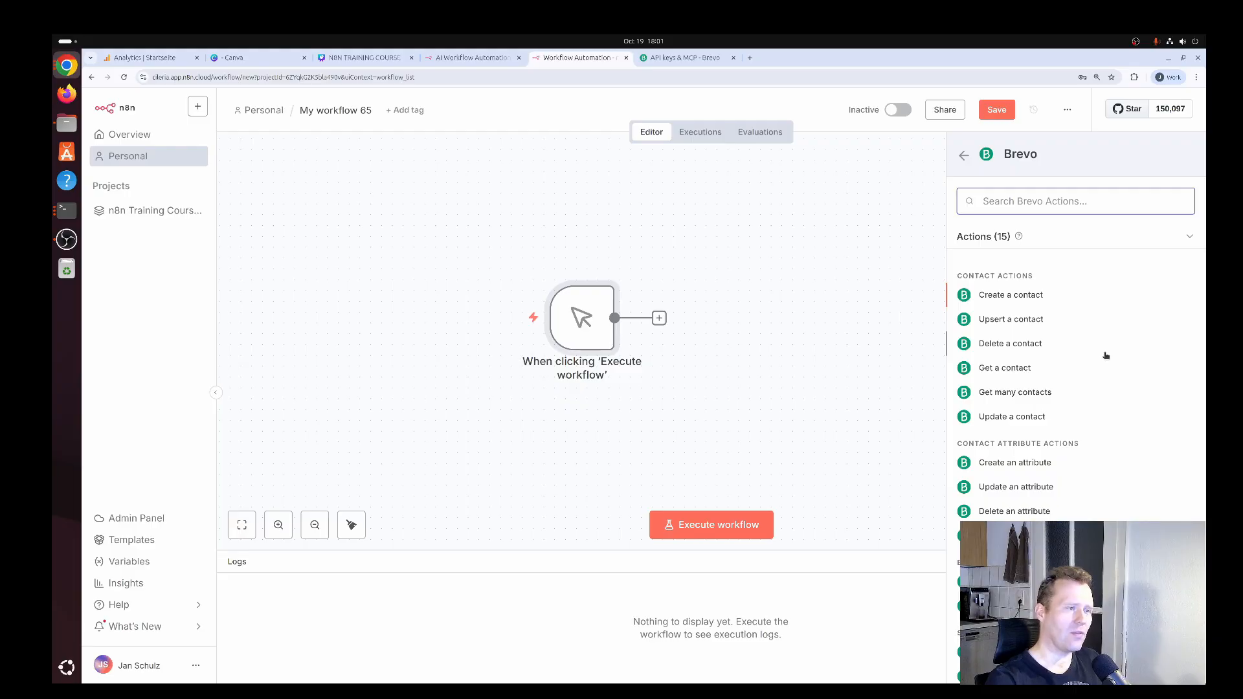
scroll(1099, 353, down, 2)
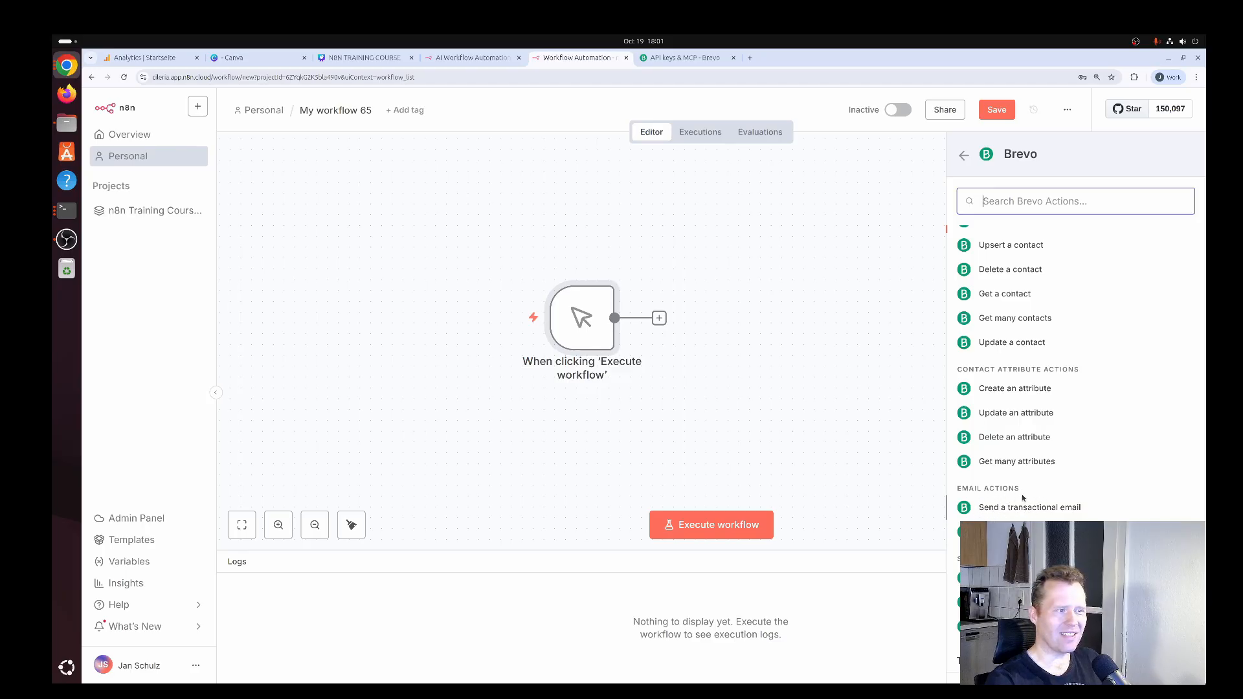
click(1040, 508)
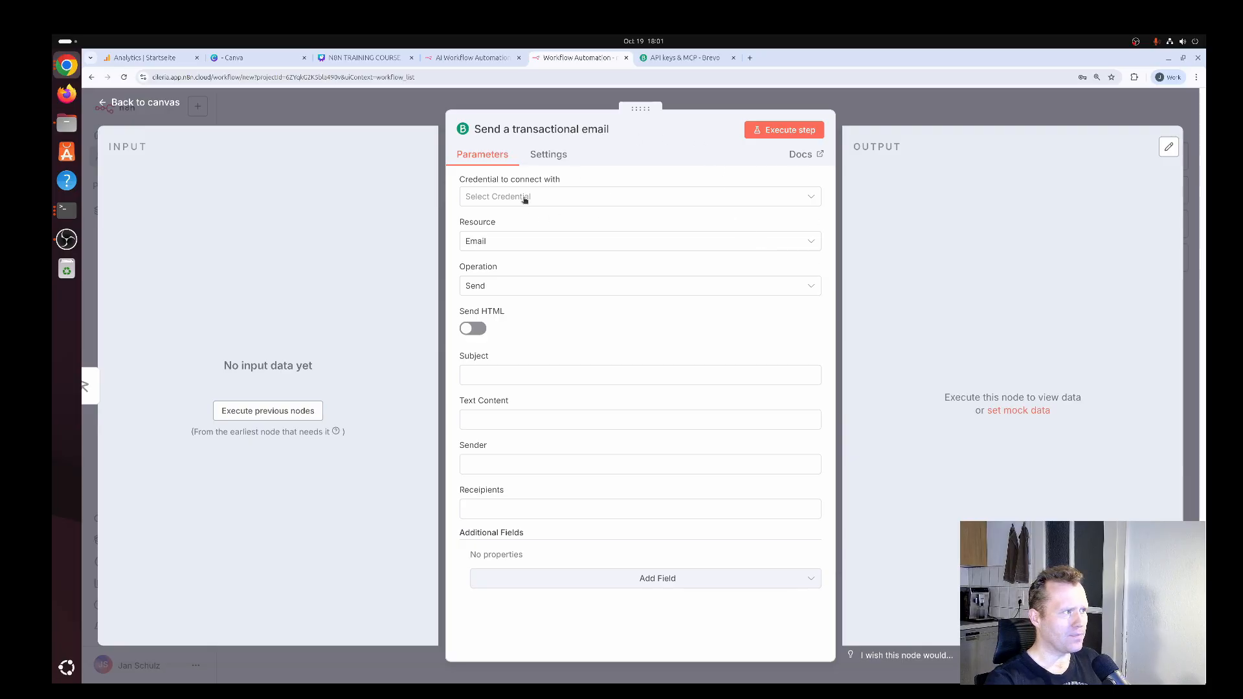
Create a new Brevo credential for the email node by pasting the copied API key, then save and close it.
click(592, 195)
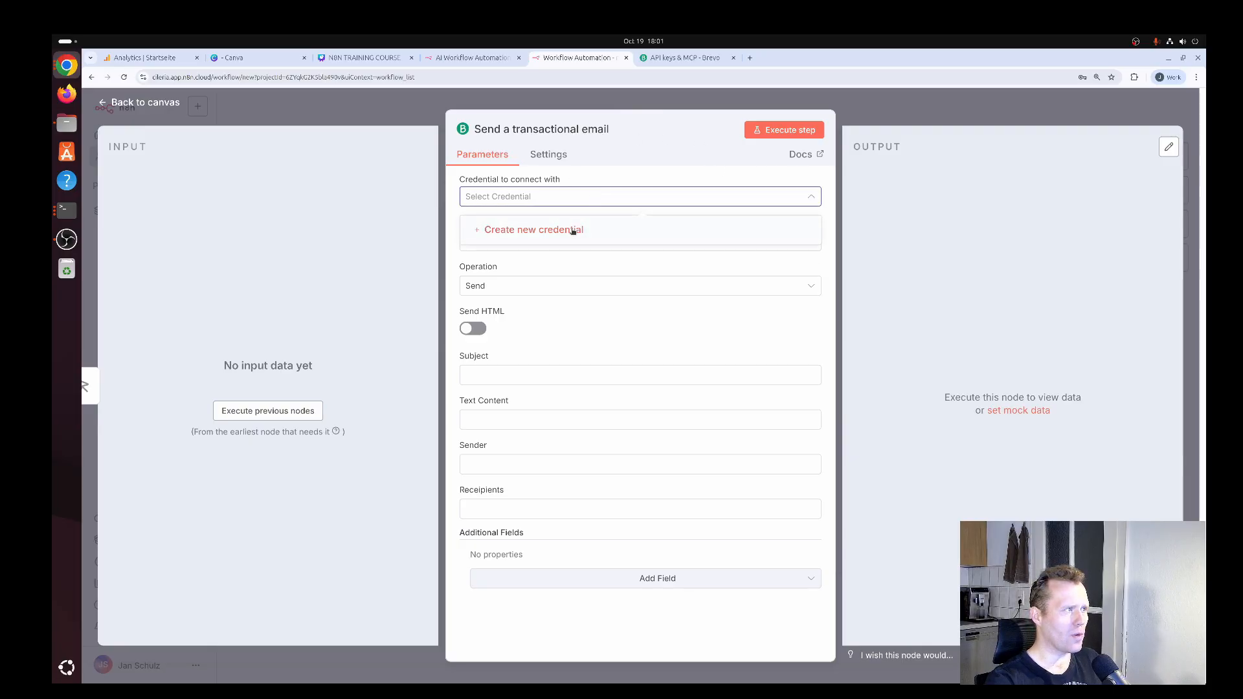
click(573, 230)
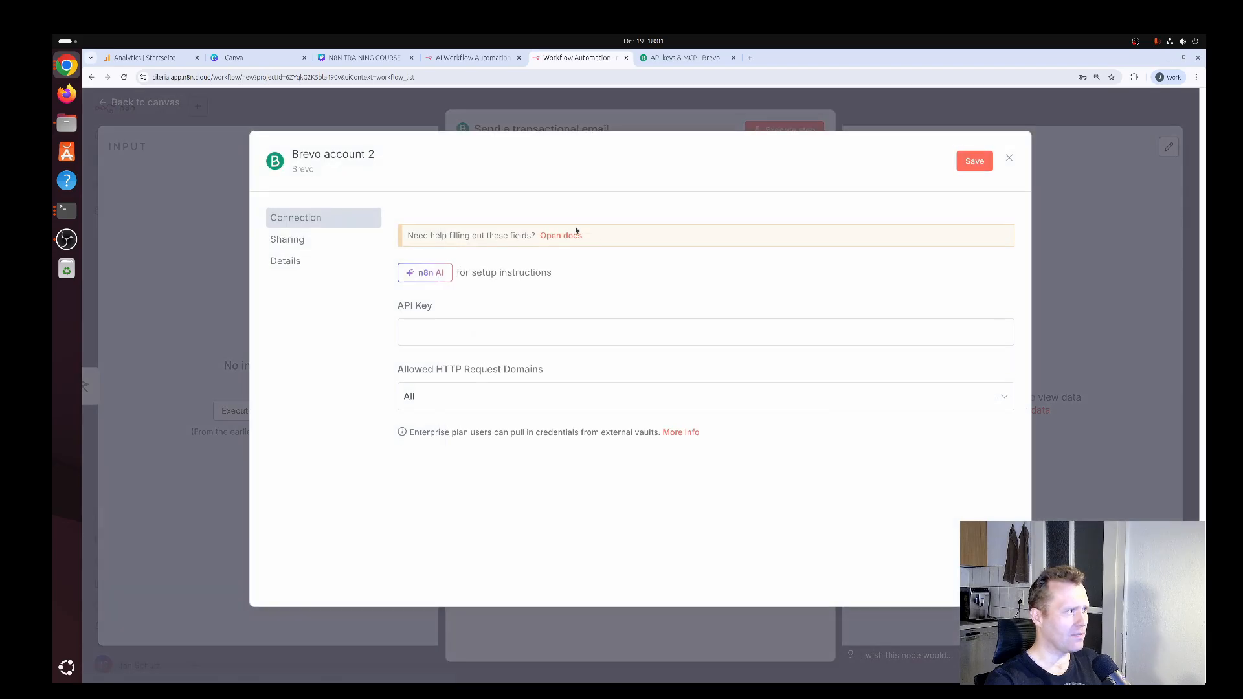
click(553, 331)
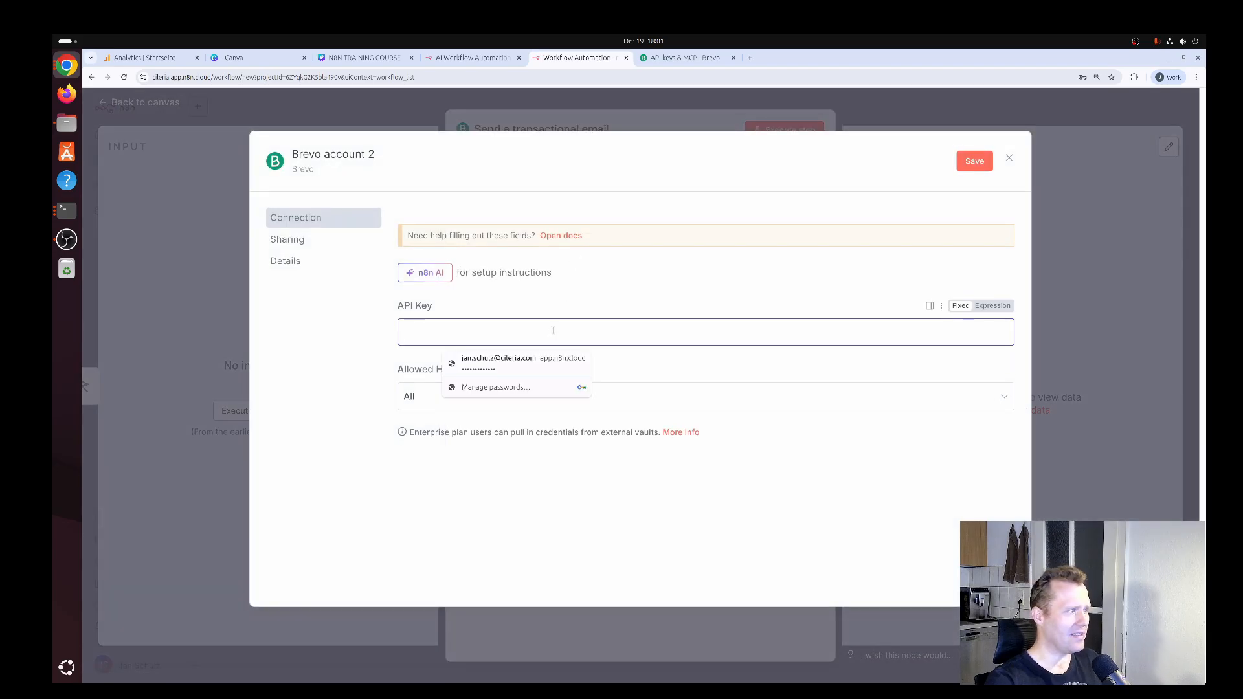
key(ctrl+v)
click(973, 162)
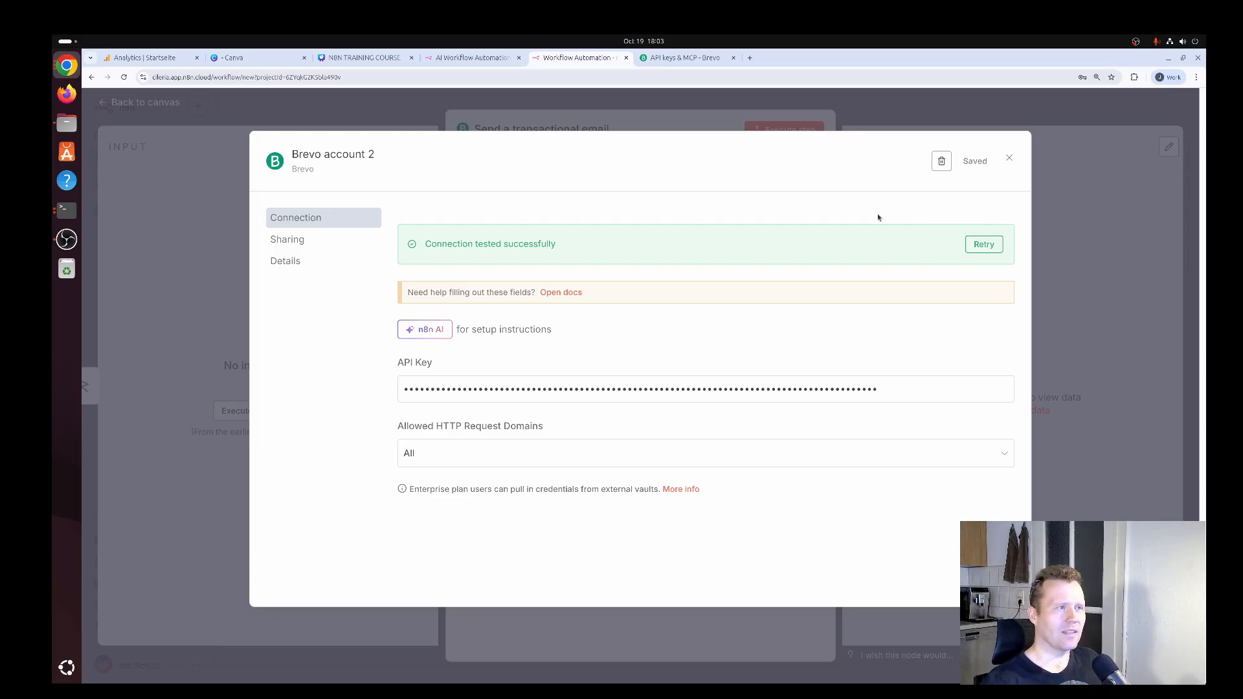
click(1011, 160)
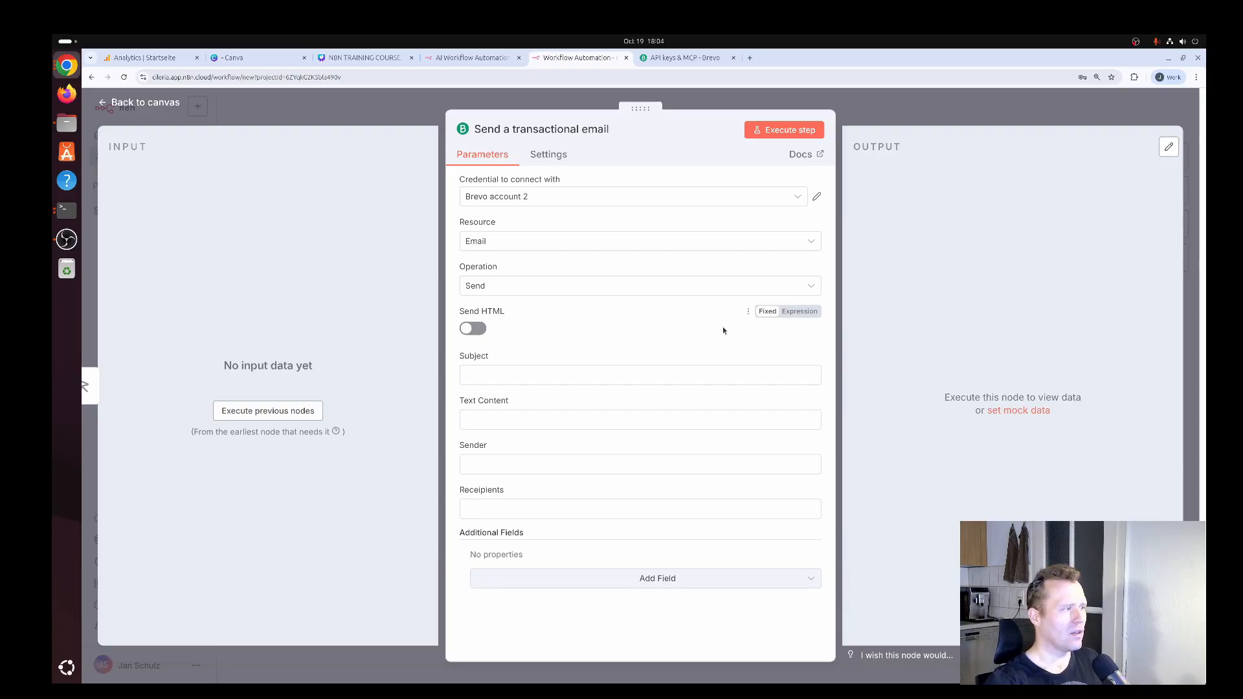
Fill in the recipient's email address and the no-reply sender email address for the transactional email.
click(522, 512)
key(ctrl+v)
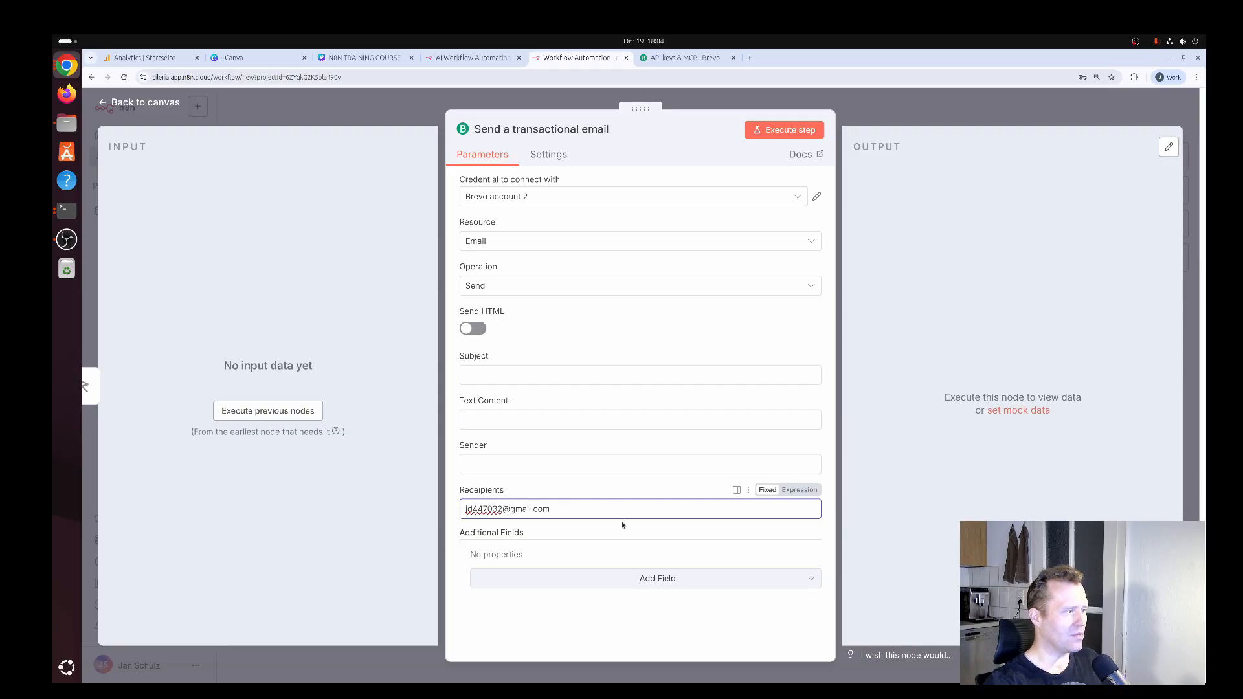
click(600, 463)
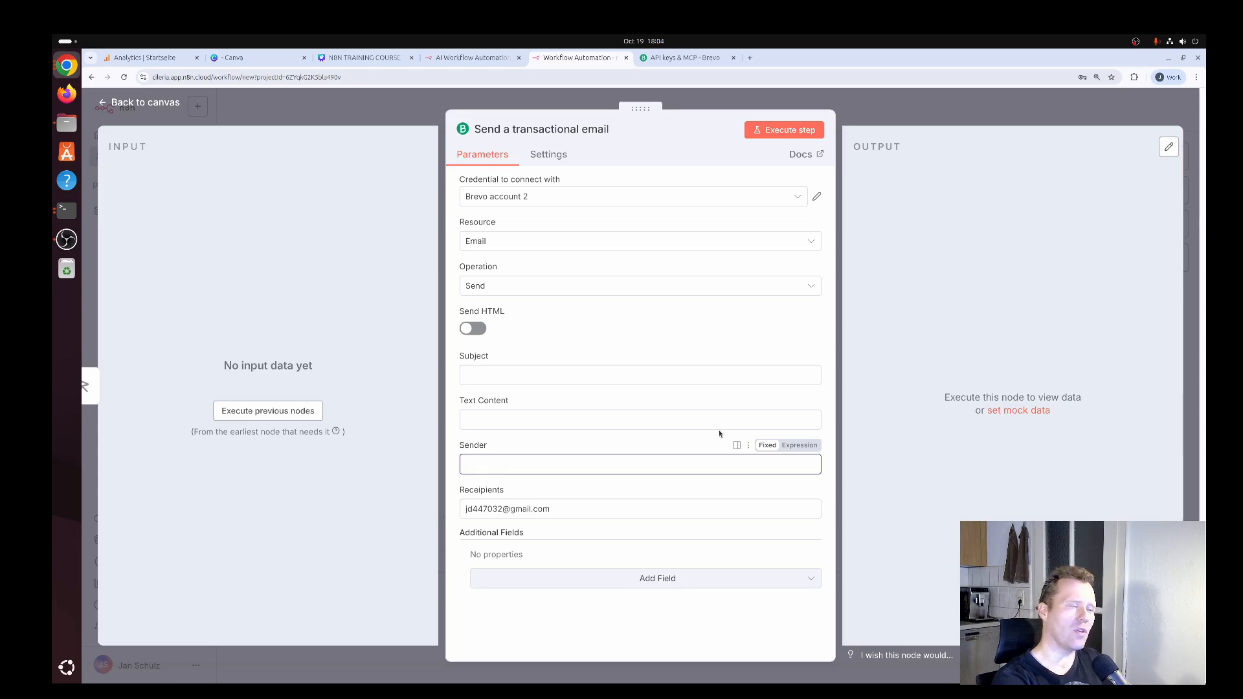
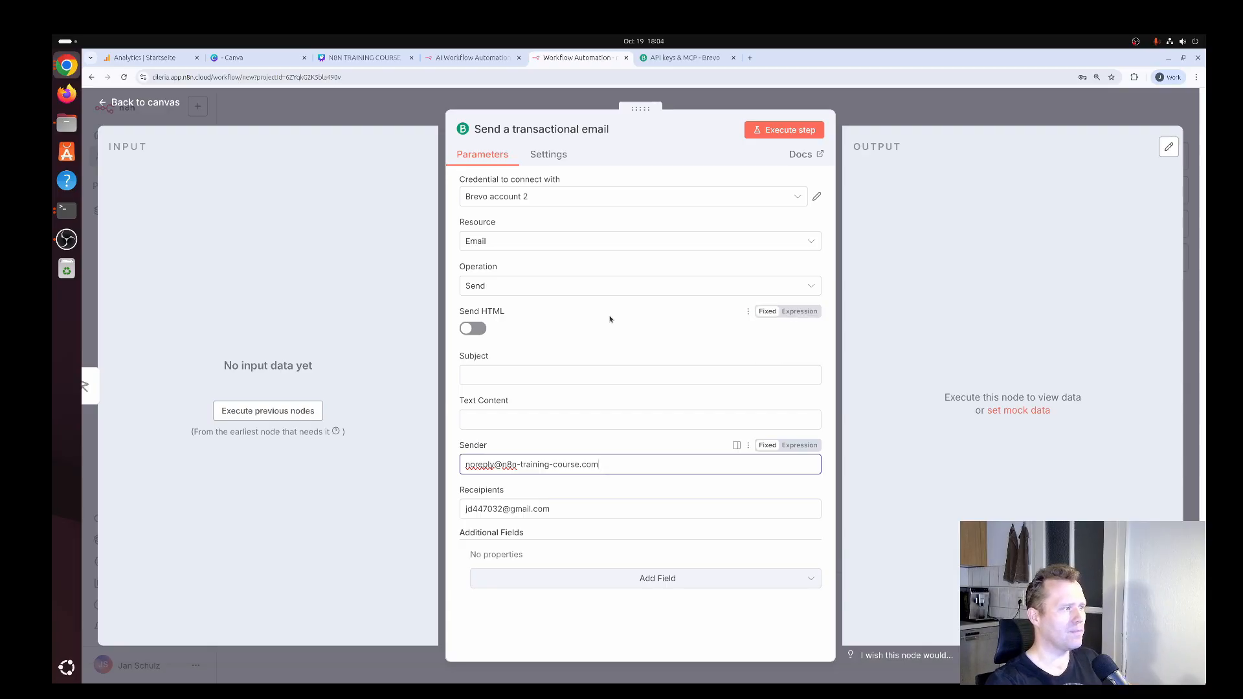
Enter "Hi" as the email's subject and "How are you doing?" as its text content.
click(555, 375)
text(Hi)
click(697, 358)
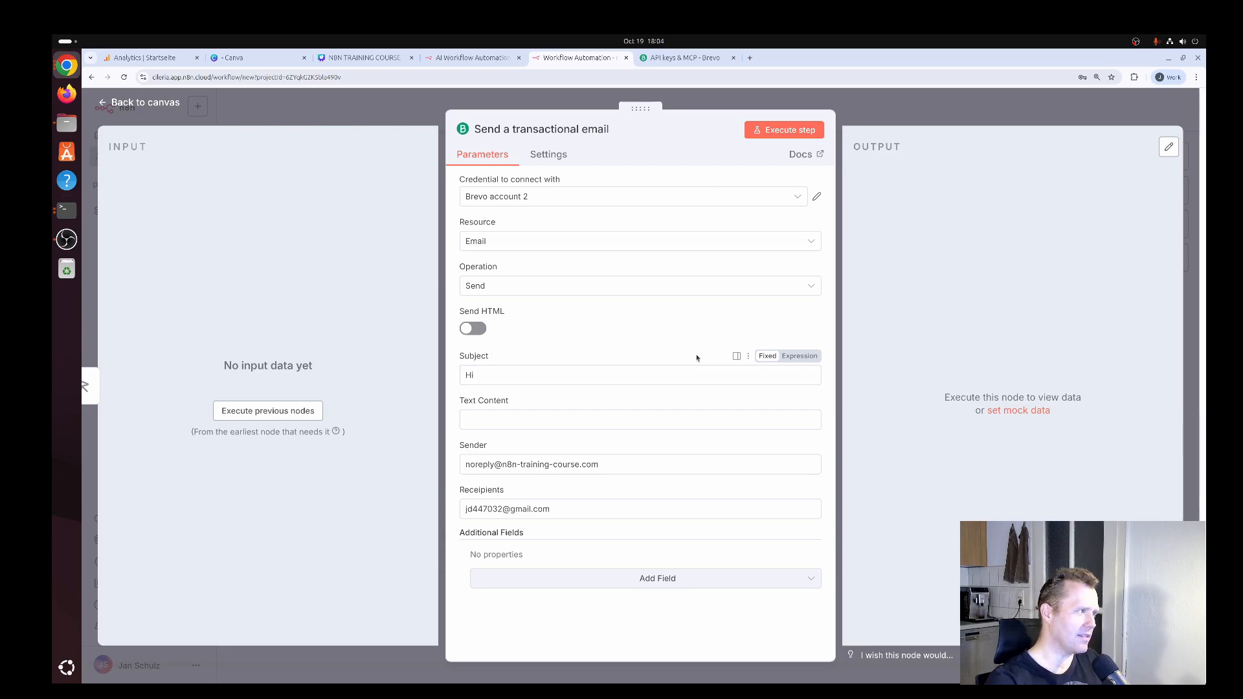
click(645, 422)
text(W)
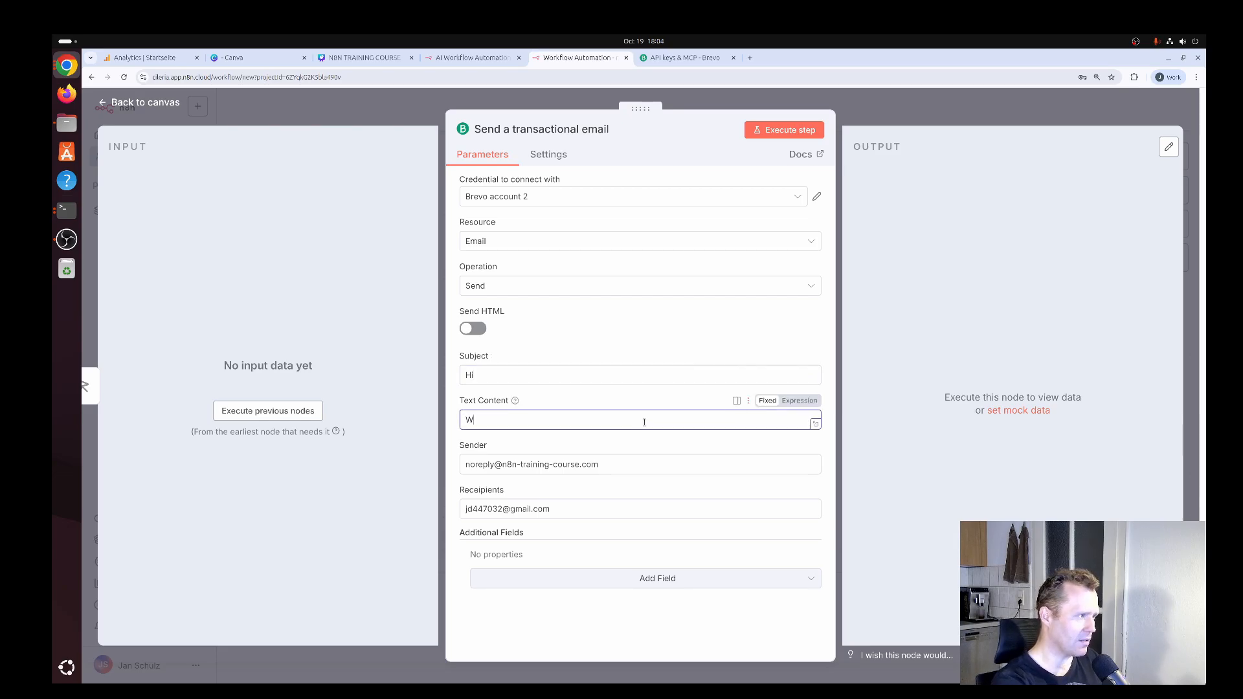
text(h)
key(BackSpace)
key(BackSpace)
text(Hiow)
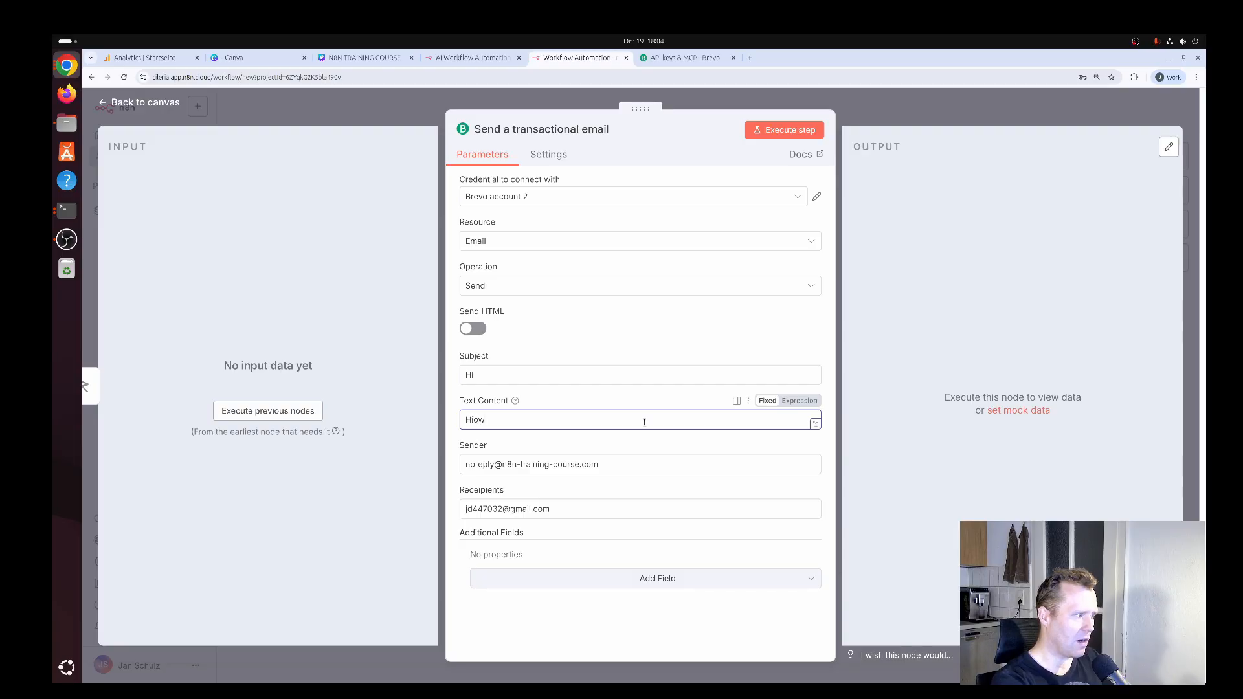
key(BackSpace)
text(ow are you doing?)
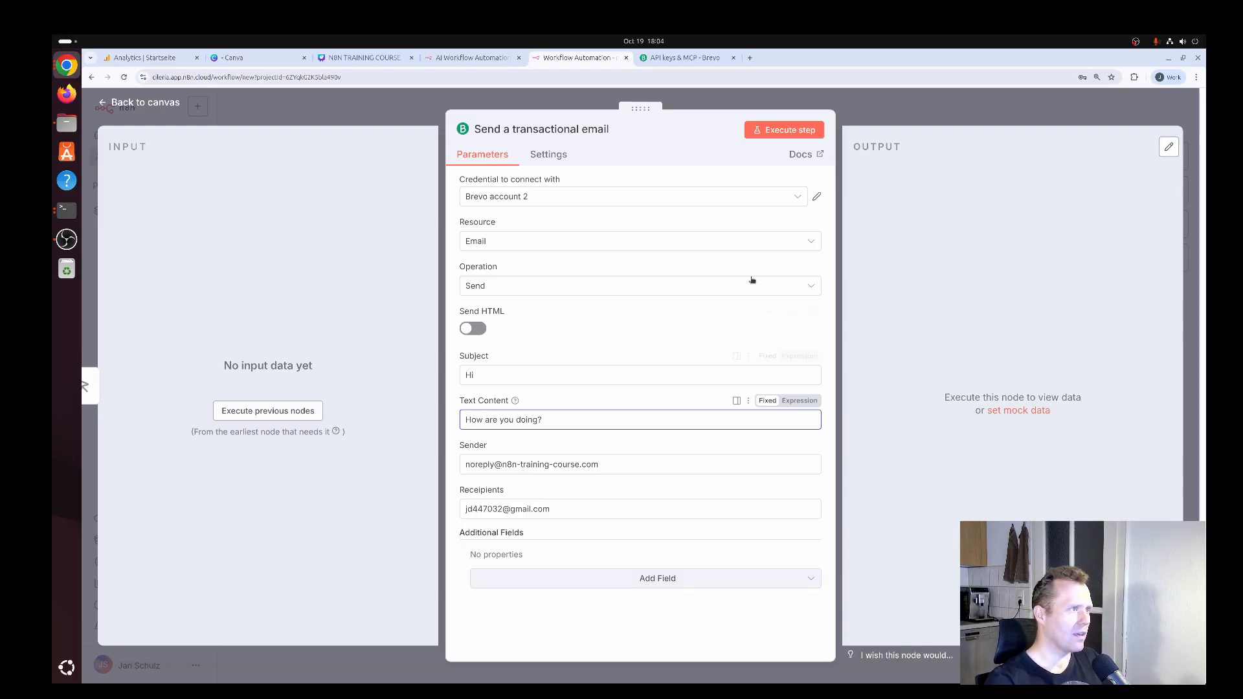
Execute the transactional email node to send a test email and examine the message ID in its output.
click(787, 132)
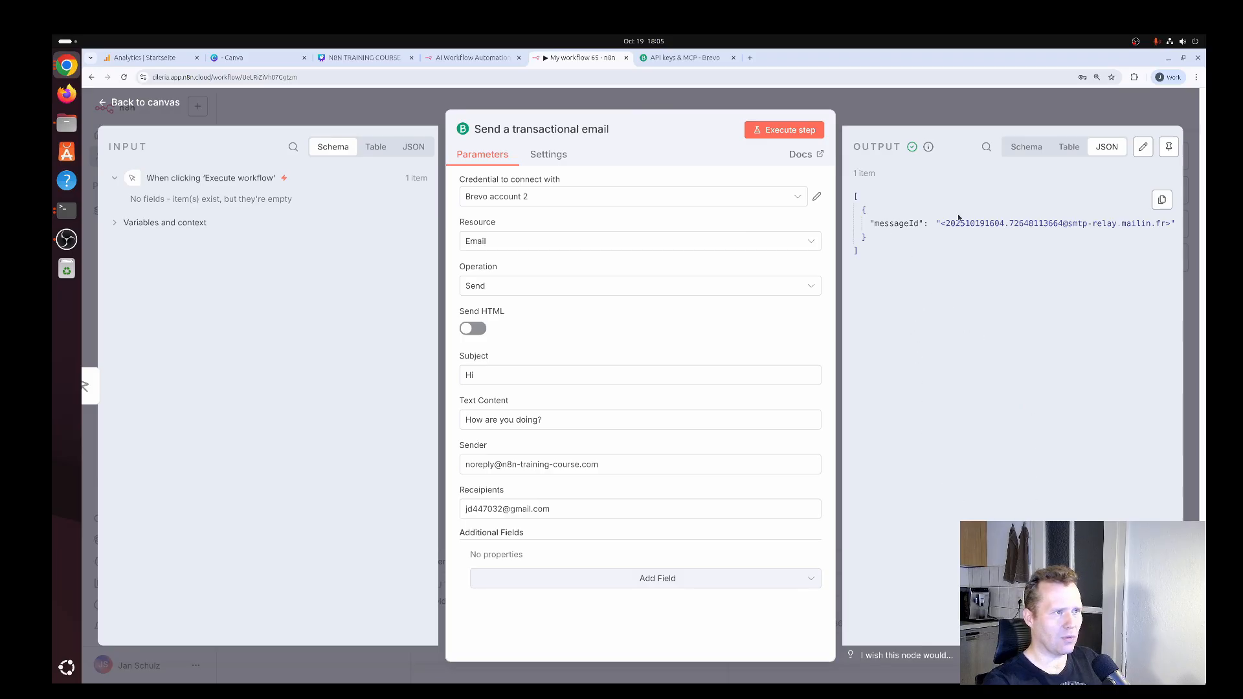
drag(941, 224, 1160, 224)
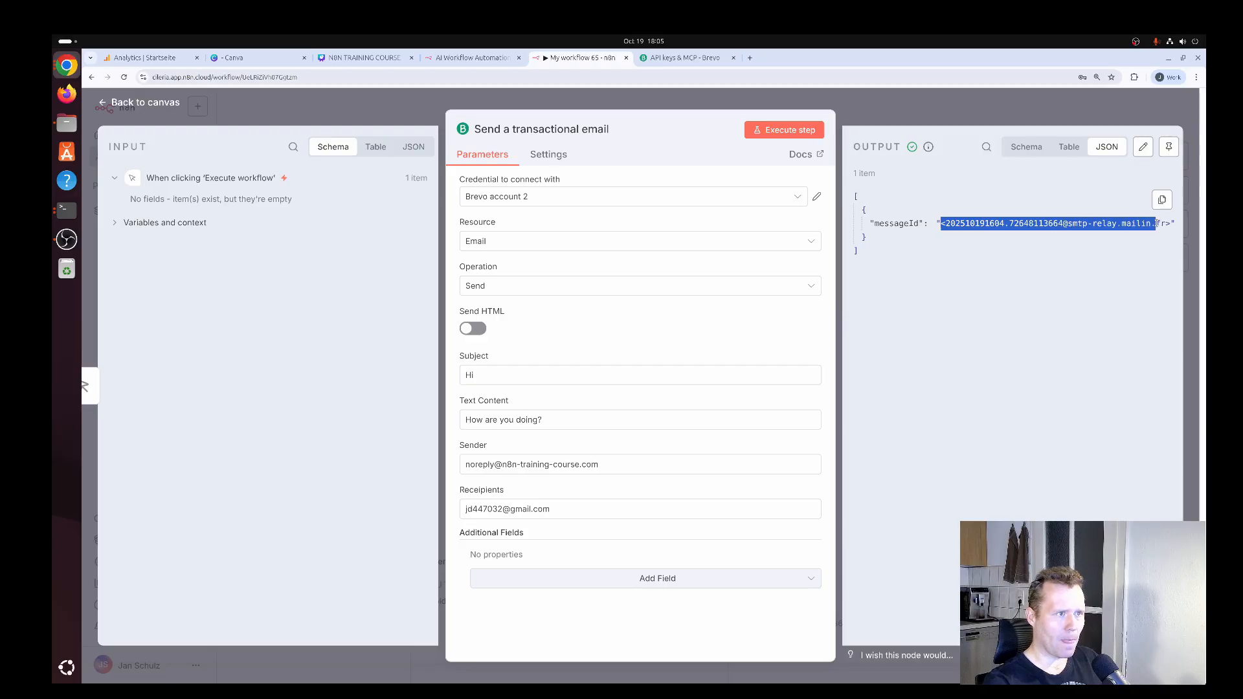
click(994, 239)
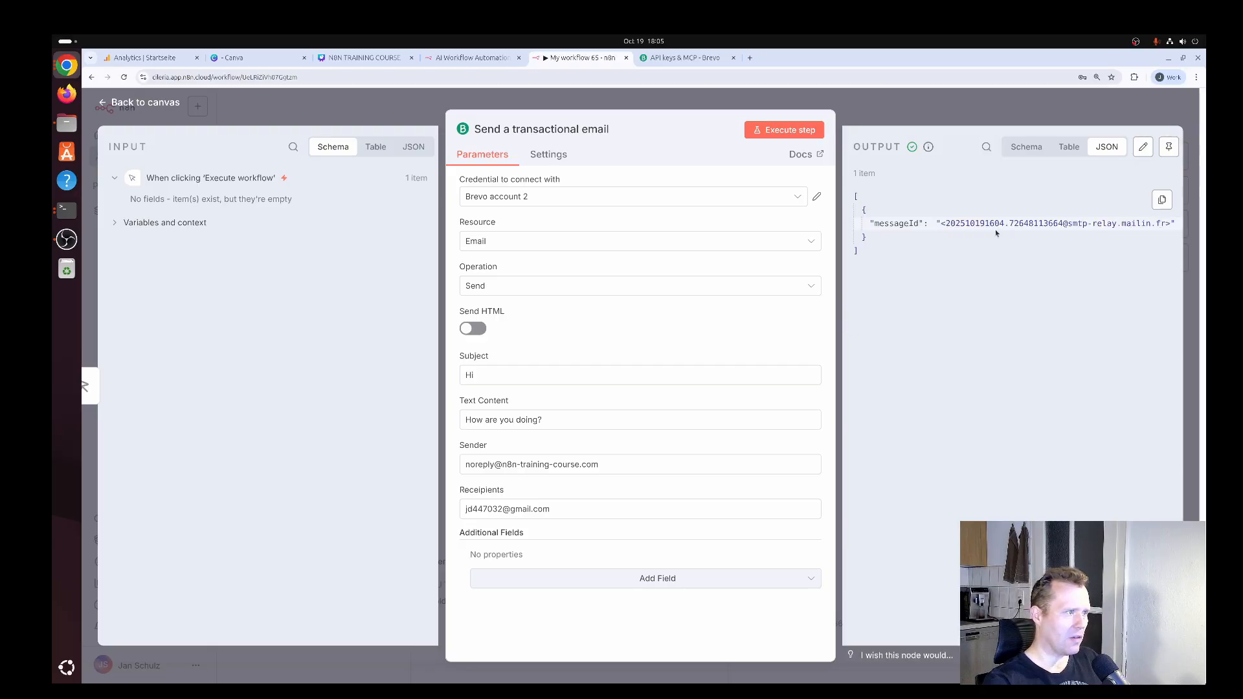
Switch to the recipient's Gmail inbox and refresh it repeatedly to look for the test email.
key(super)
click(891, 429)
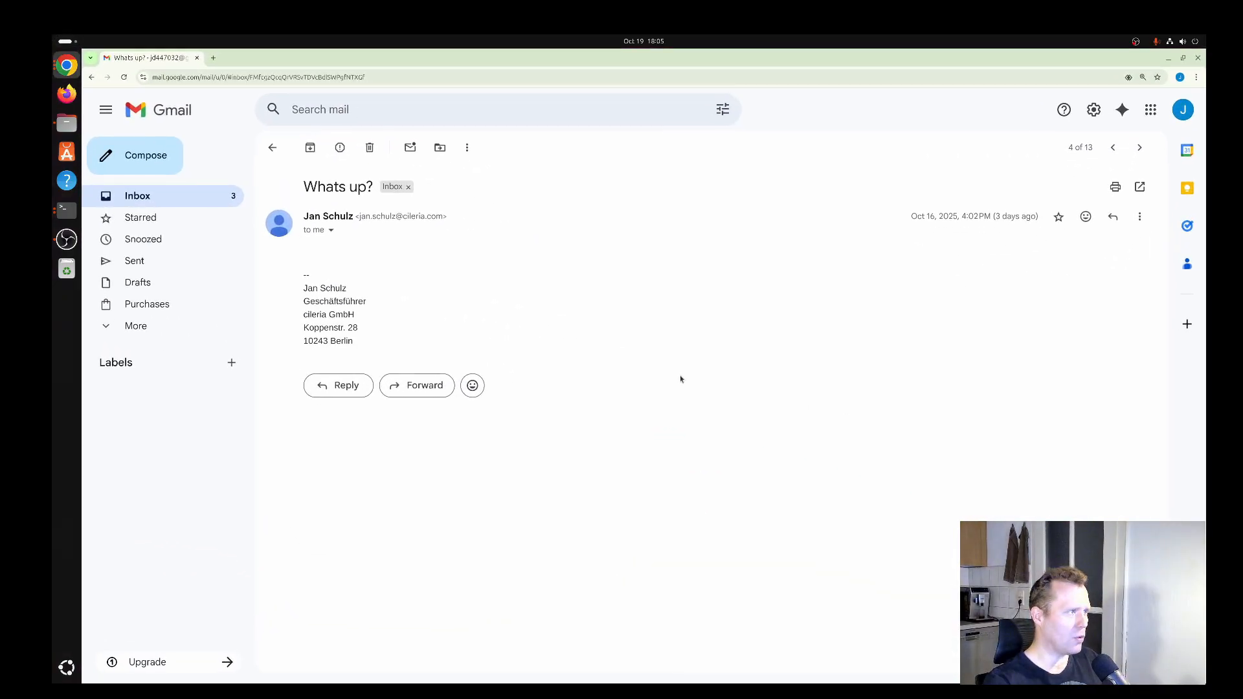
click(154, 197)
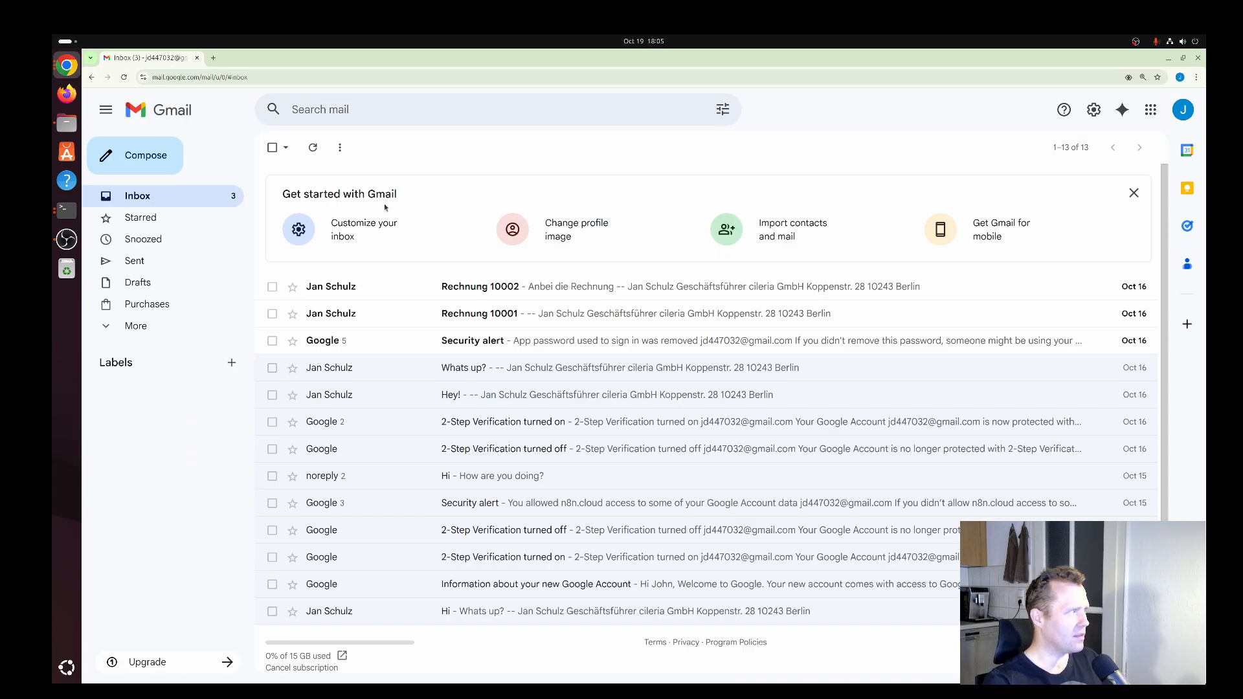
click(313, 148)
click(314, 149)
click(313, 147)
click(314, 148)
click(314, 148)
click(314, 148)
click(314, 148)
click(314, 148)
click(314, 148)
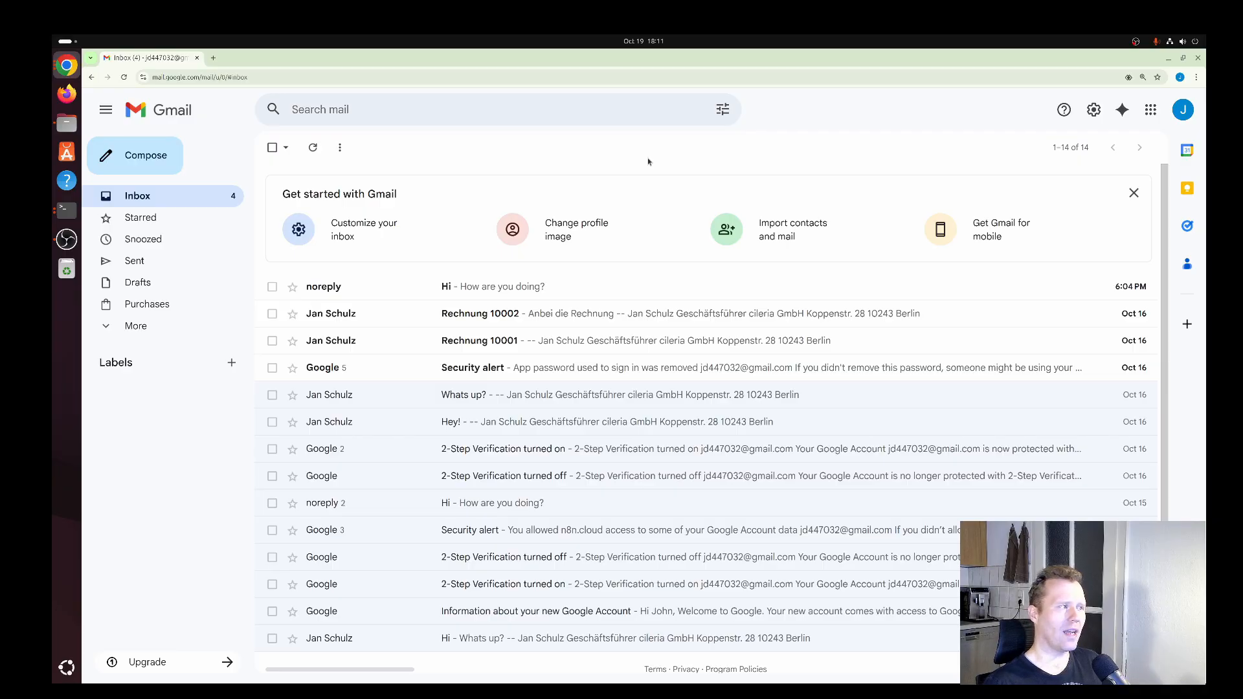
Switch back to n8n and change the email's subject to "Hi 2" and its text content to "How are you doing? 2".
key(super)
click(542, 376)
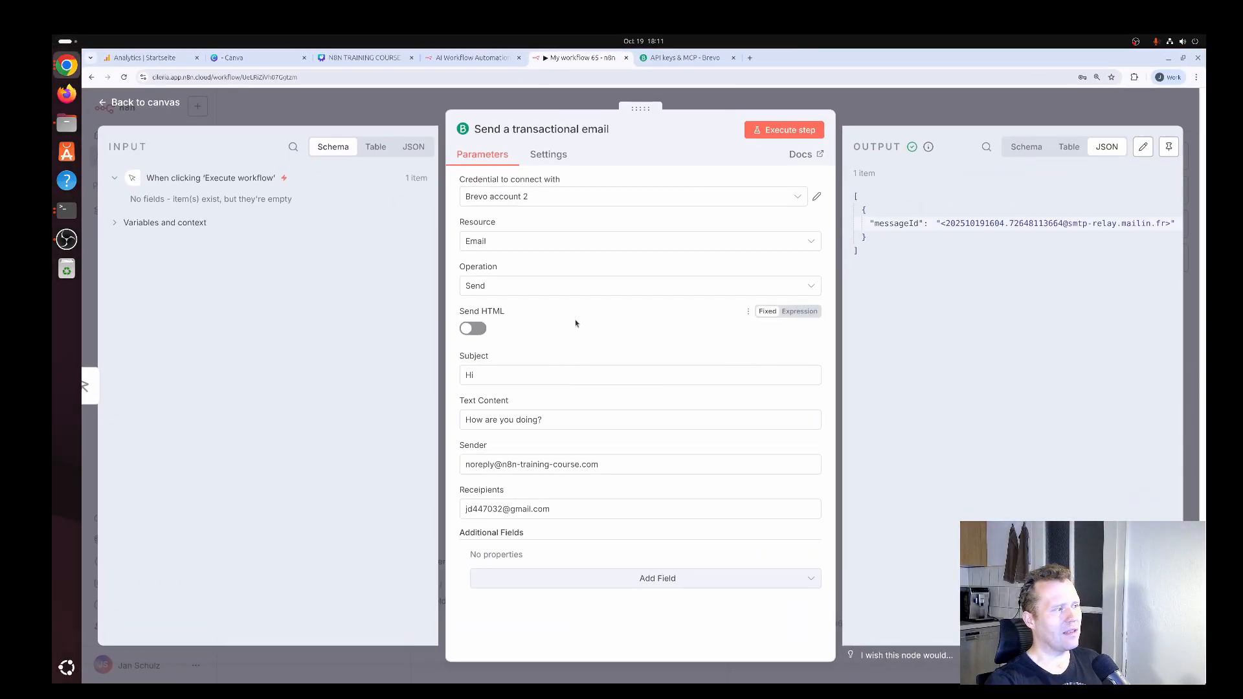
click(561, 376)
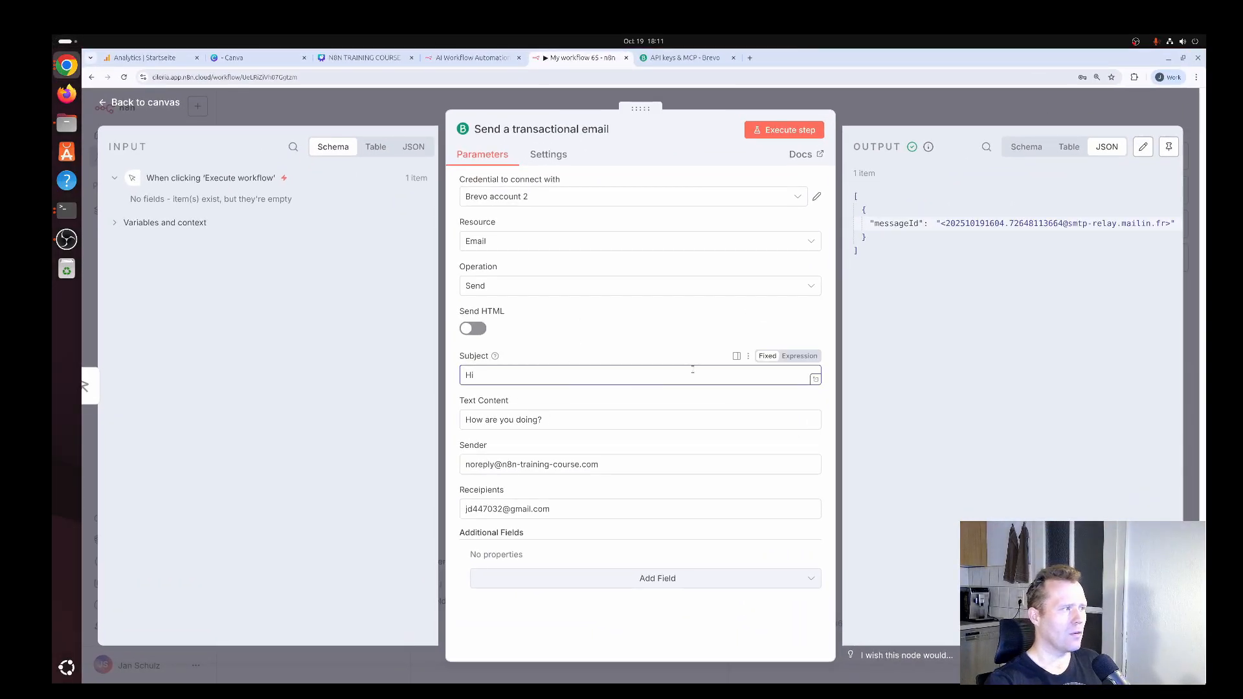
text(2)
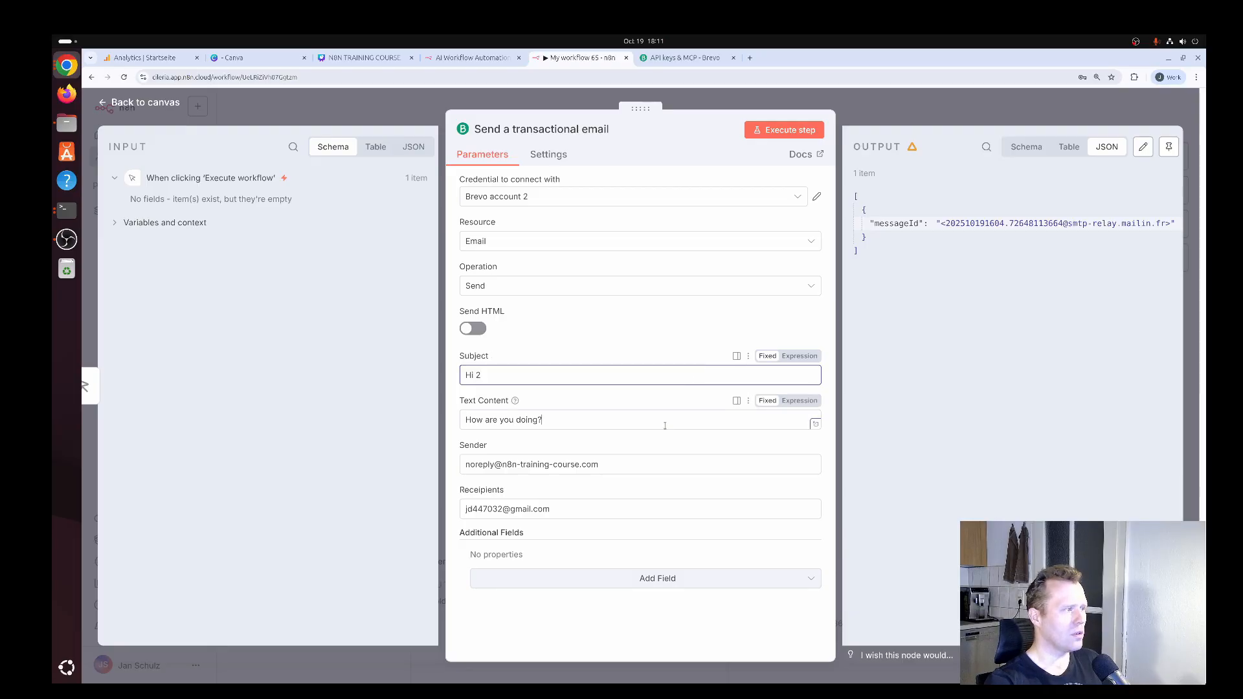
click(690, 419)
text(2)
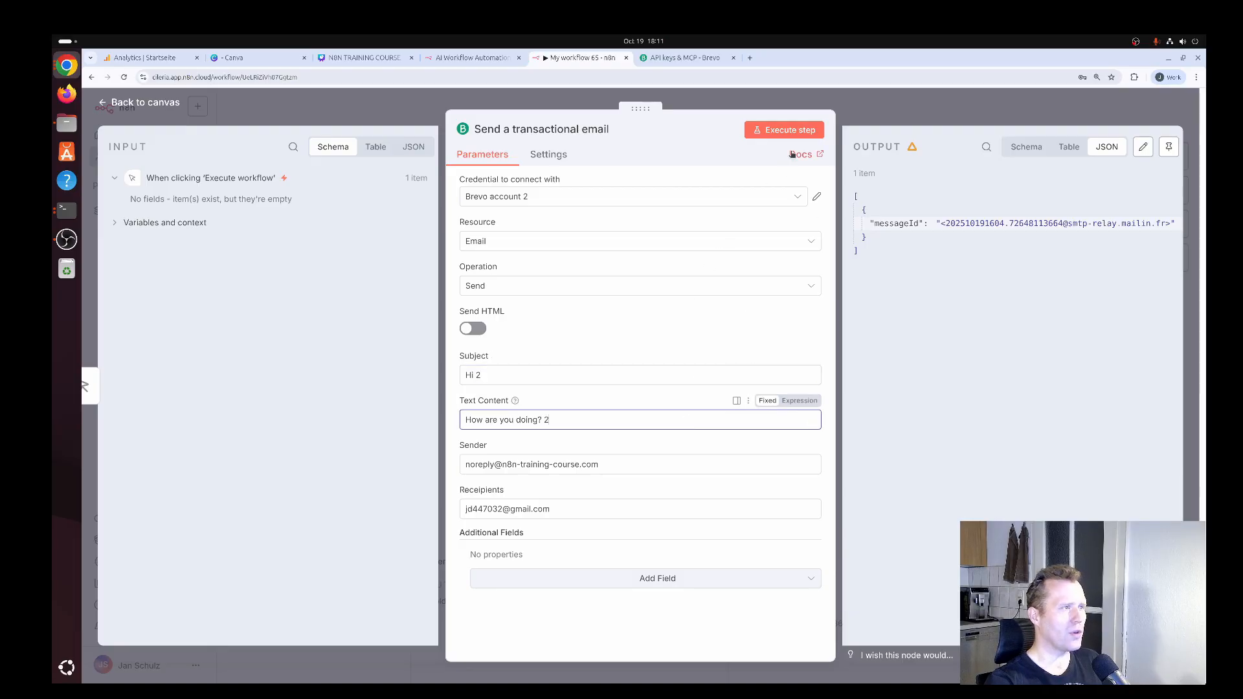
Execute the email node again and switch to the Gmail inbox to check for the second test email.
click(797, 131)
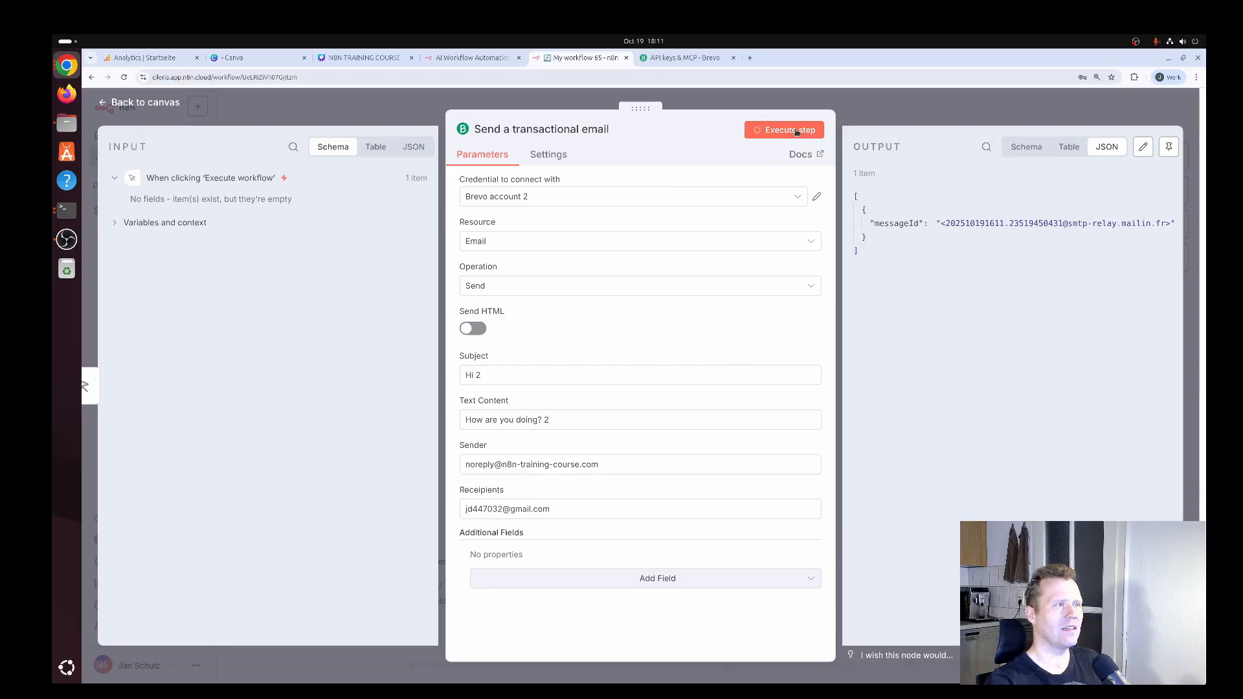
key(super)
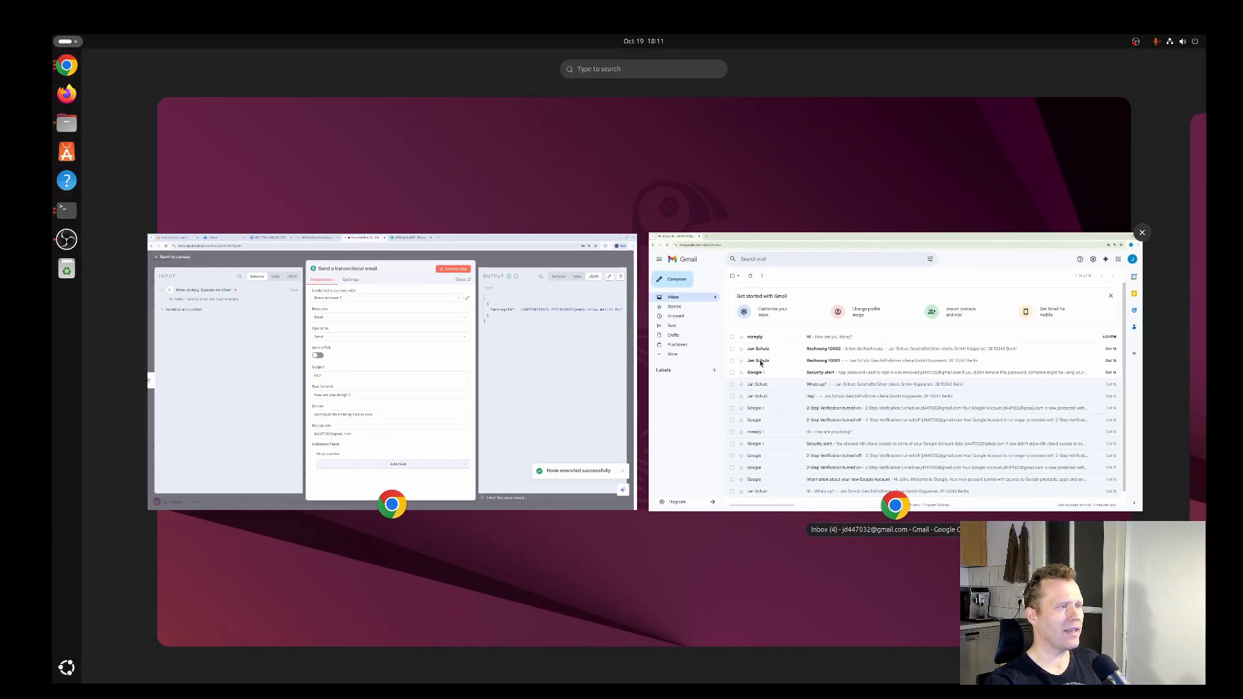
click(755, 361)
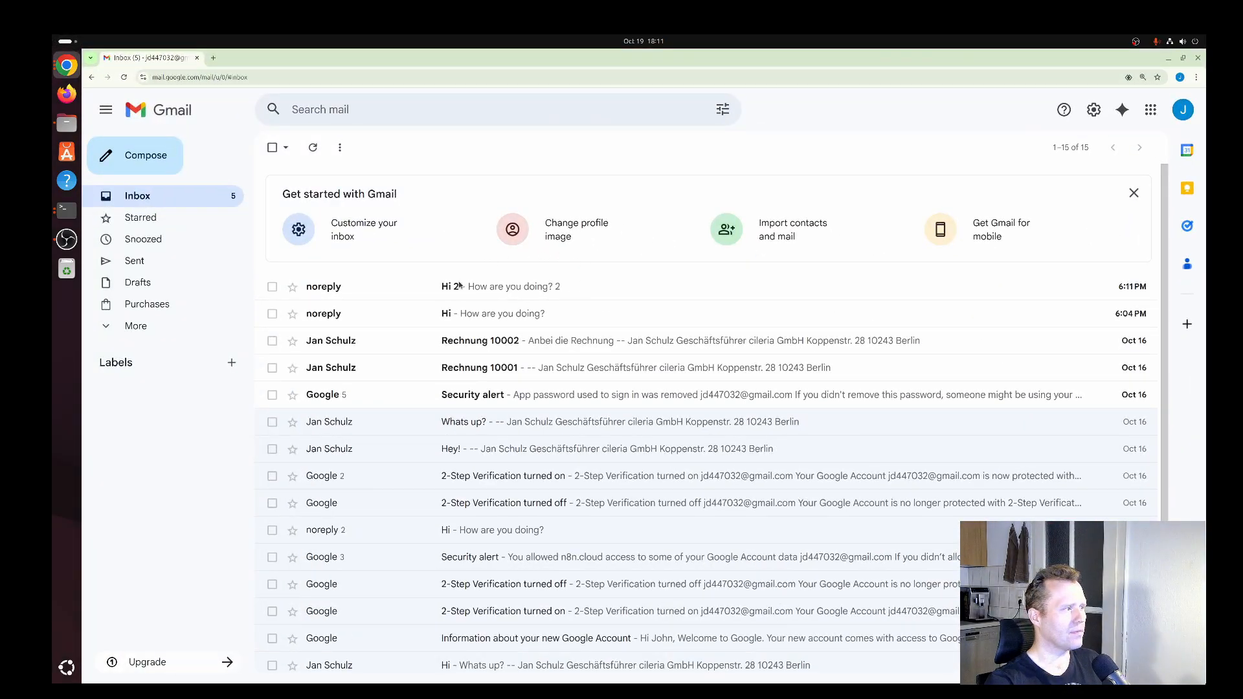
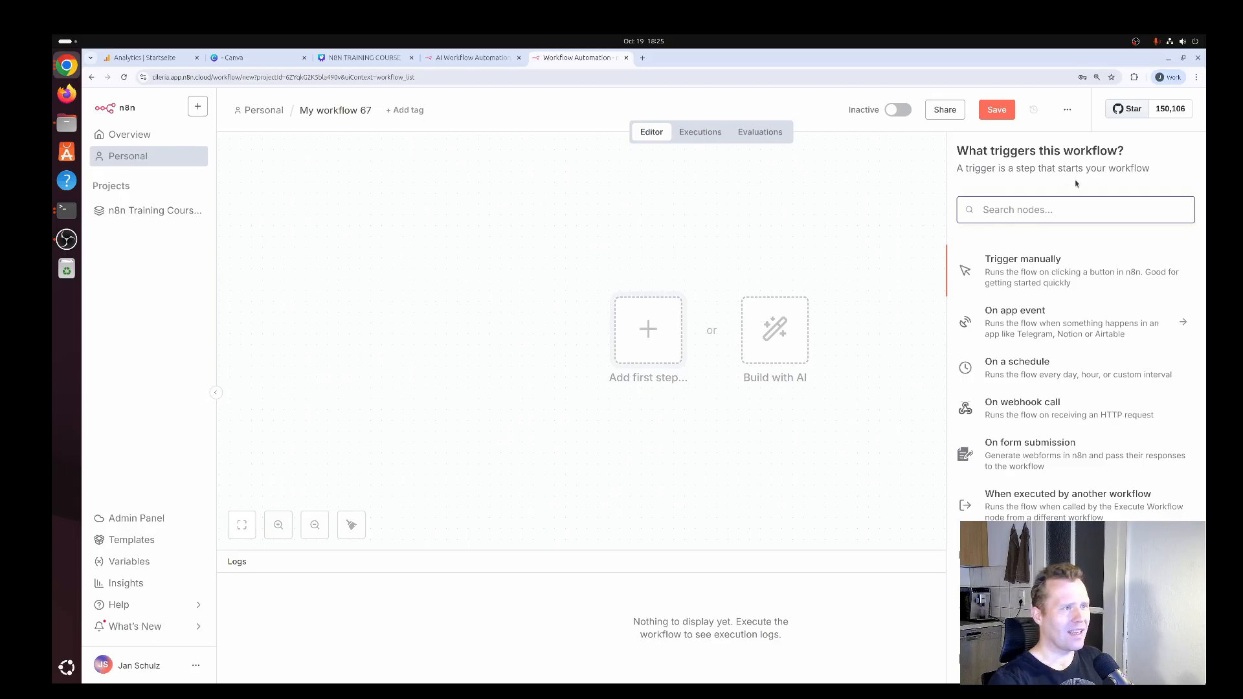
Add a Gmail "On message received" trigger as the workflow's first node, keeping Gmail account 2 as its credential.
text(gmail)
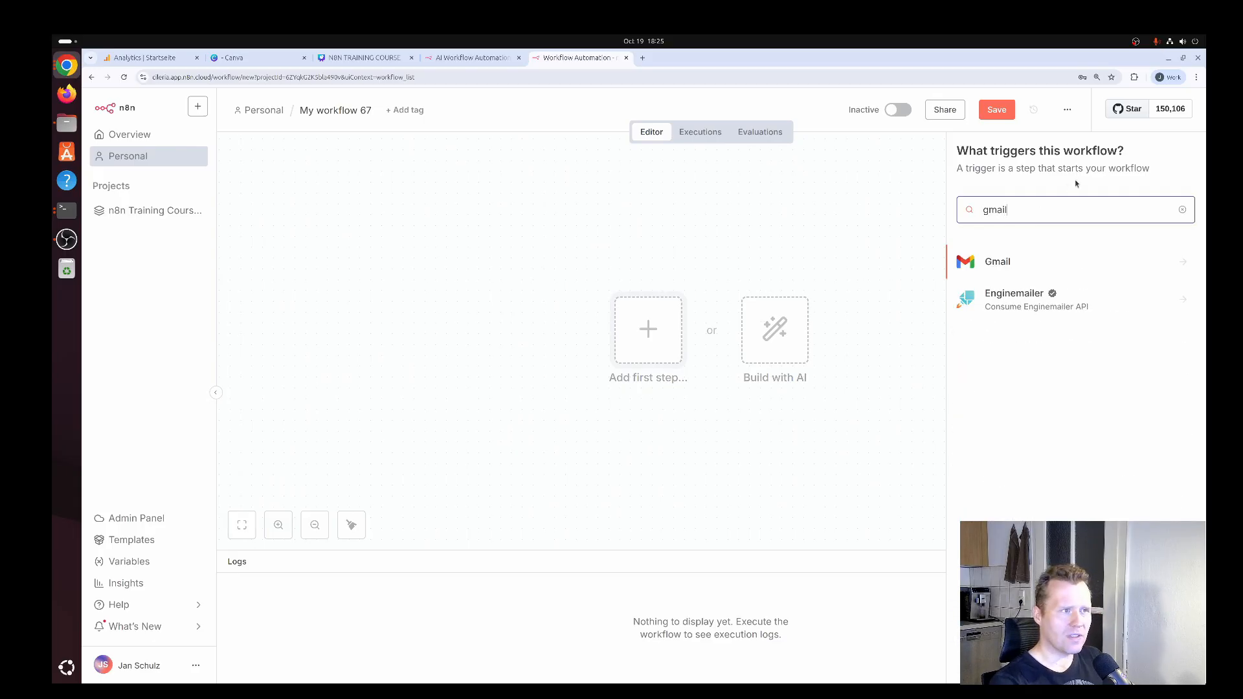
click(1000, 264)
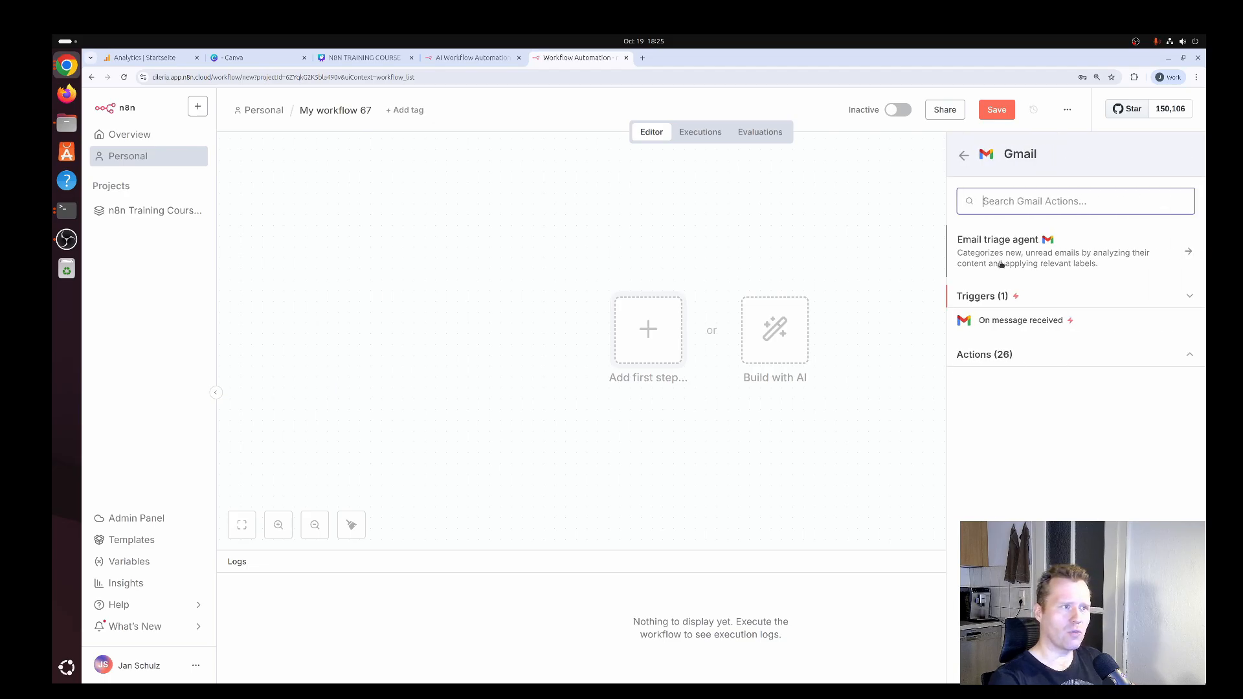
click(1045, 326)
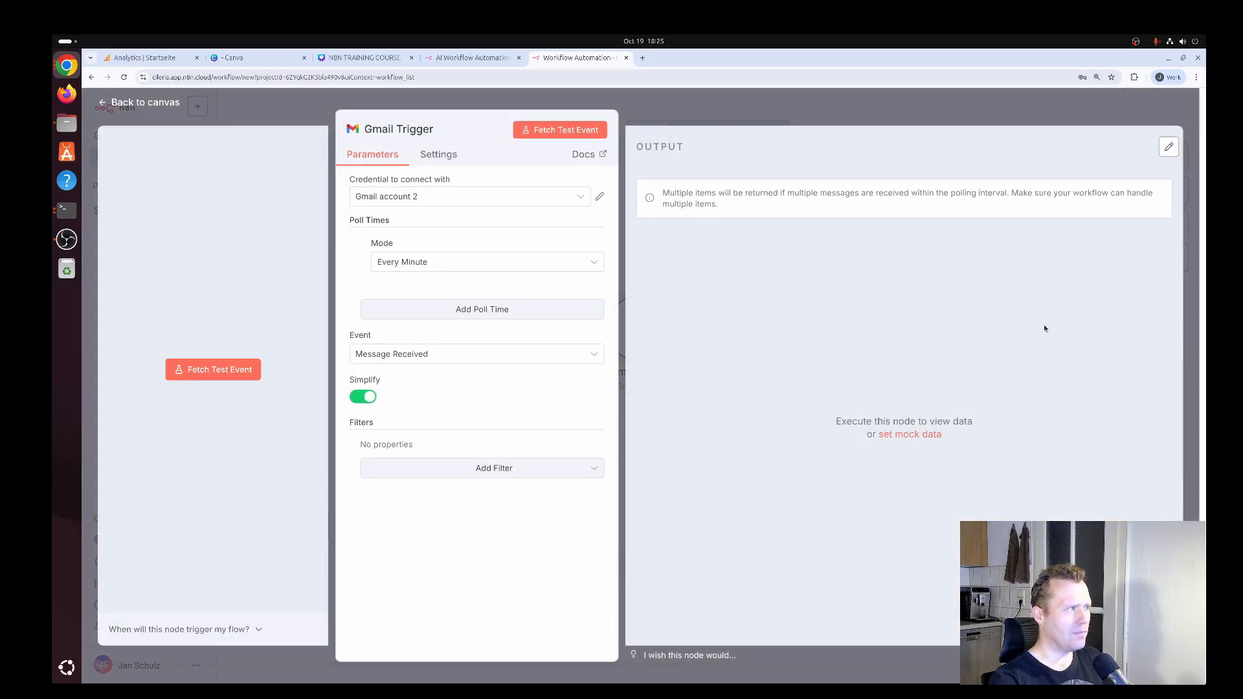
click(450, 196)
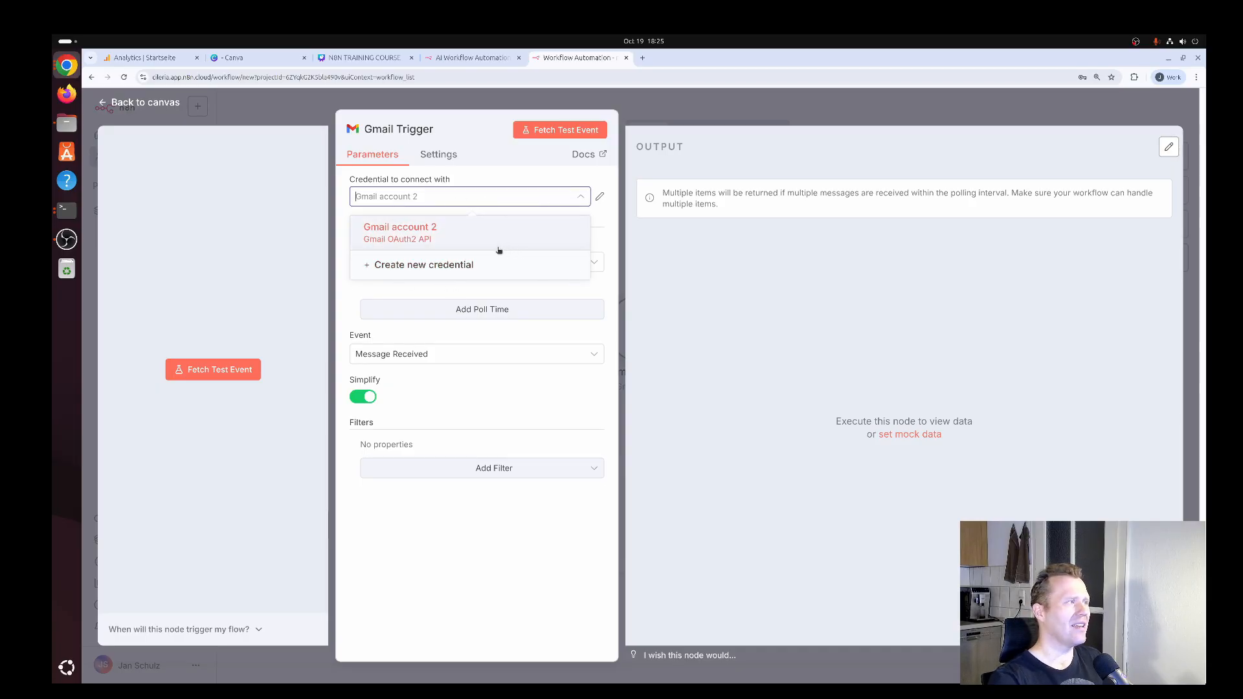
click(504, 167)
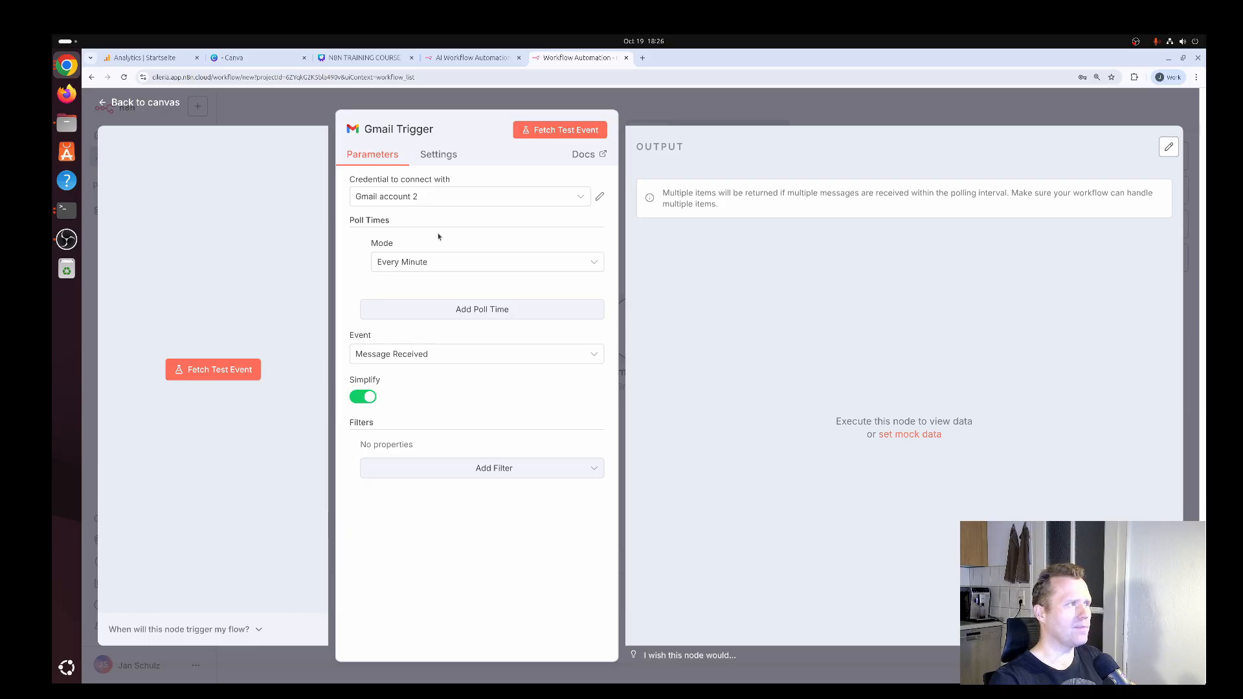
Fetch a test event with the Gmail Trigger, check the email snippet in its output, and return to the canvas.
click(566, 132)
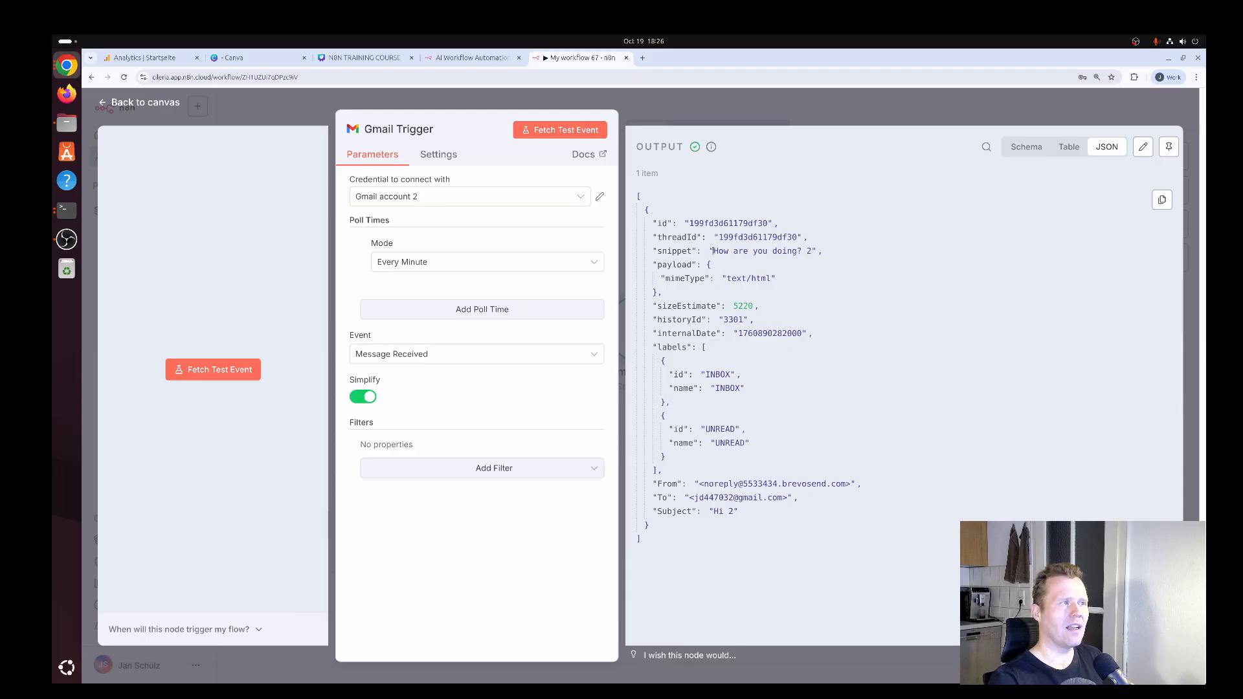
drag(714, 251, 811, 253)
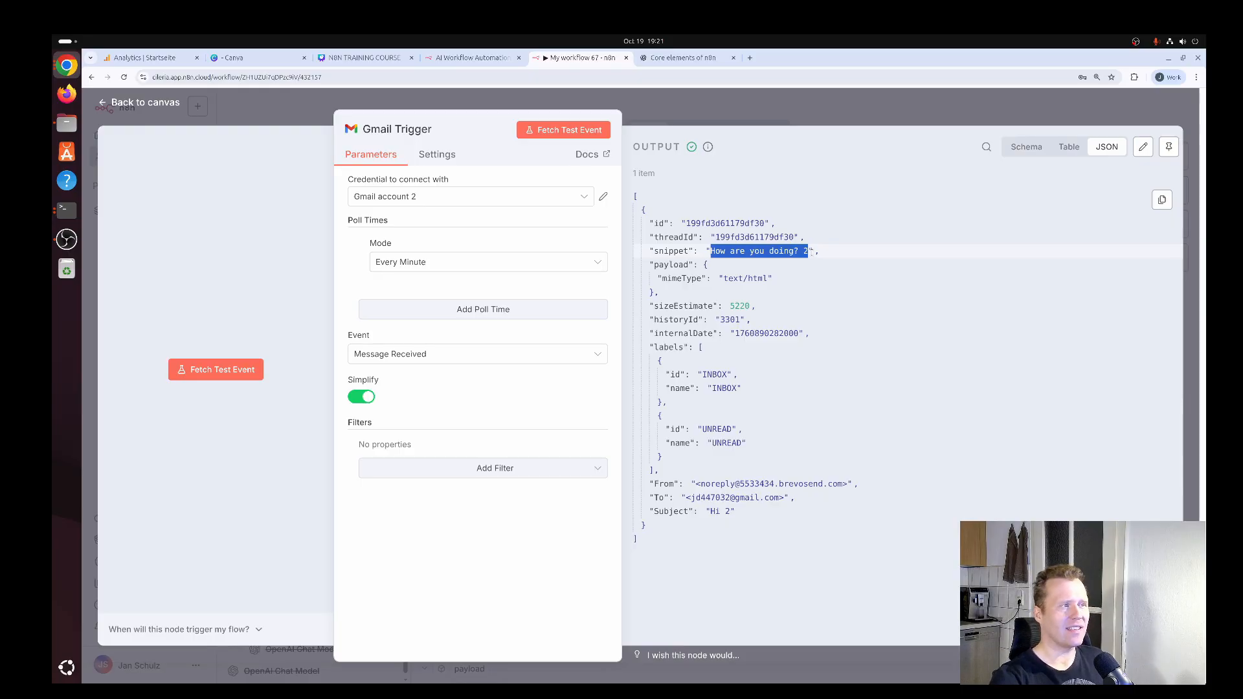
click(785, 222)
key(Escape)
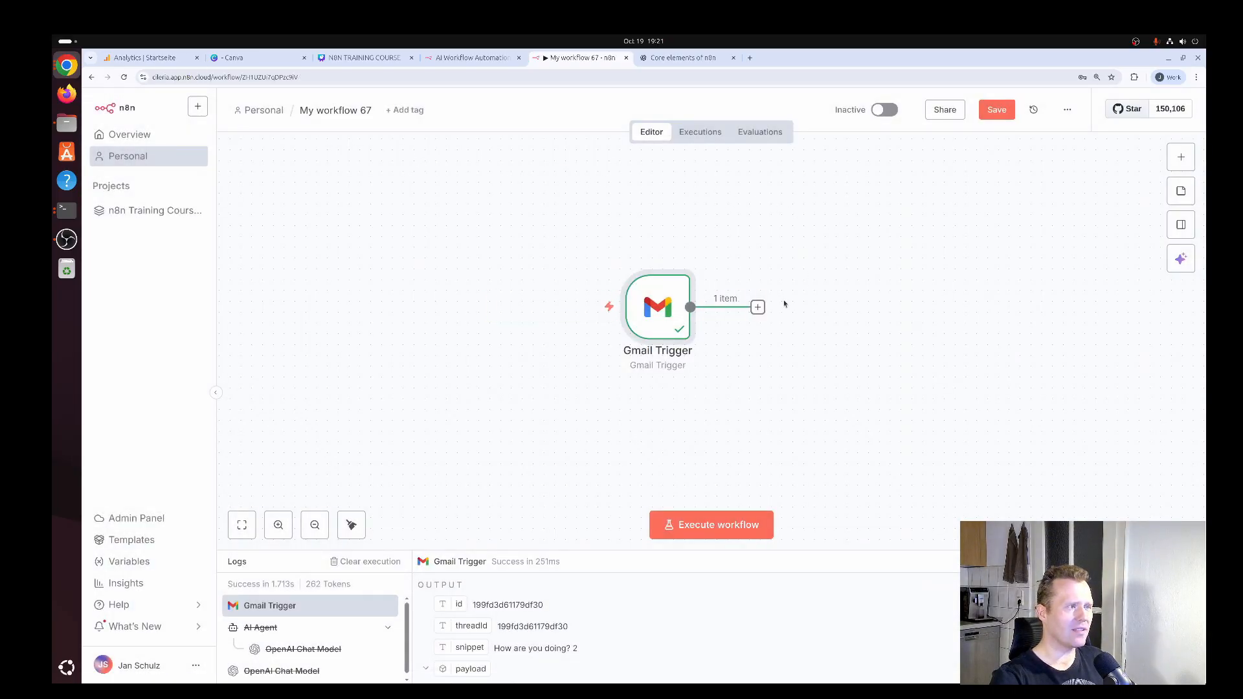
Add an AI Agent node connected after the Gmail Trigger and return to the canvas.
click(758, 307)
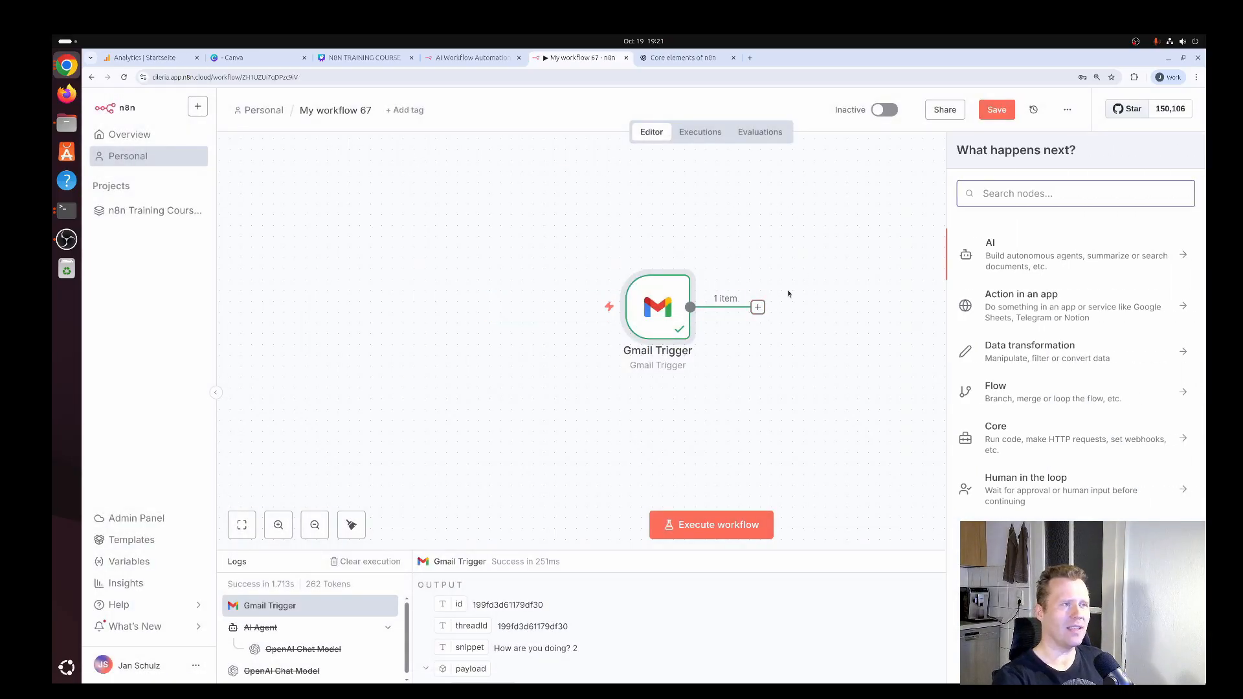
text(ai agent)
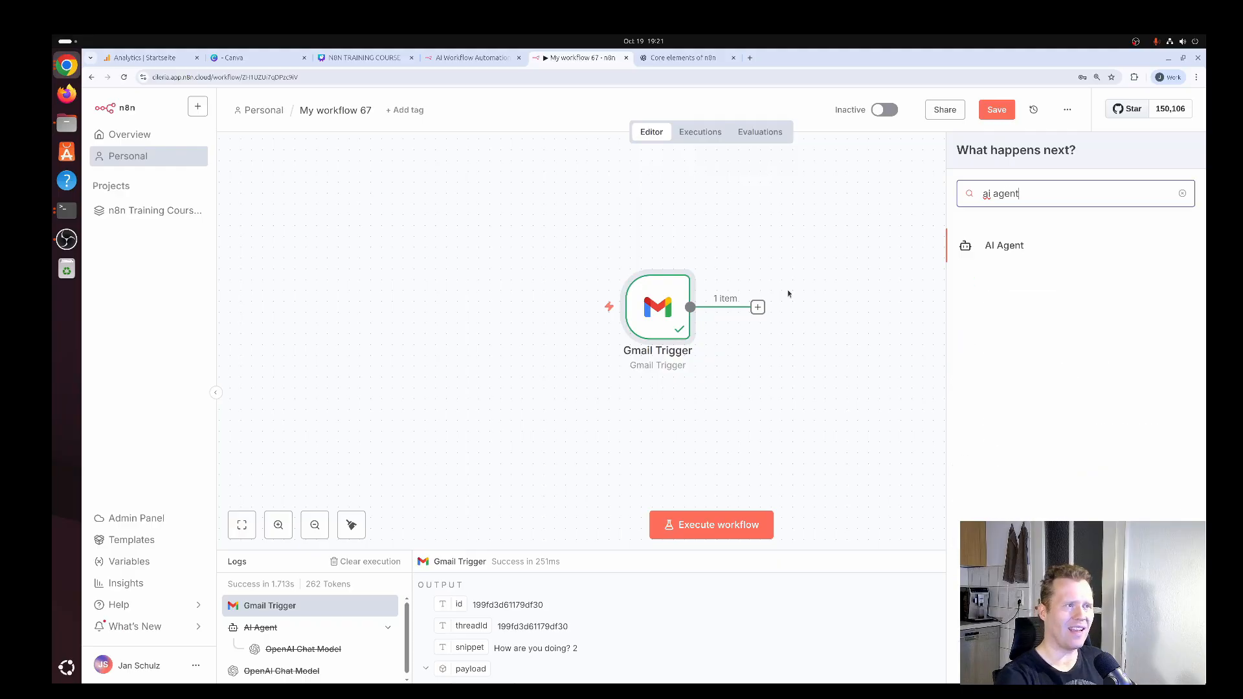
click(1014, 248)
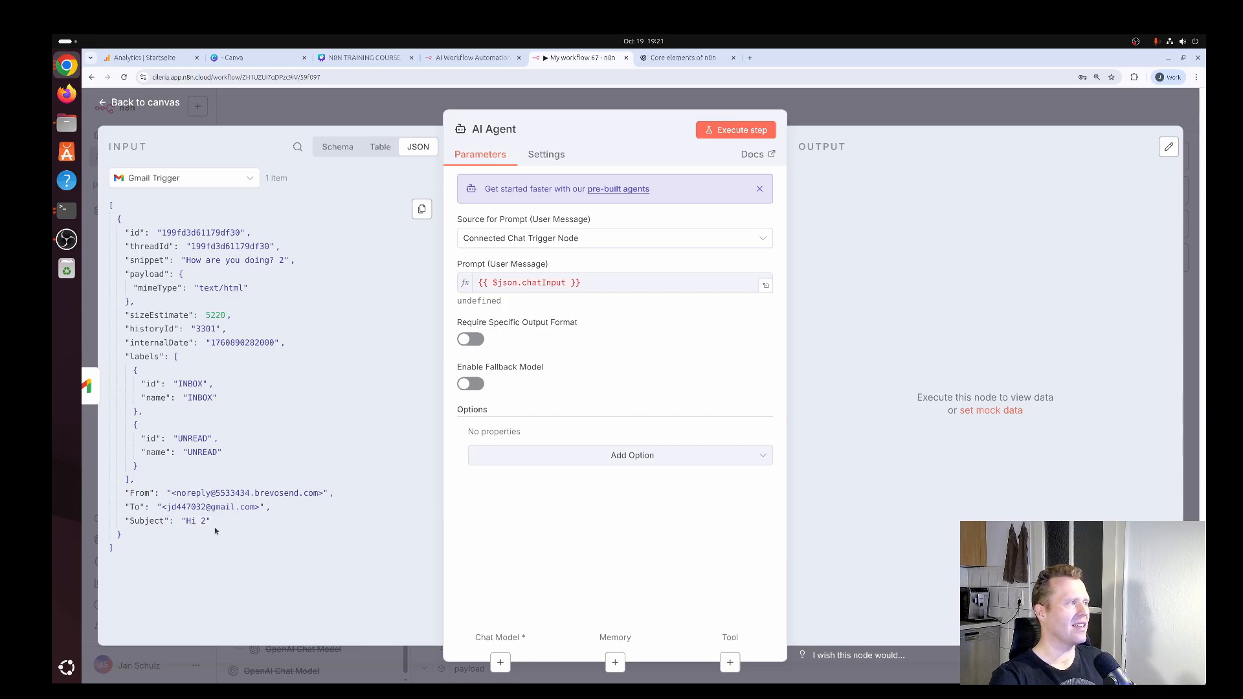
click(135, 104)
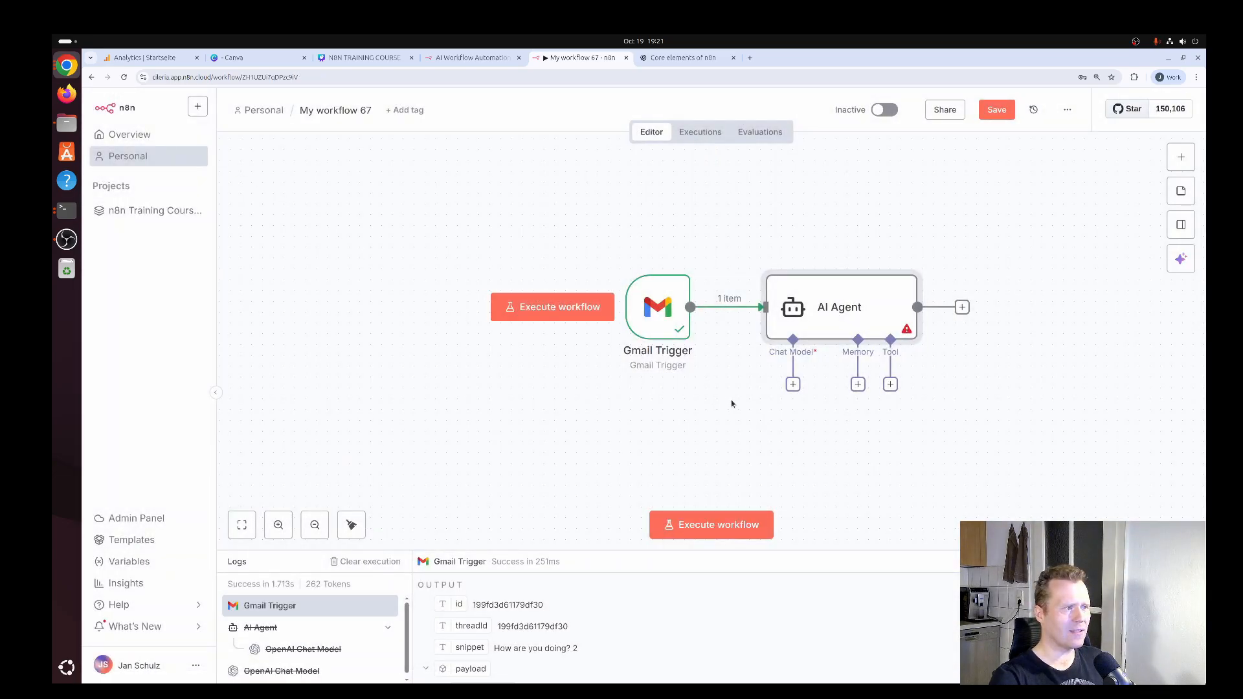
Attach an OpenAI Chat Model to the AI Agent's chat model input, keeping OpenAi account 2 and gpt-4.1-mini.
click(793, 385)
text(open)
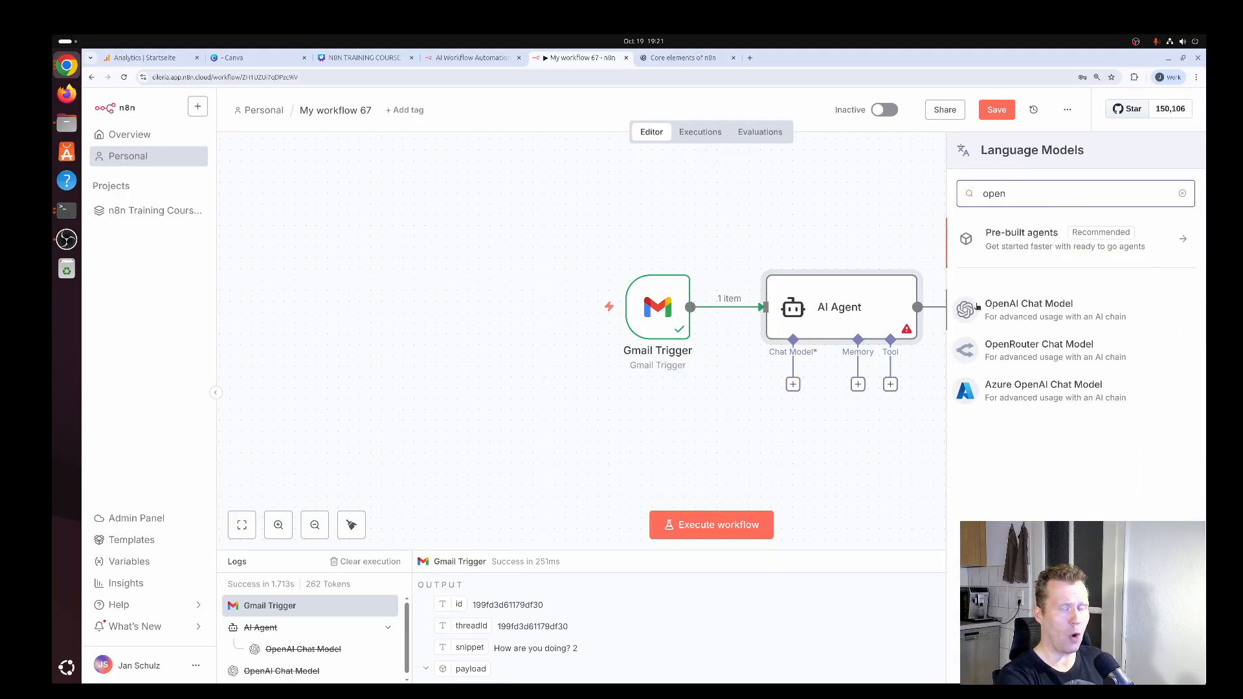
text(ai)
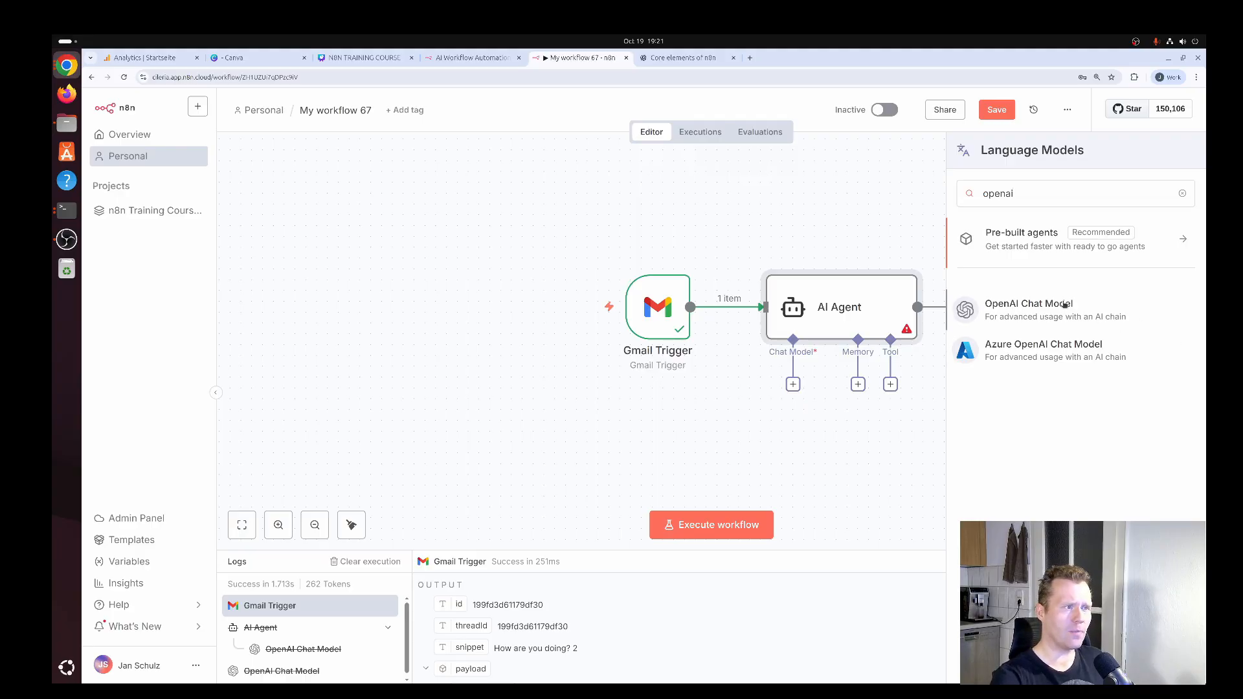
click(1065, 305)
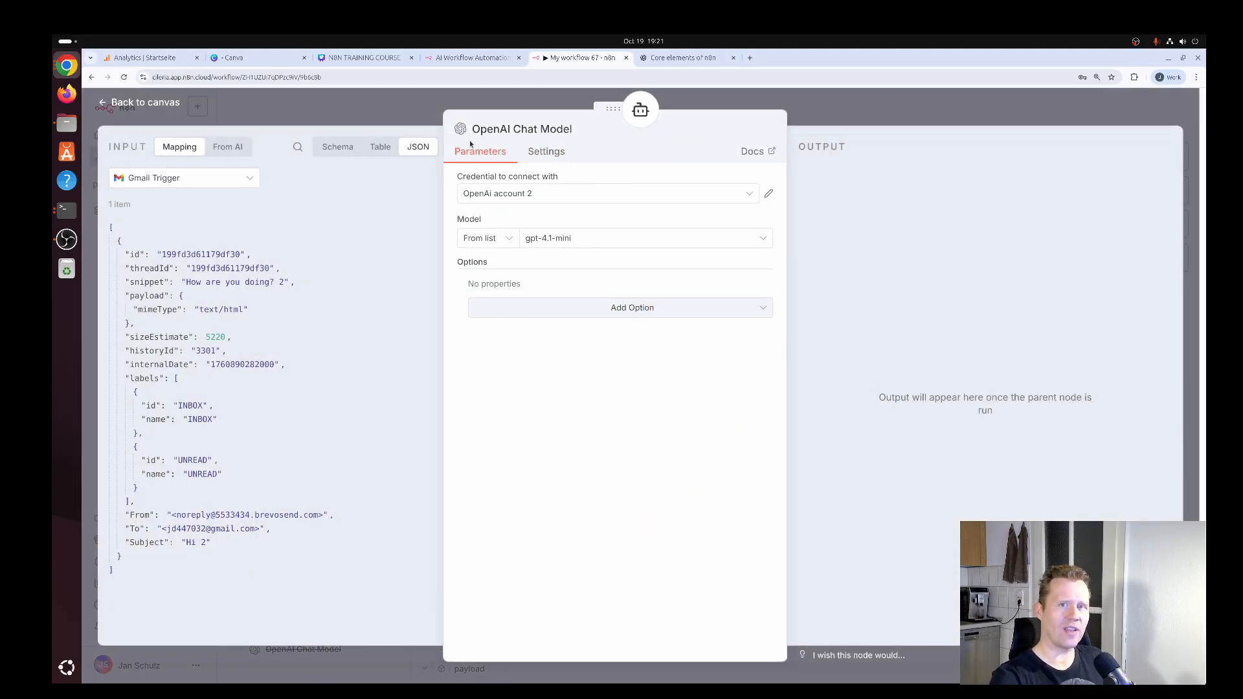
click(174, 105)
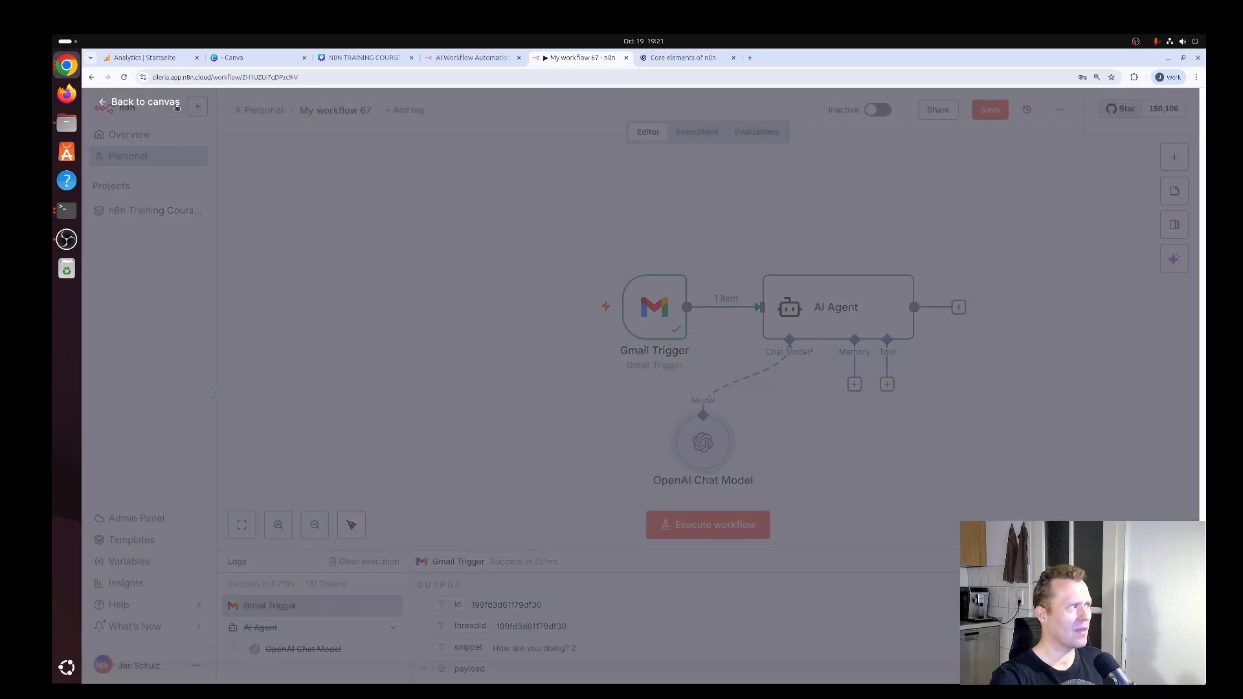
Reposition all the workflow's nodes further toward the canvas centre and place the OpenAI Chat Model closer beneath the AI Agent.
drag(1014, 228, 534, 495)
drag(806, 310, 668, 288)
click(878, 330)
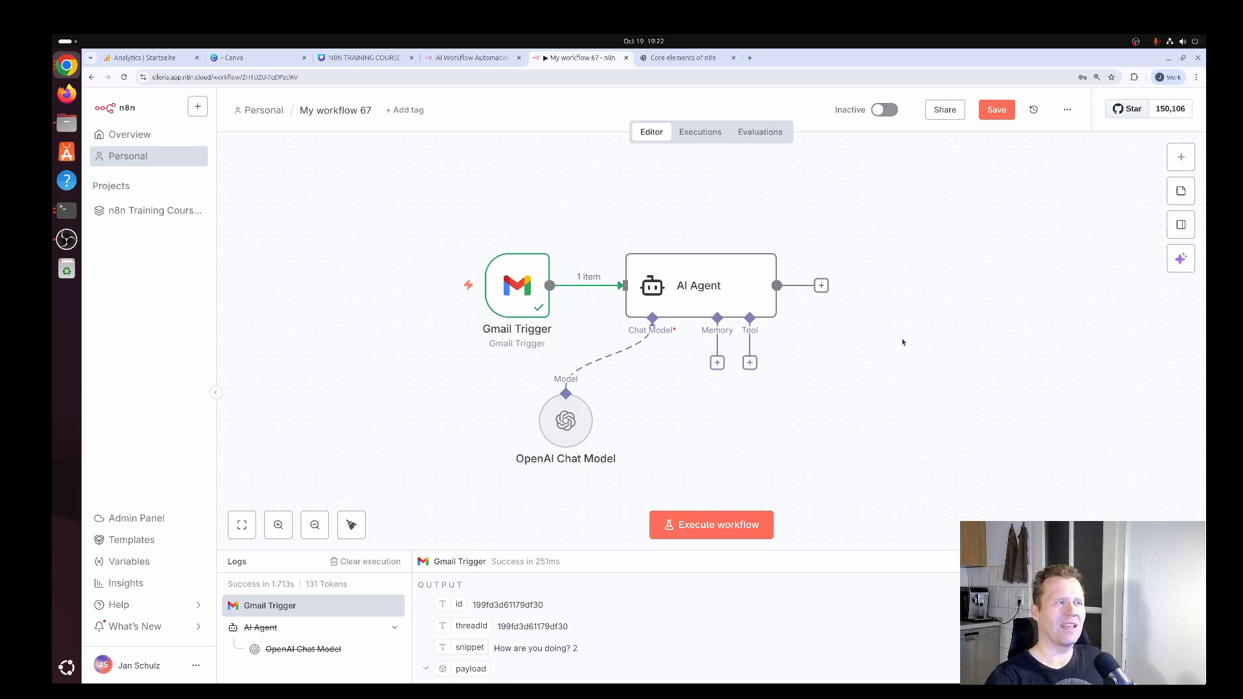
drag(566, 421, 610, 431)
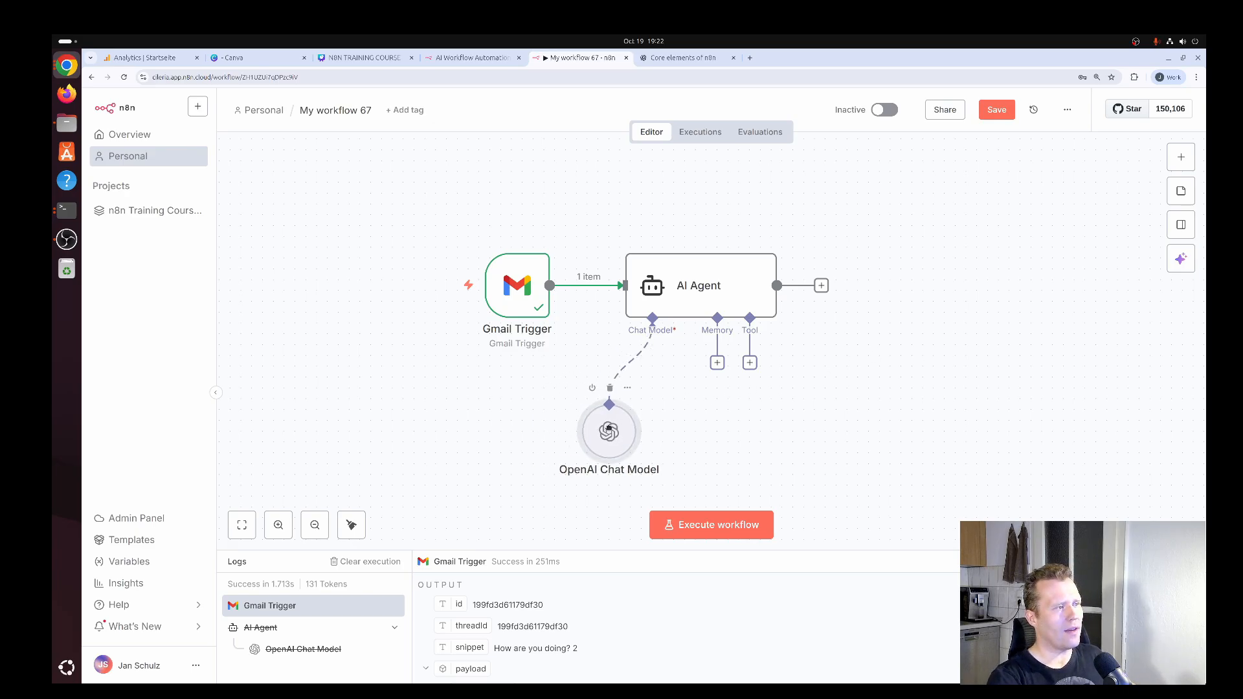
Set the AI Agent's prompt source to "Define below" and enlarge its user message field.
double_click(718, 285)
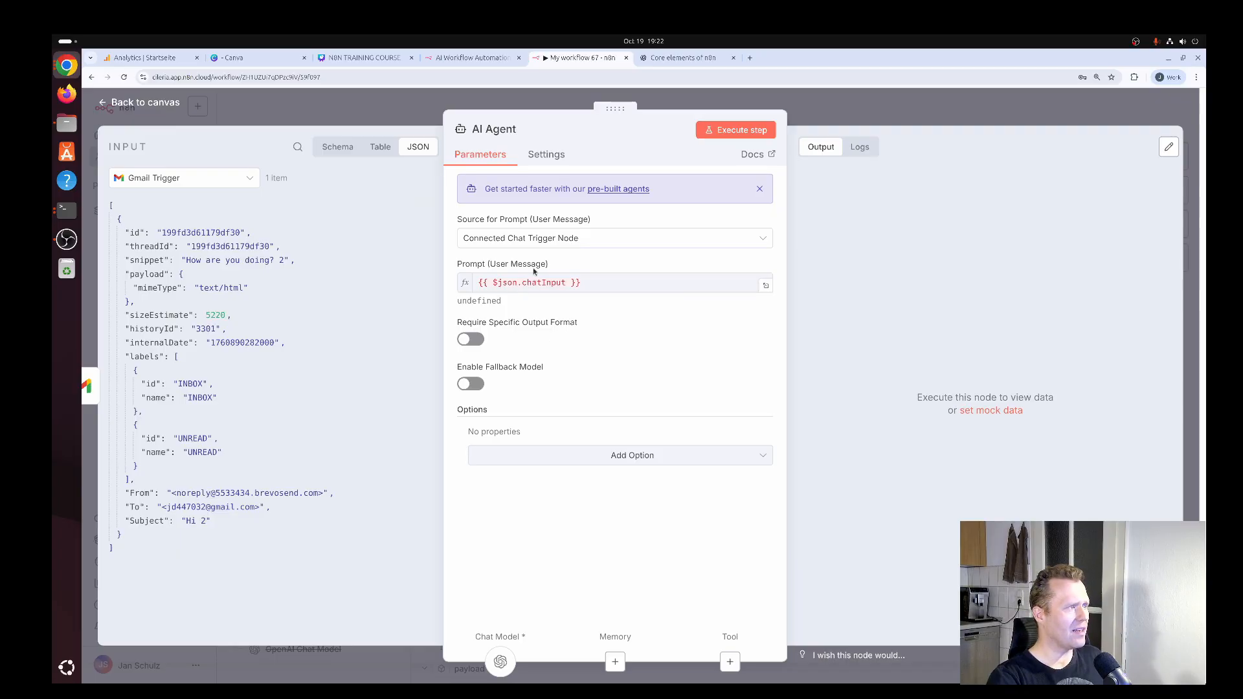
click(516, 238)
click(515, 331)
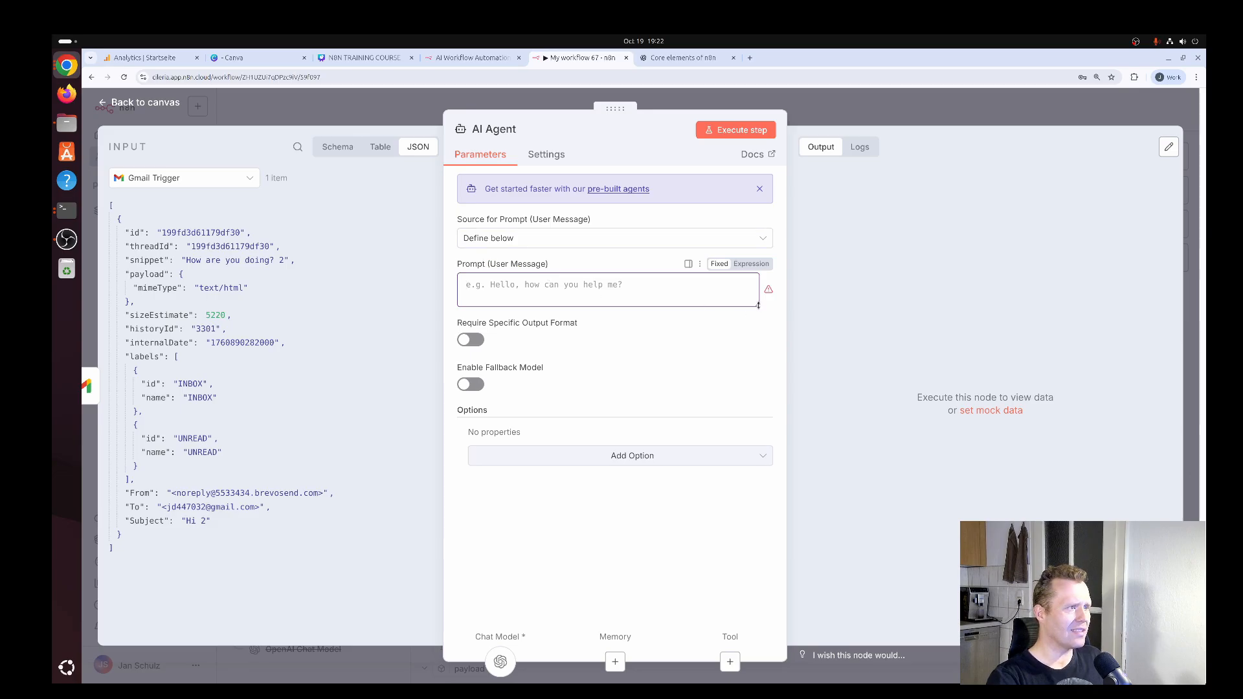
drag(758, 305, 759, 440)
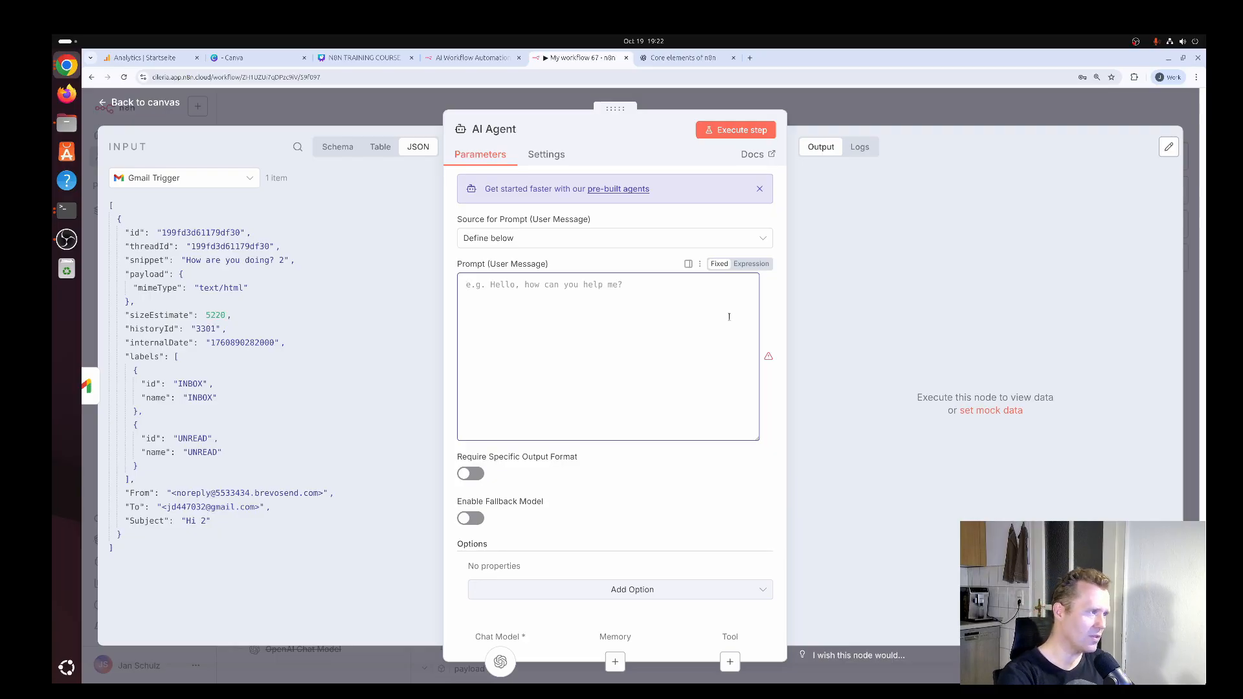
Start the AI Agent's user message with the heading "# Task" and the line "Draft an answer that".
click(729, 316)
text(# Task  )
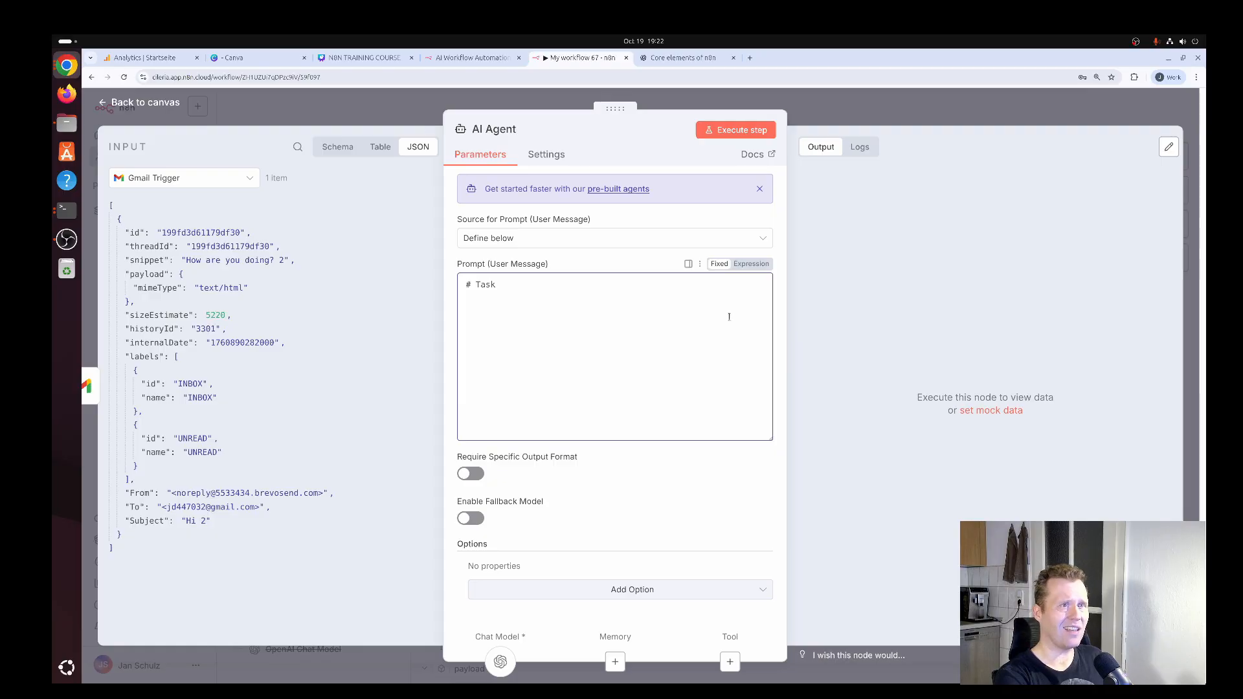
text(Draft)
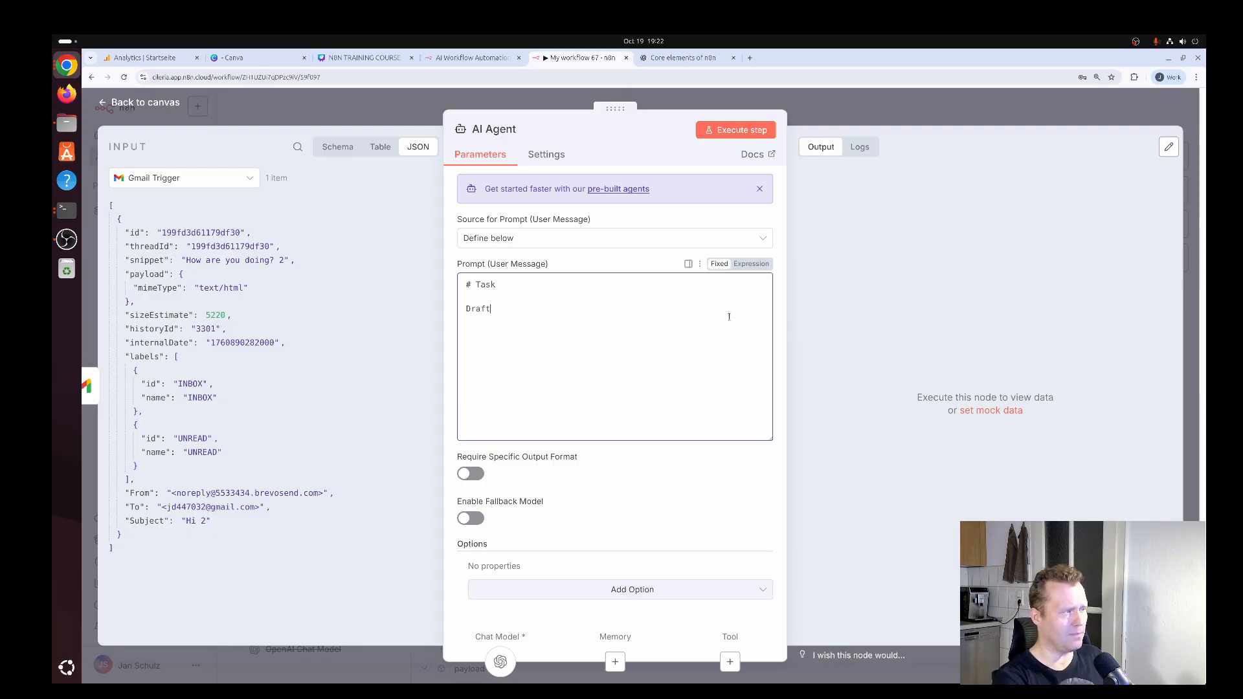
key(Home)
key(BackSpace)
text(an answer)
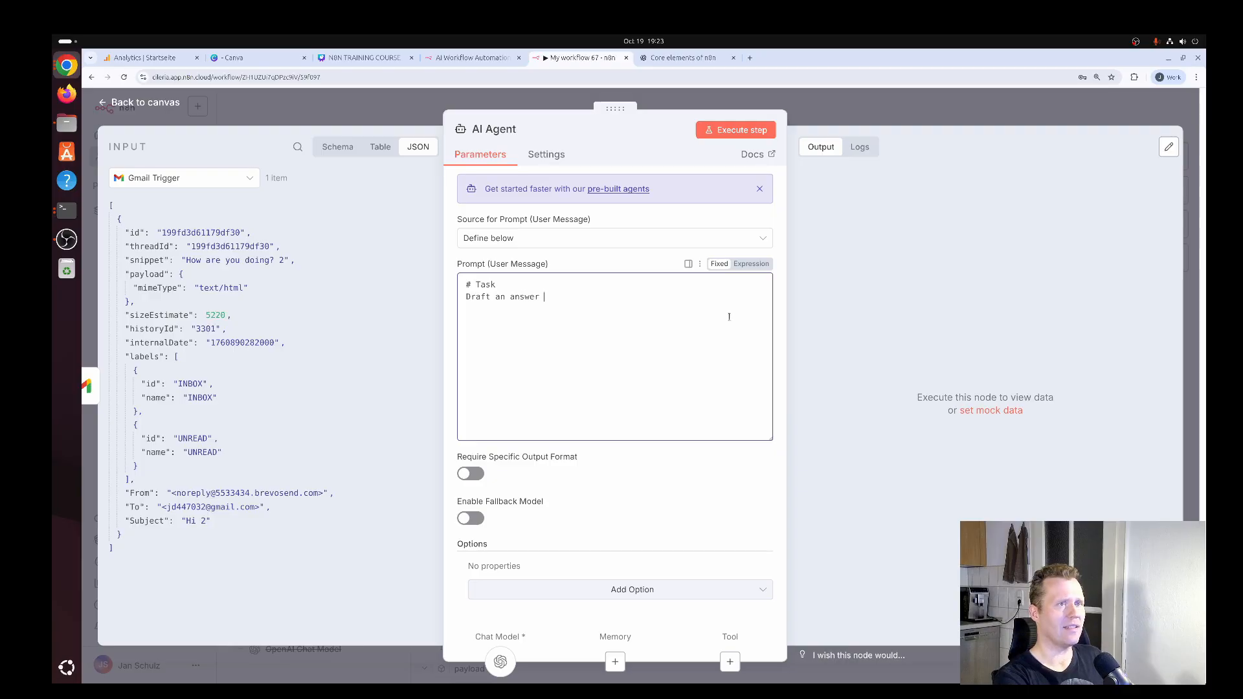
text( that )
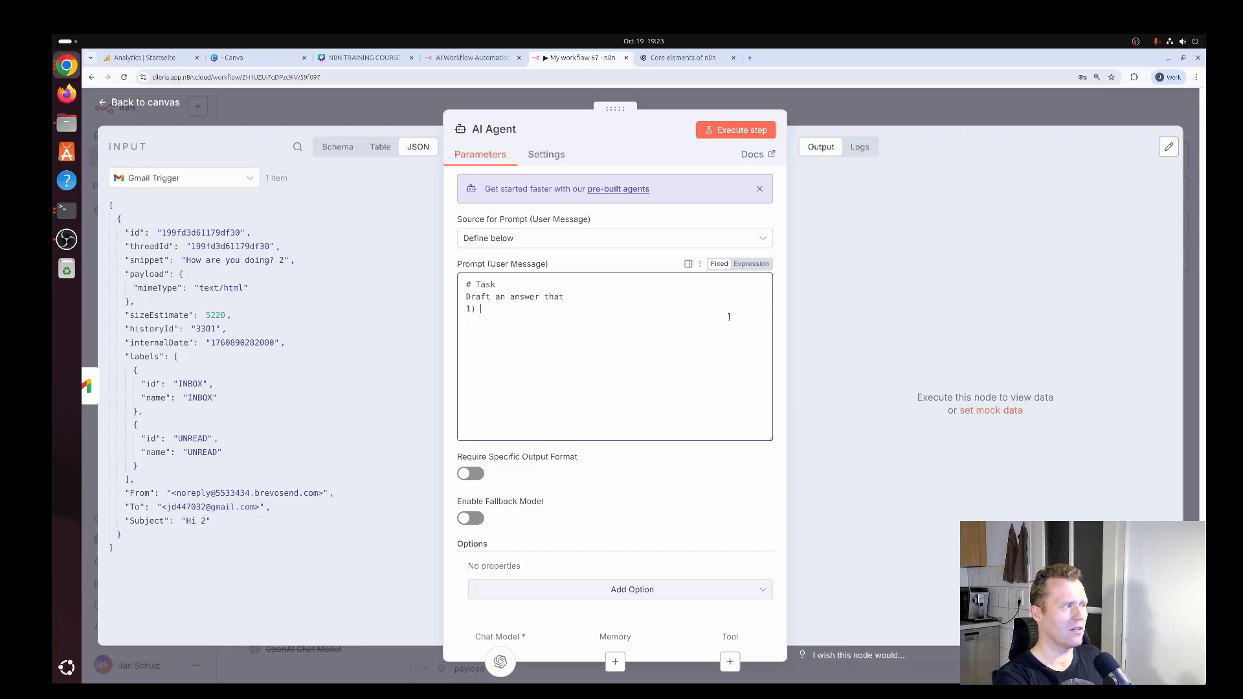
text(1) summarizes )
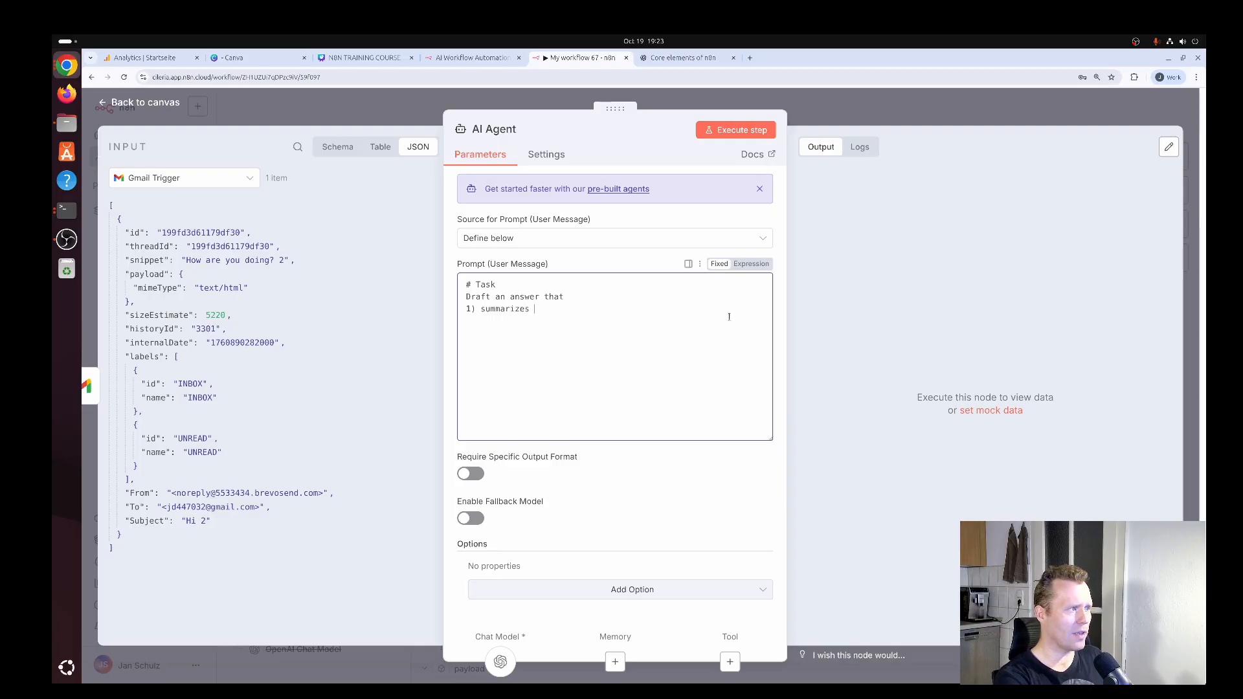
text(the following 2) is )
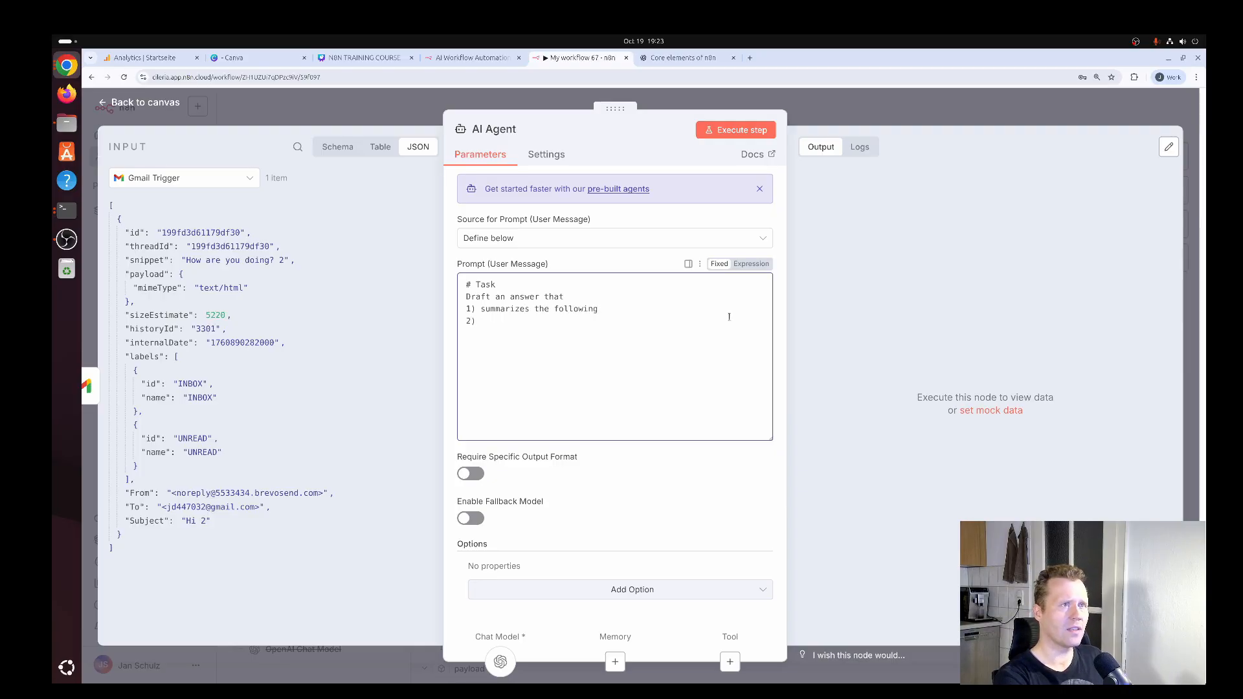
text(persoi)
Add the prompt items "1) summarizes the following" and "2) is personalized" on separate lines.
key(BackSpace)
key(BackSpace)
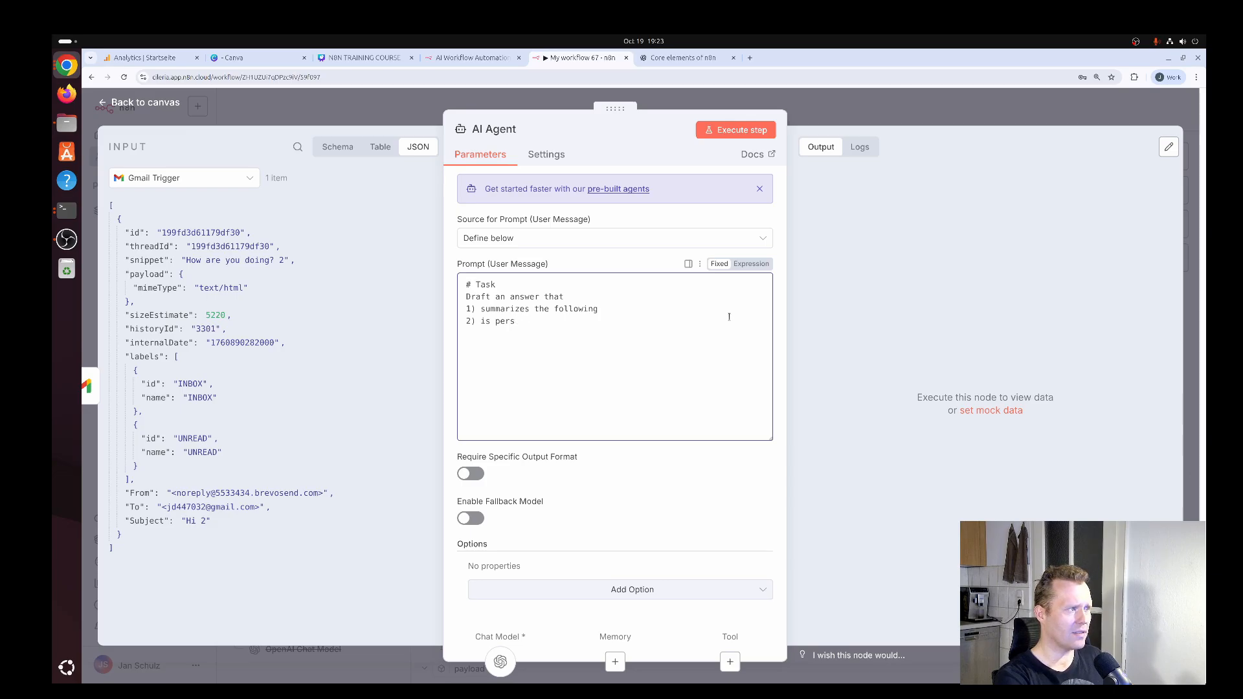
text(onalized)
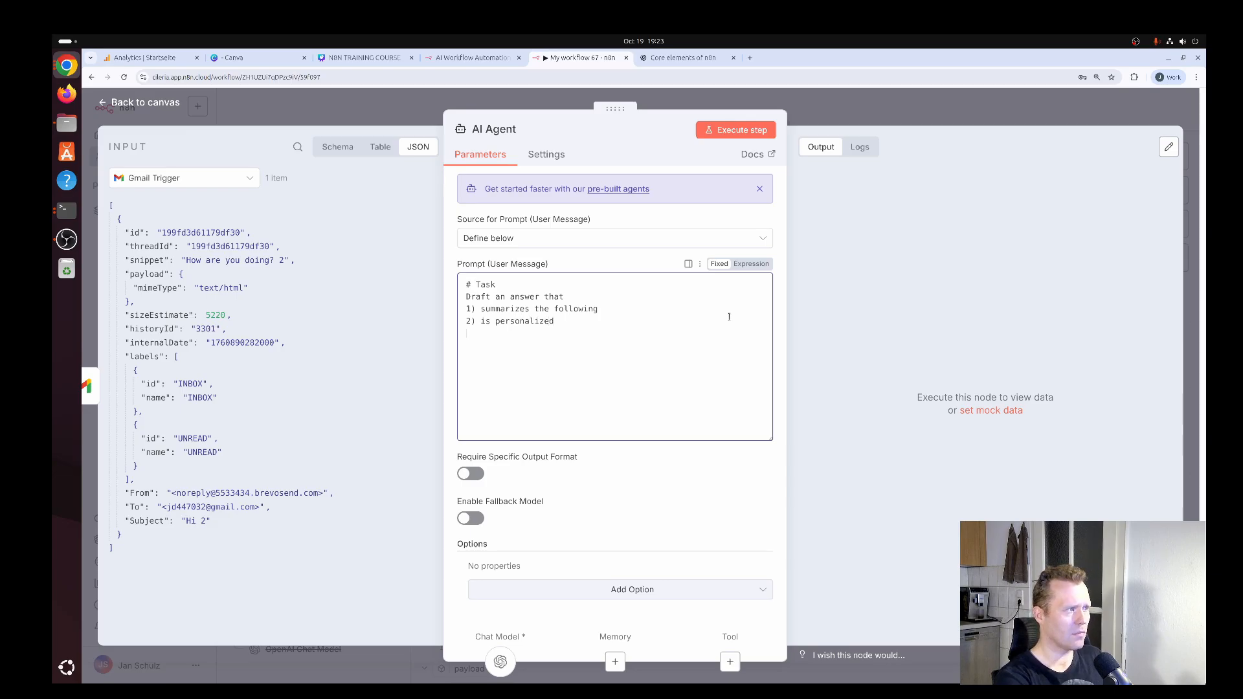
Add the prompt item "3) says that you respond in person when you are back from vacation".
text(3))
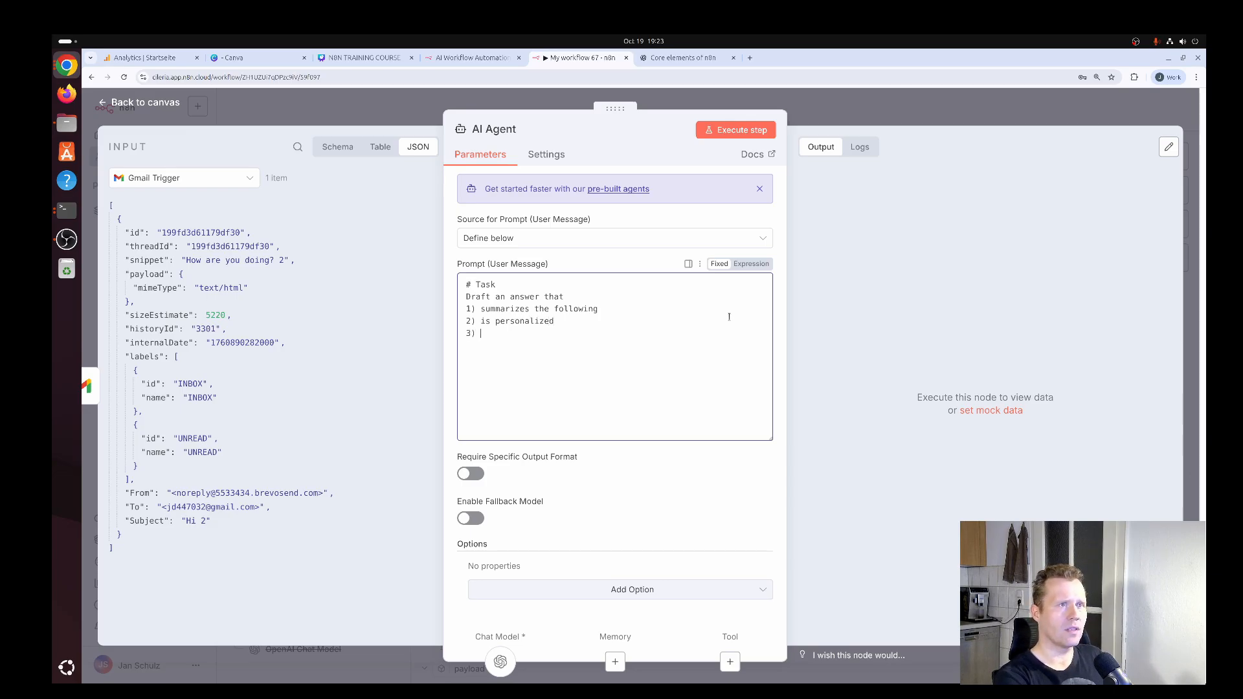
text( says that you r)
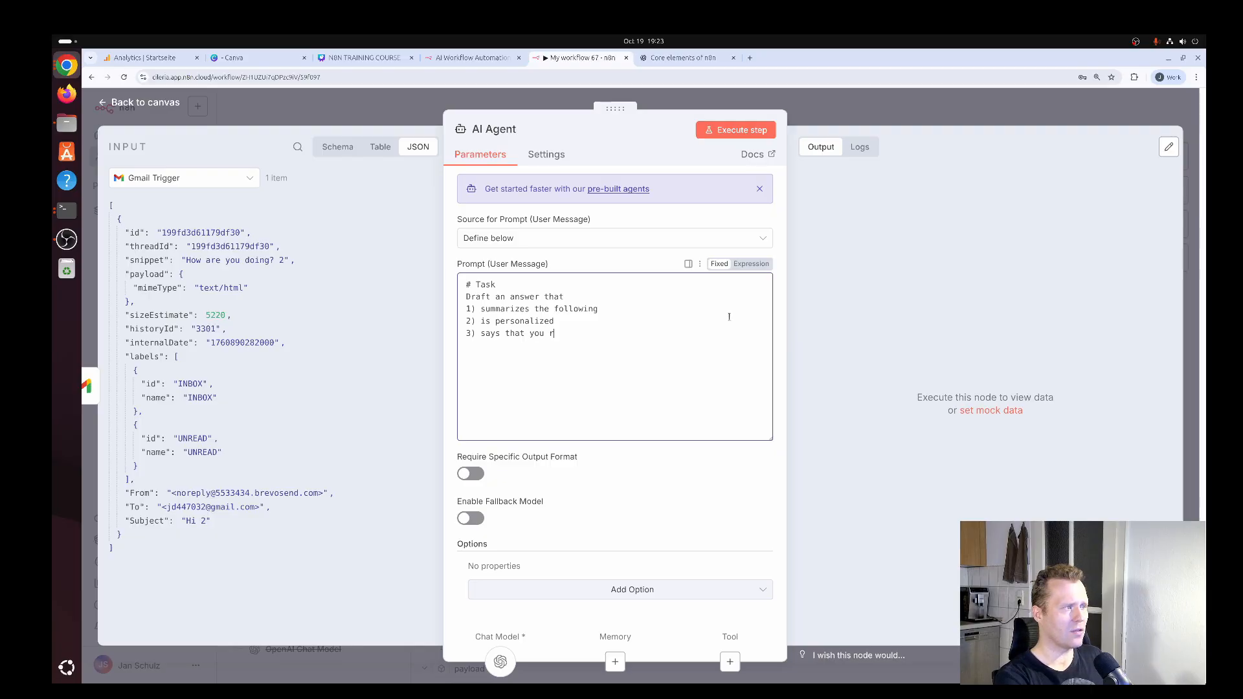
text(espond in perso)
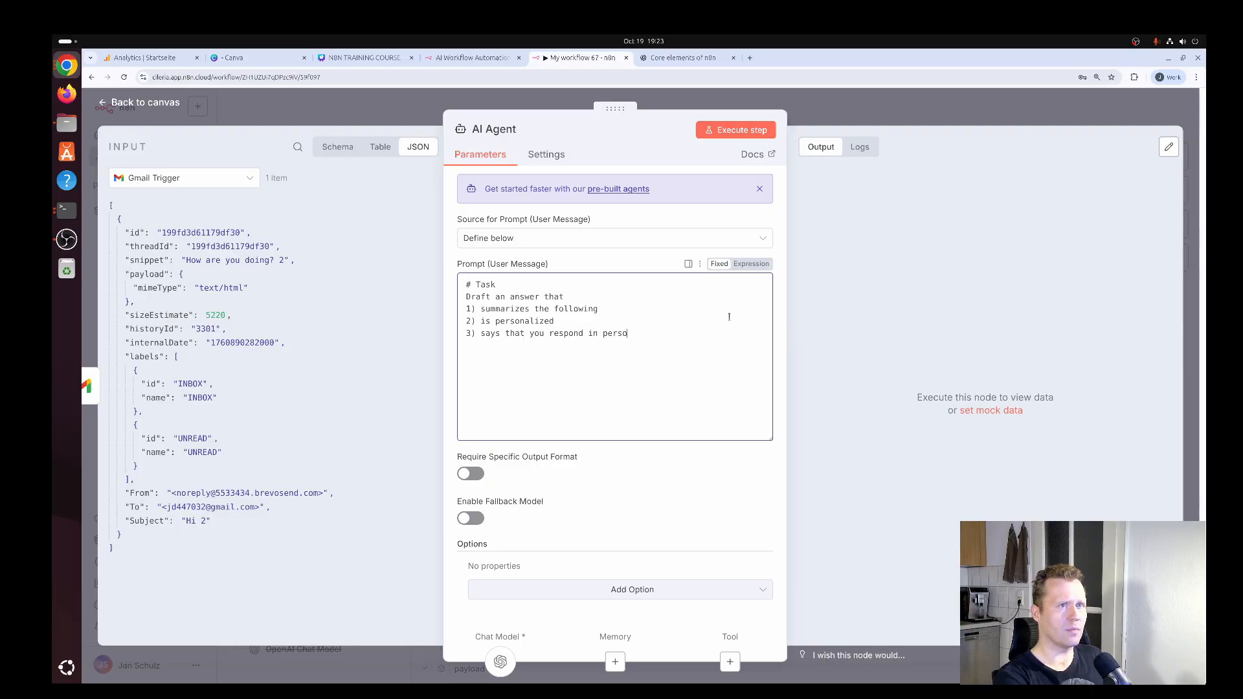
text(n when you ar)
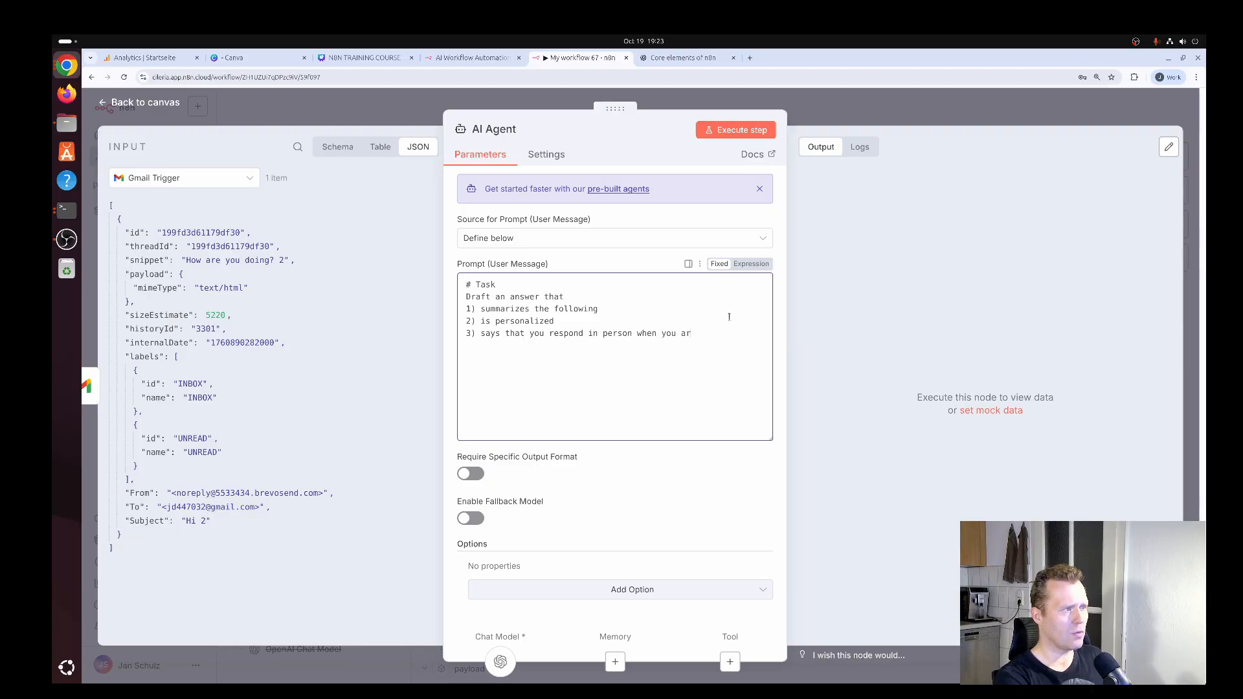
text(e back from vac)
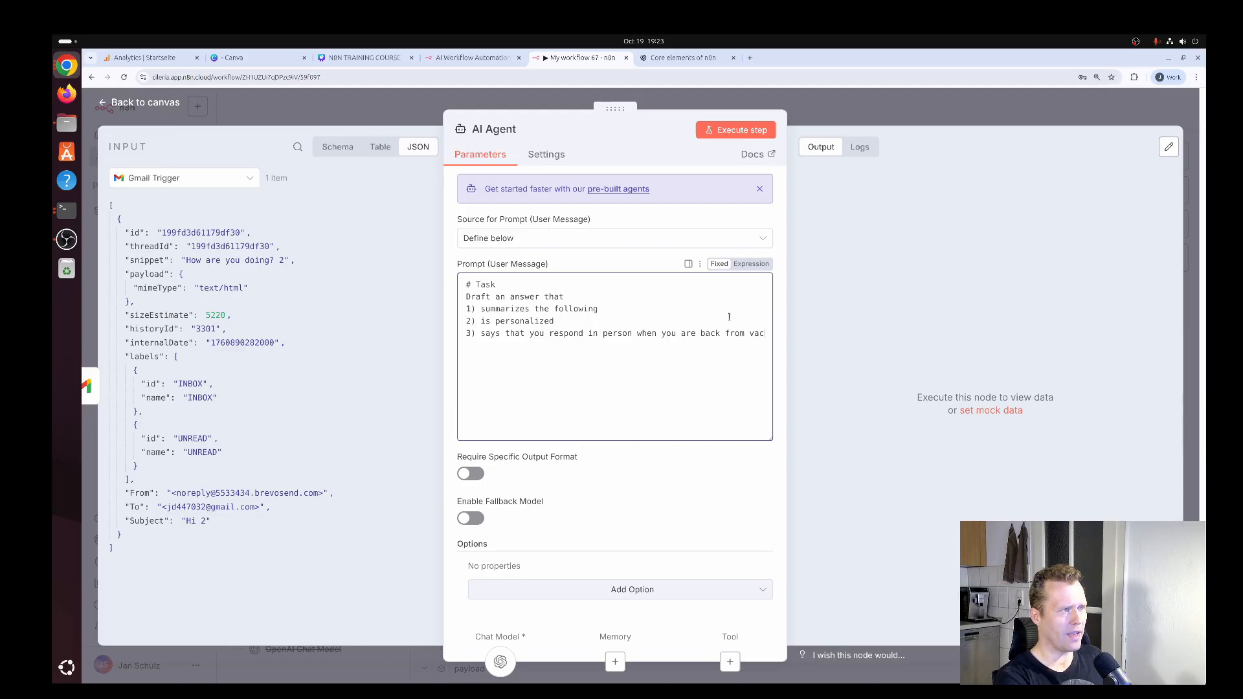
text(ation 4) You)
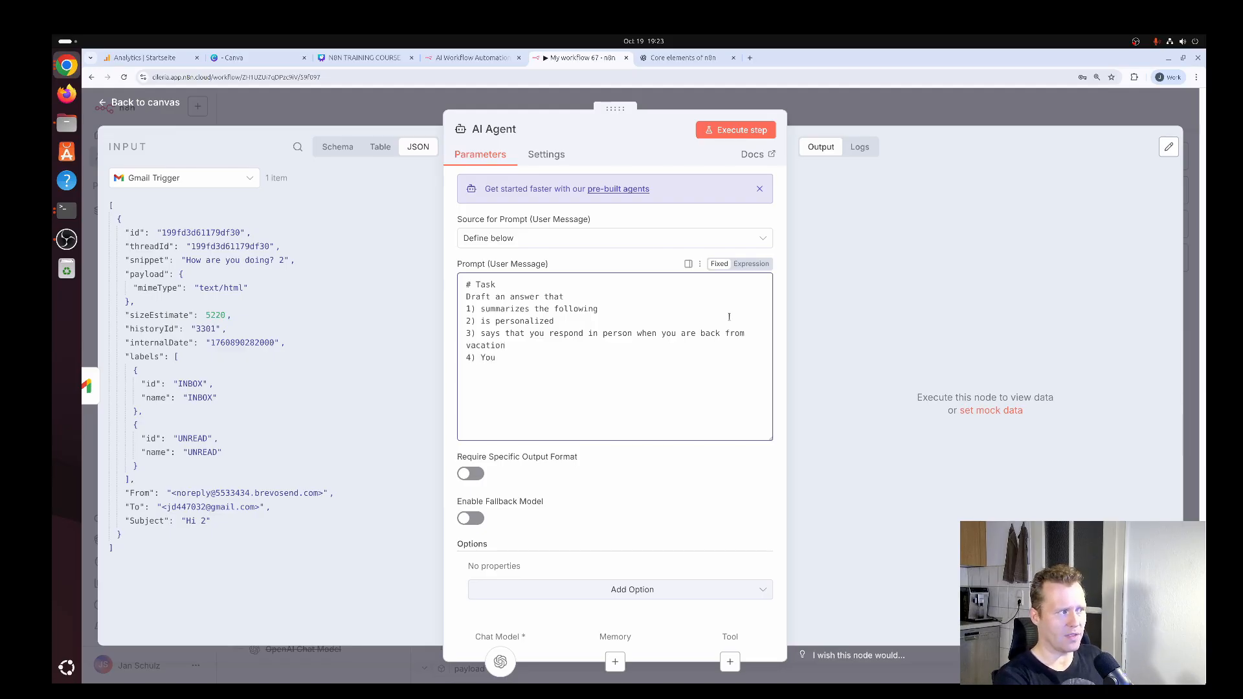
text(r name is Jan)
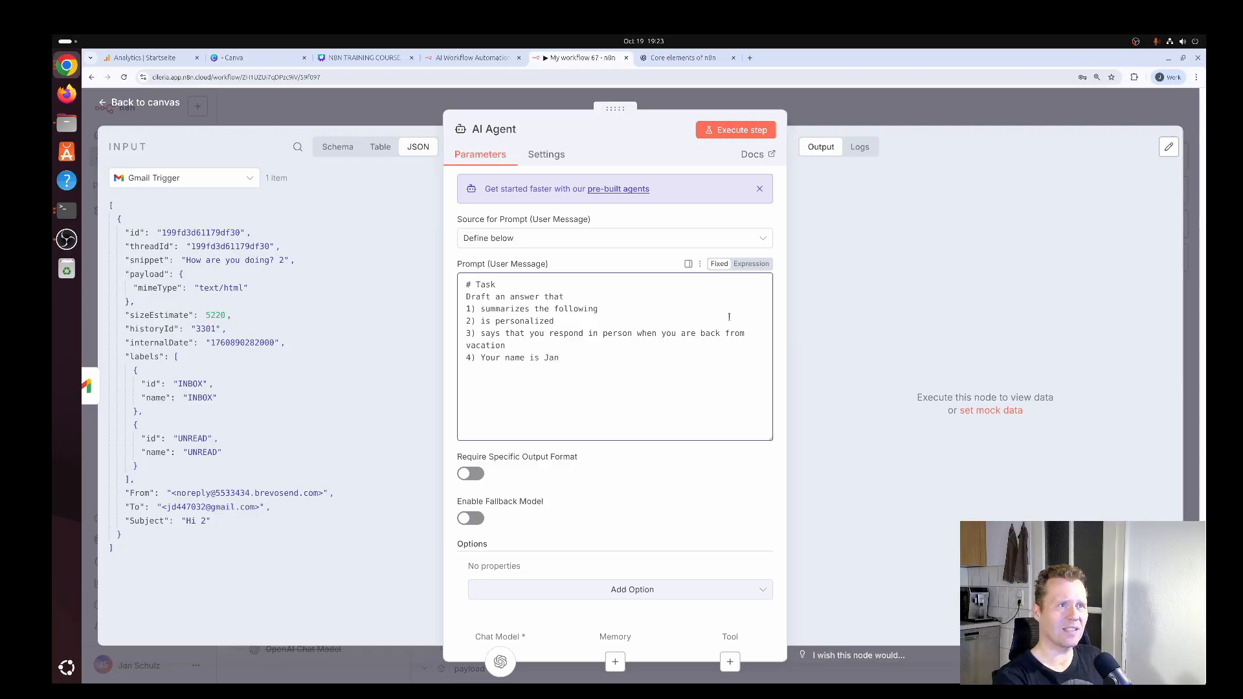
Add prompt item 4 stating the replier's first name in the form "Your name is", followed by a blank line.
key(Return)
key(Return)
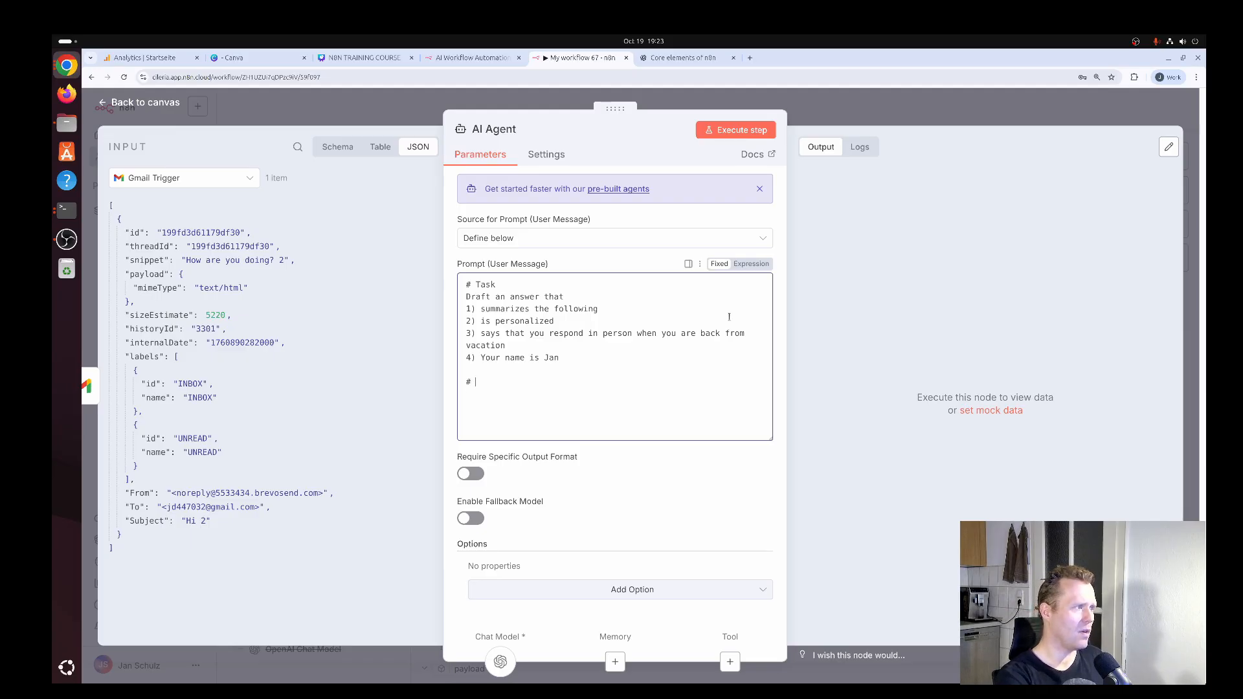
Add the heading "# Email Subject" to the prompt with the expression {{ $json.Subject }} beneath it.
text(# Email)
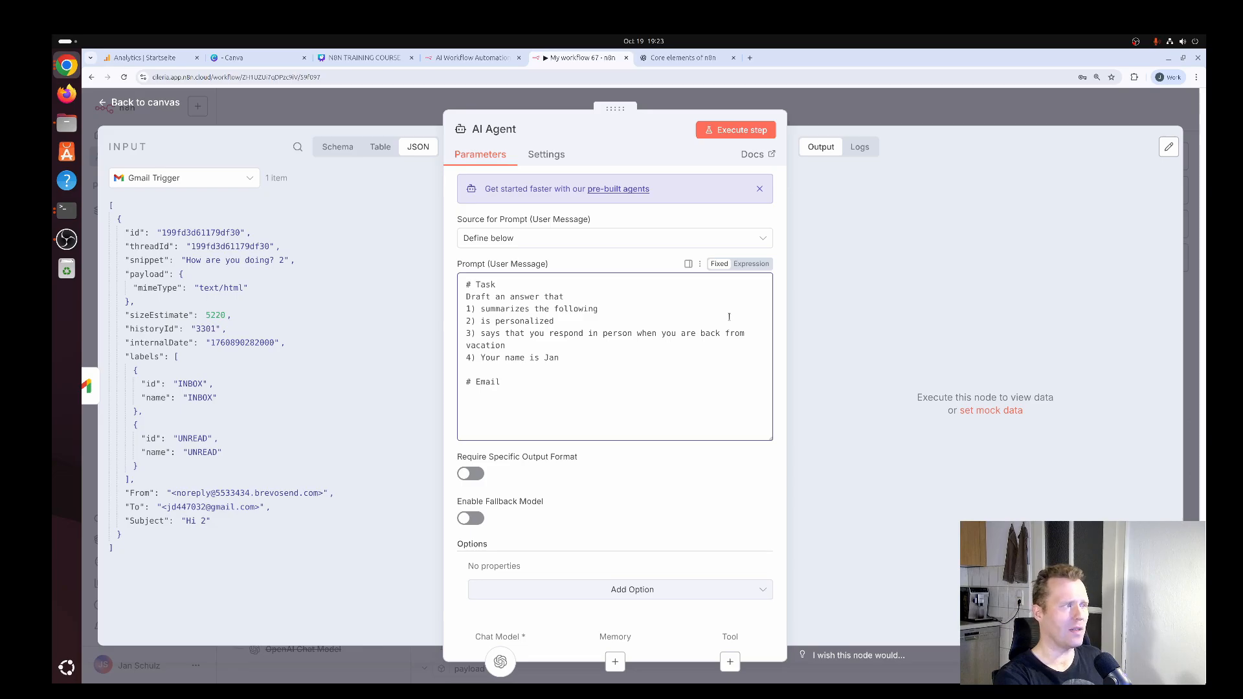
text( Subject)
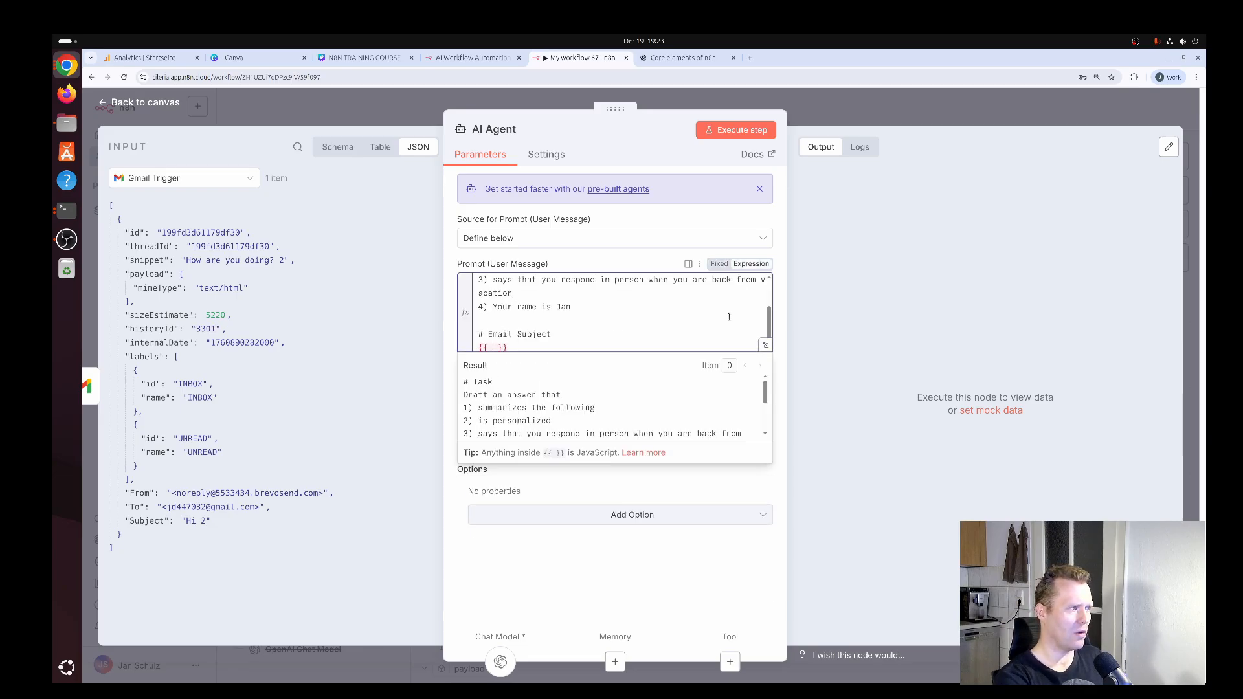
text($json.)
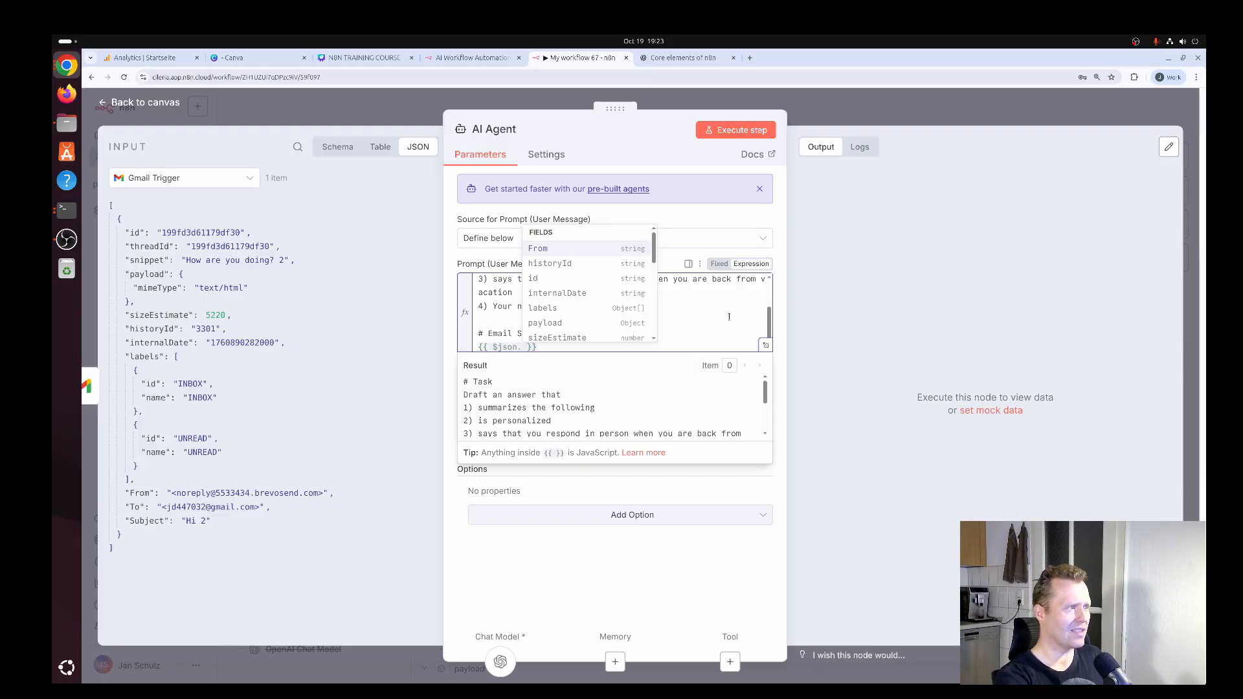
text(S)
key(Down)
key(Down)
key(Return)
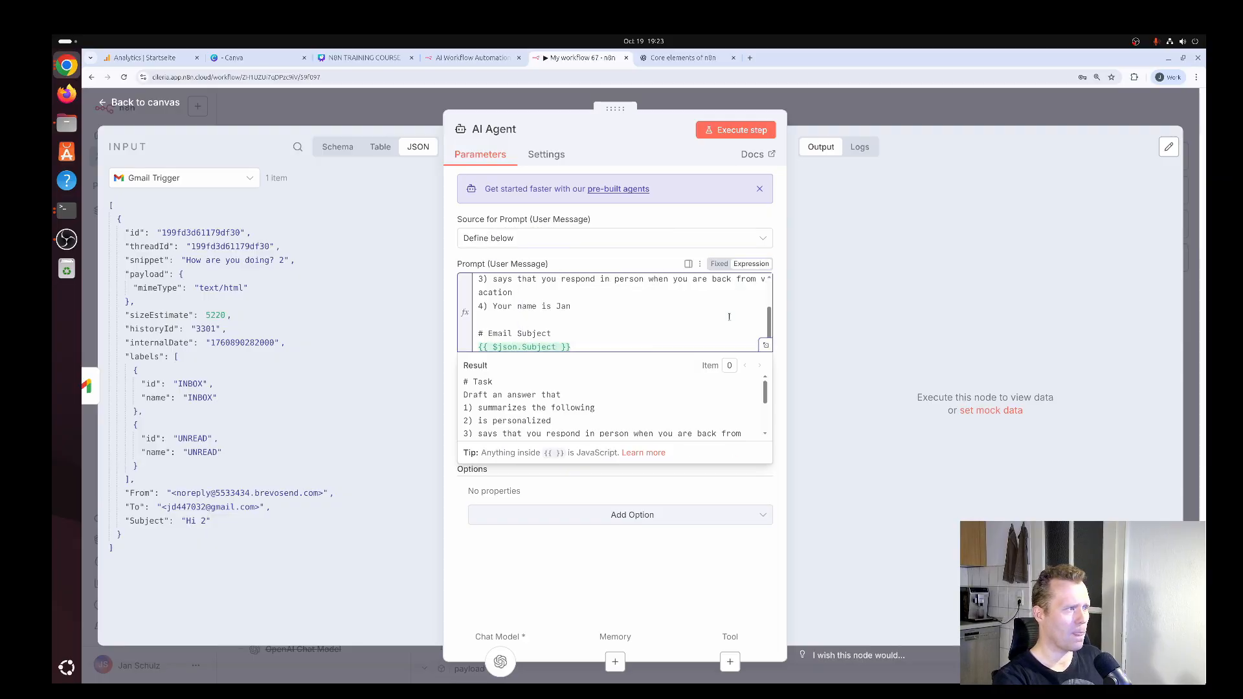
Add the heading "# Email From" to the prompt with the expression {{ $json.From }} beneath it.
key(Return)
text(# Emai)
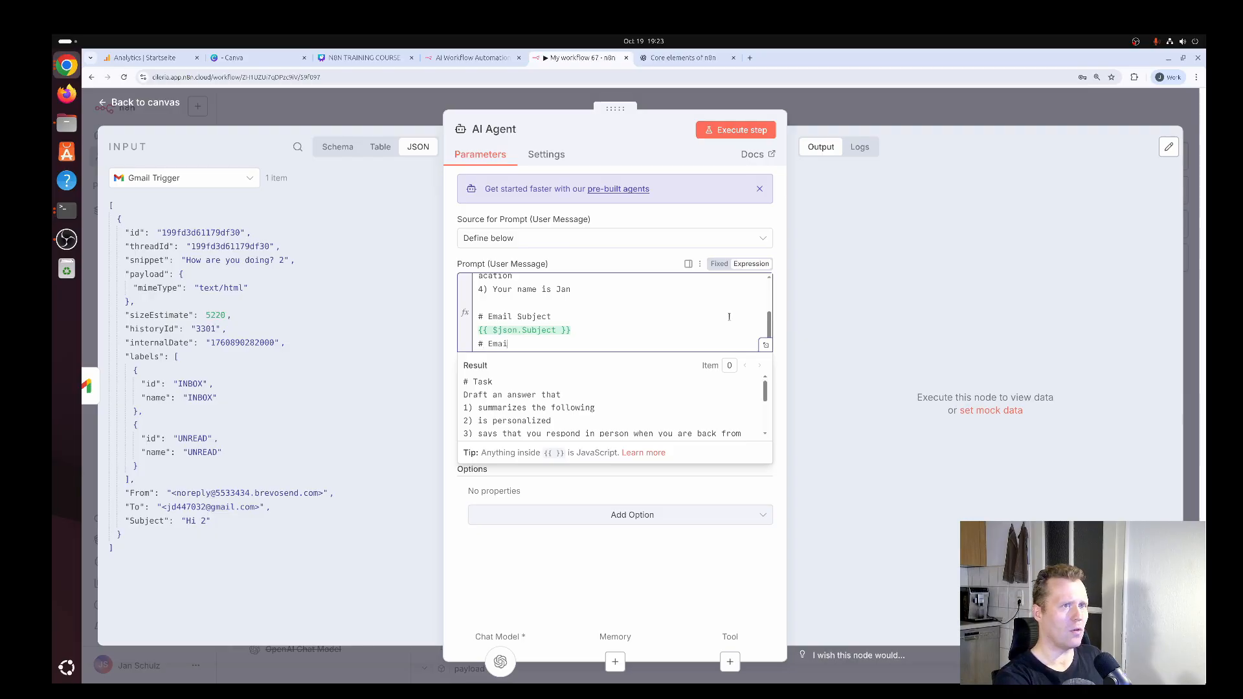
text(l From)
key(Return)
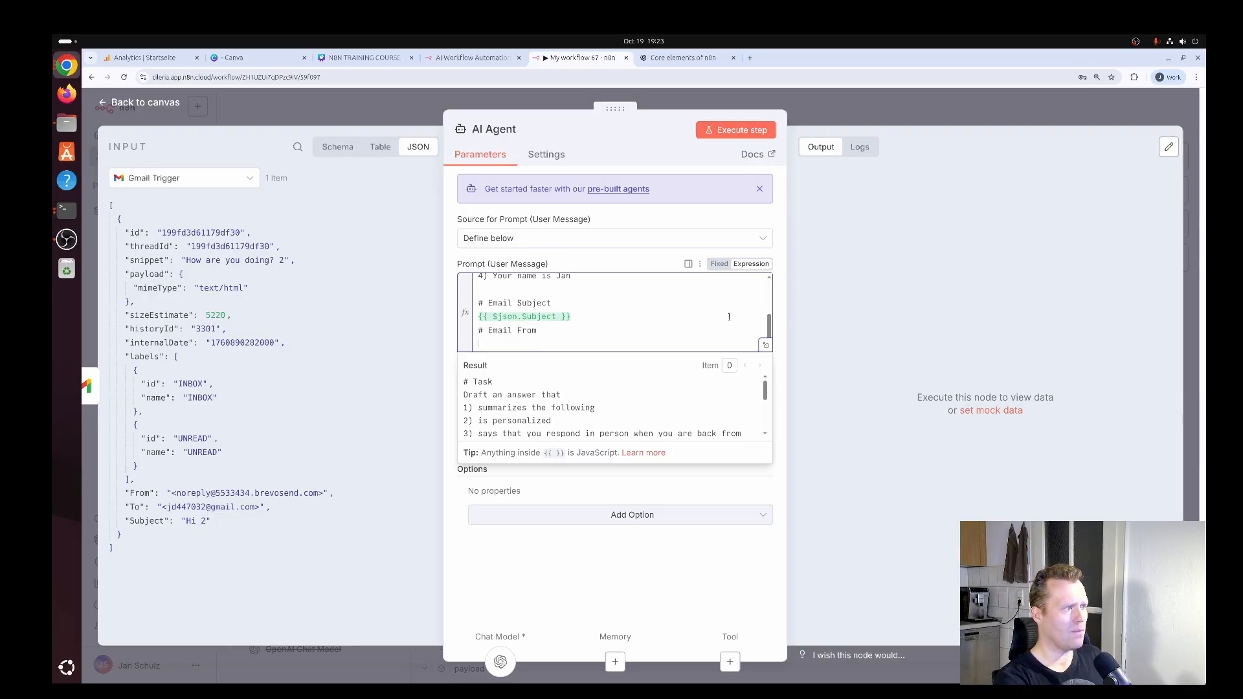
text({{ $)
text(json.)
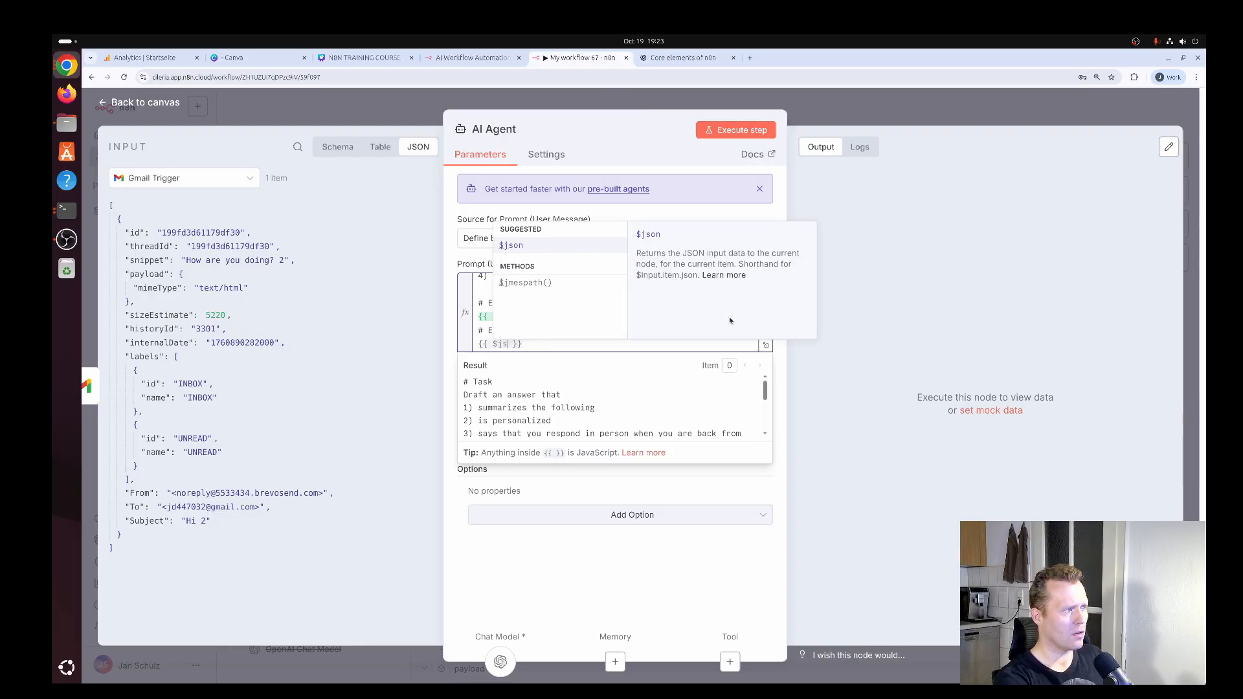
key(Return)
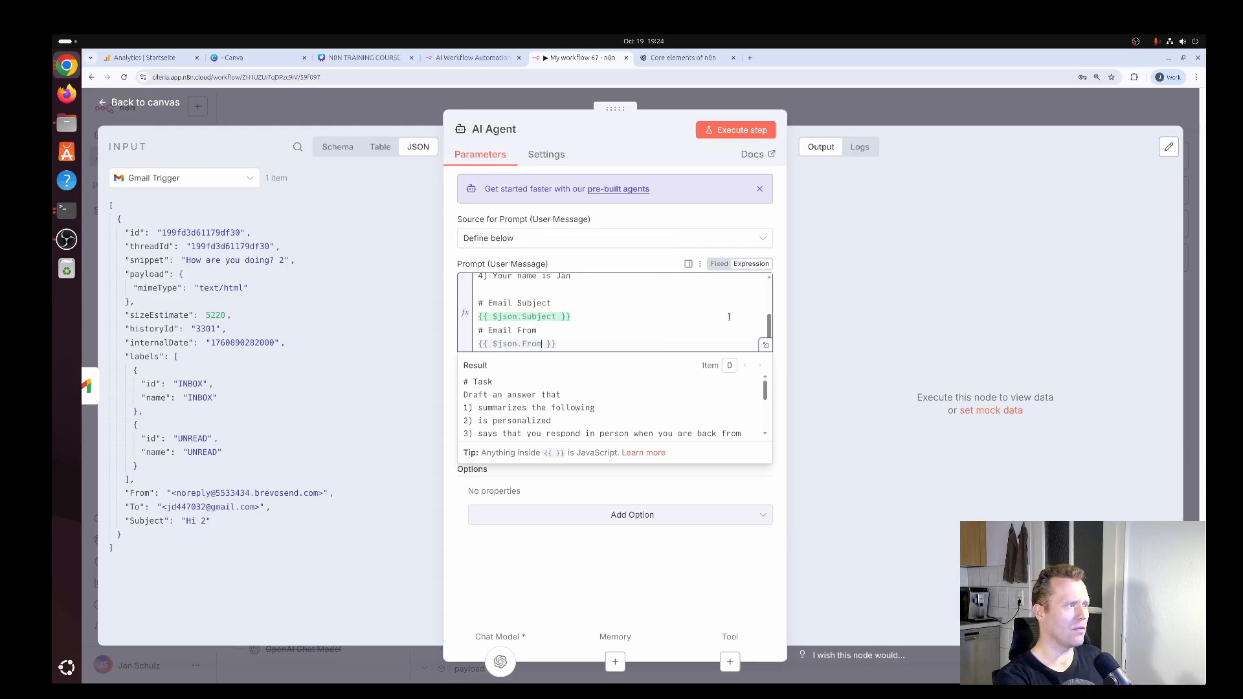
Add the heading "# Email Body" to the prompt with the expression {{ $json.snippet }} beneath it.
key(End)
key(Return)
text(#)
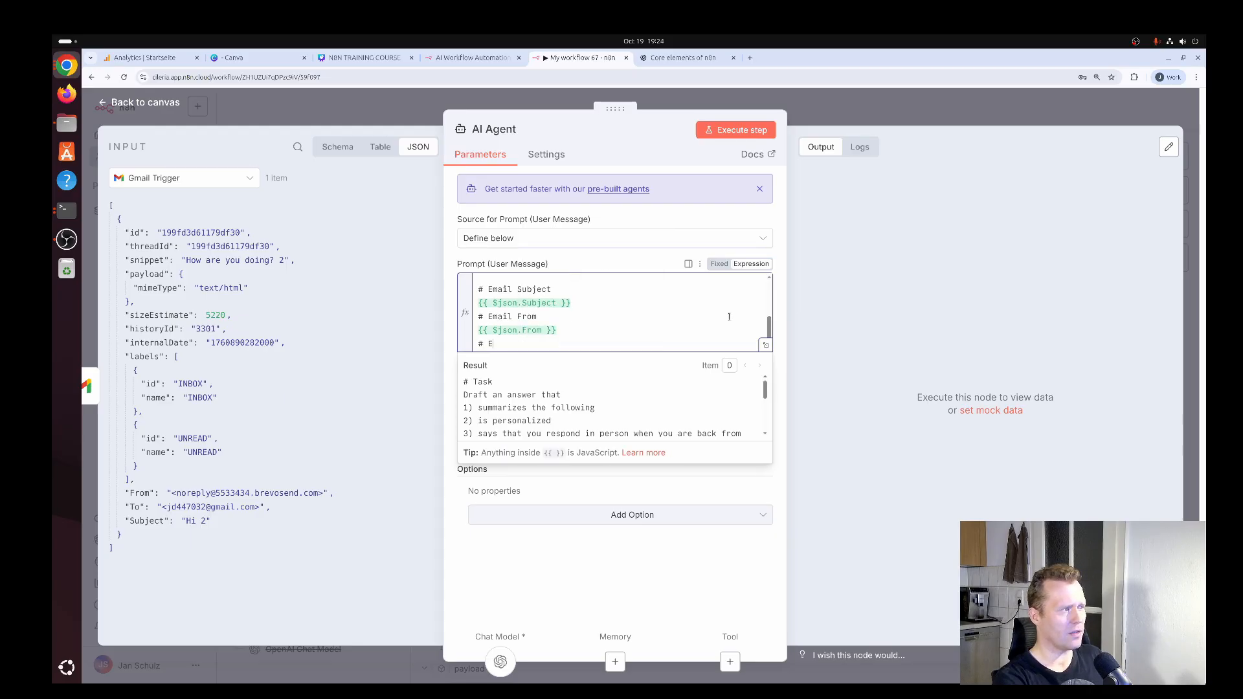
text( Email Body)
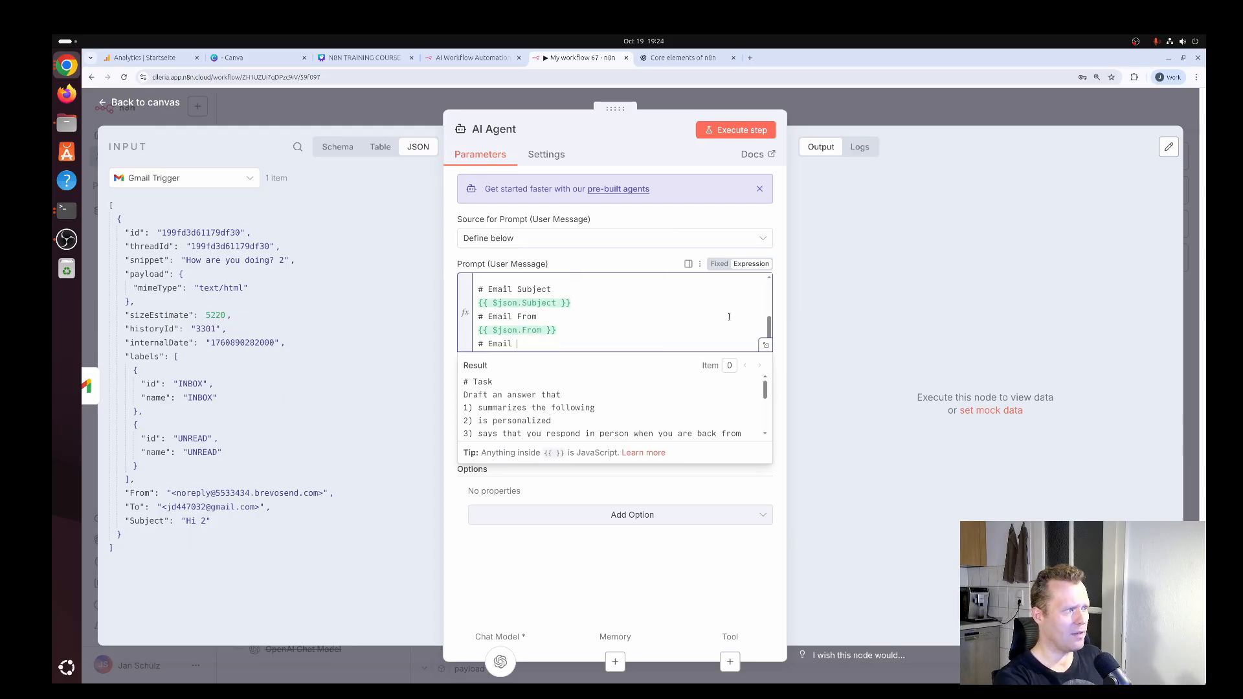
key(Return)
text({{ )
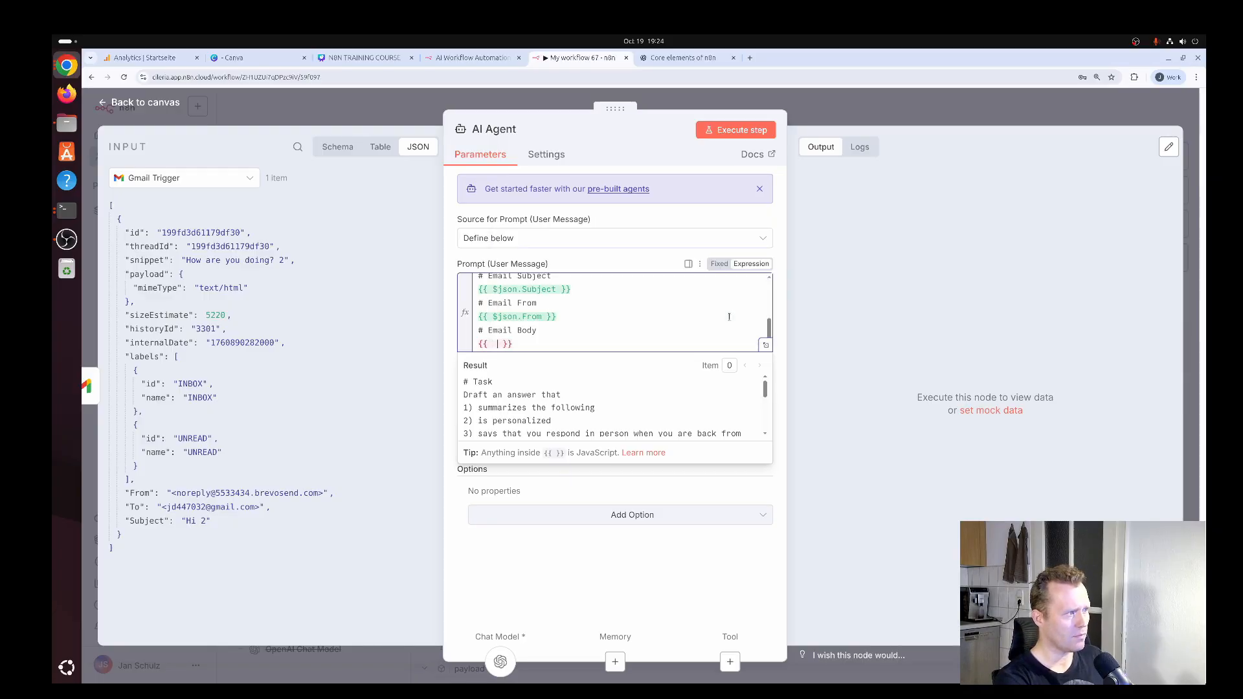
text($json.)
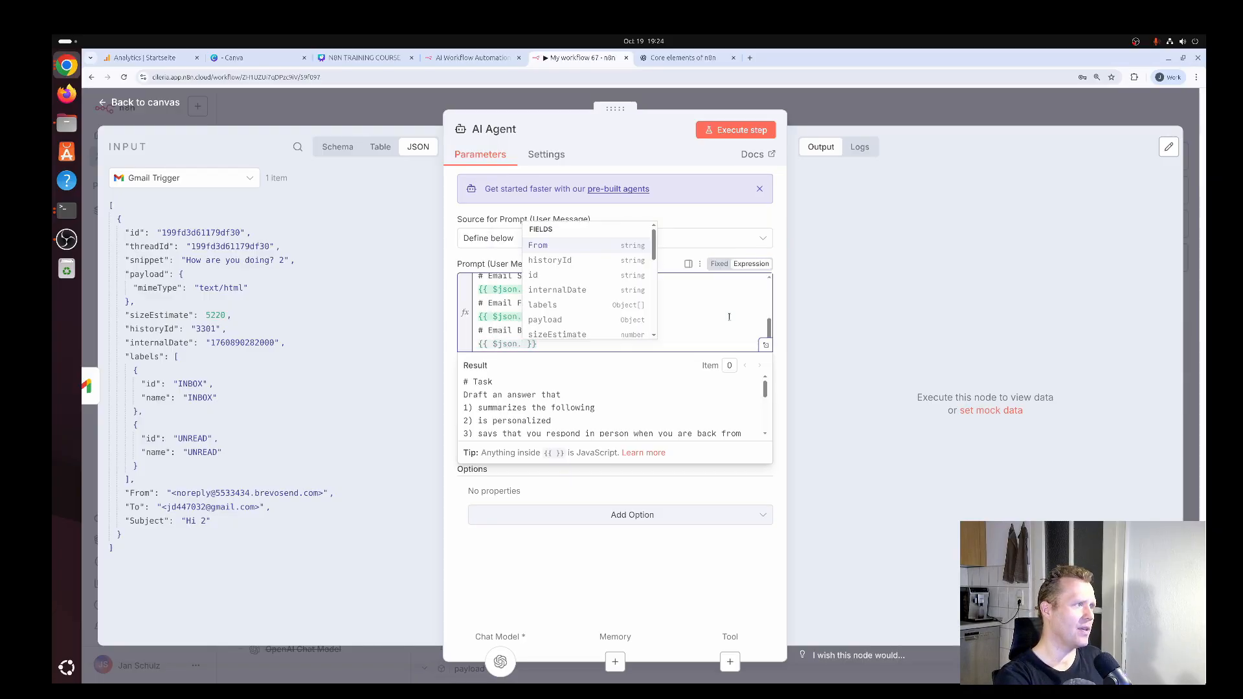
text(s)
key(Down)
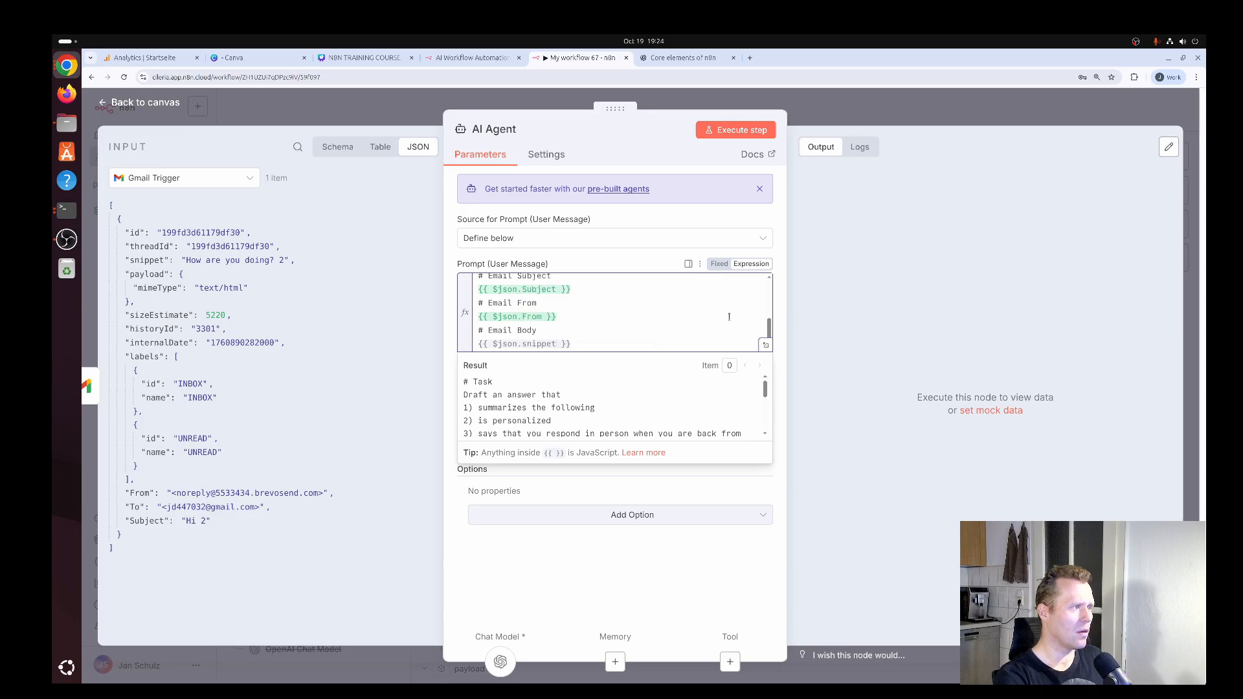
key(Return)
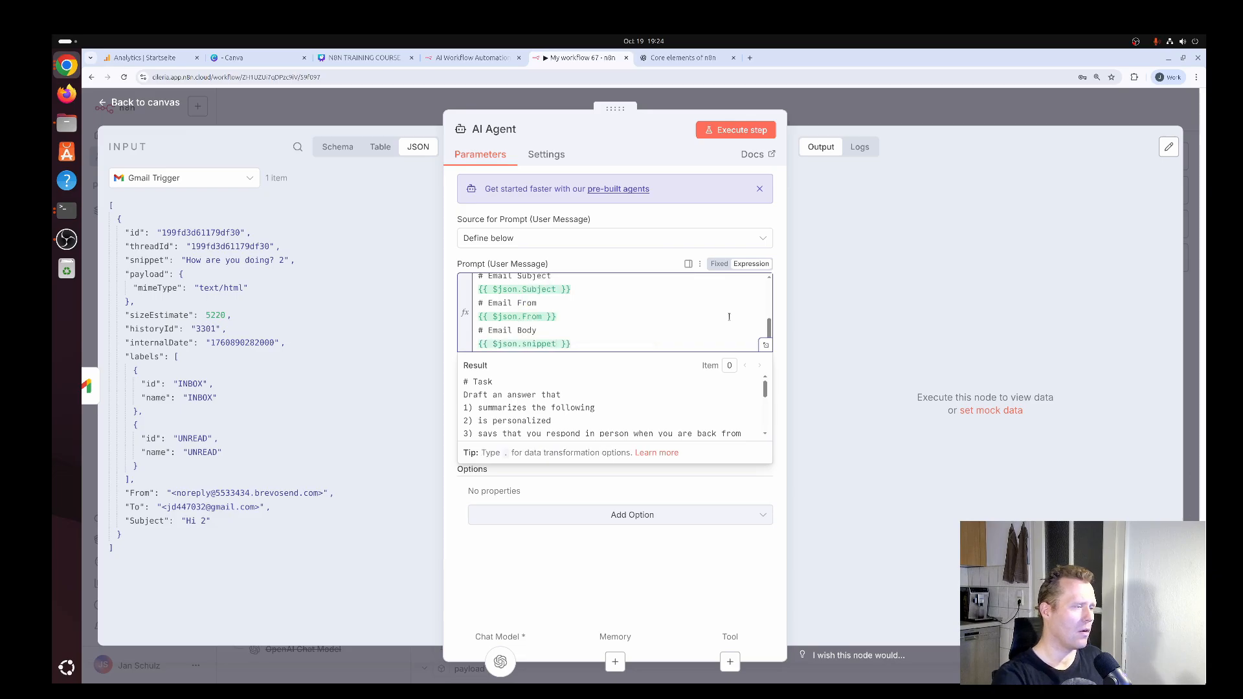
Review the full prompt in the expanded expression editor, then execute the AI Agent step and inspect the subject part of its output.
click(766, 347)
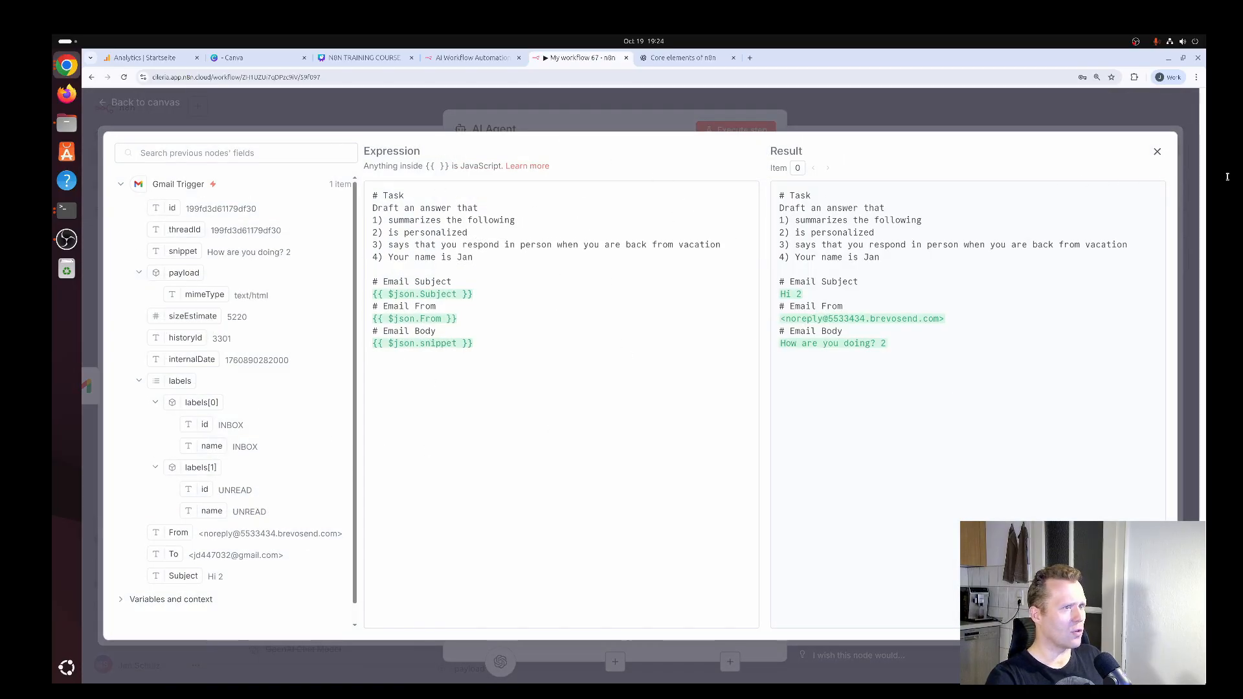
click(1157, 151)
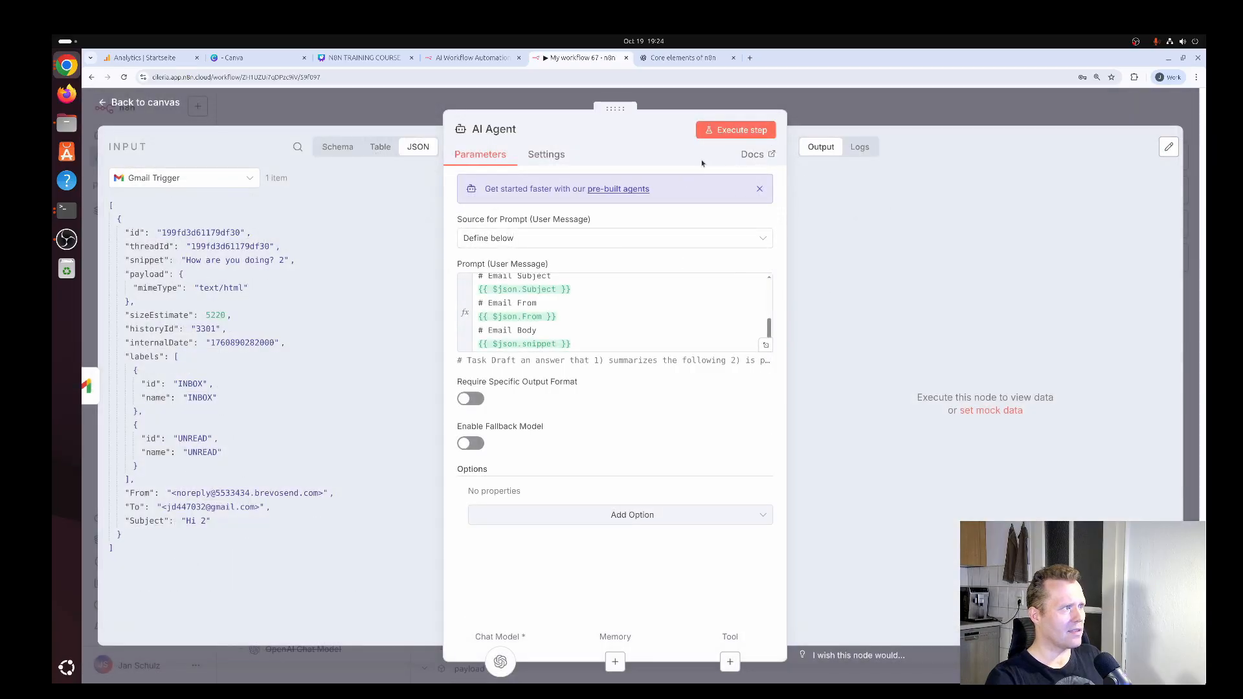
click(732, 133)
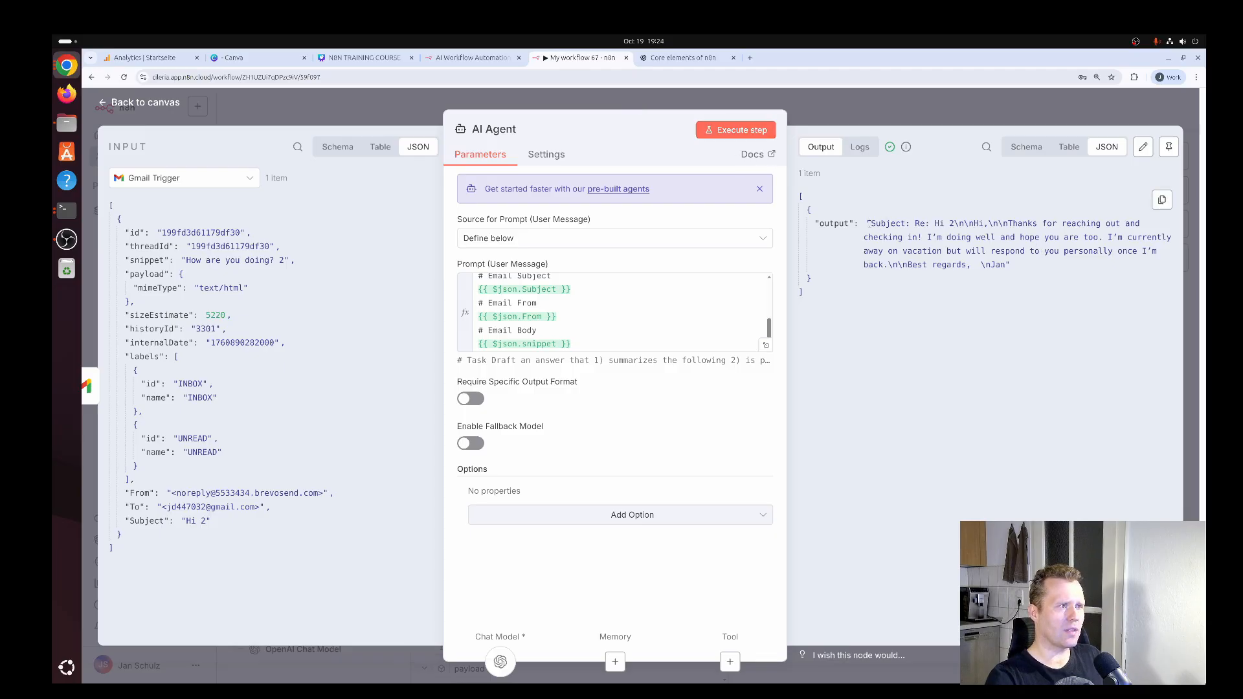
drag(873, 222, 976, 223)
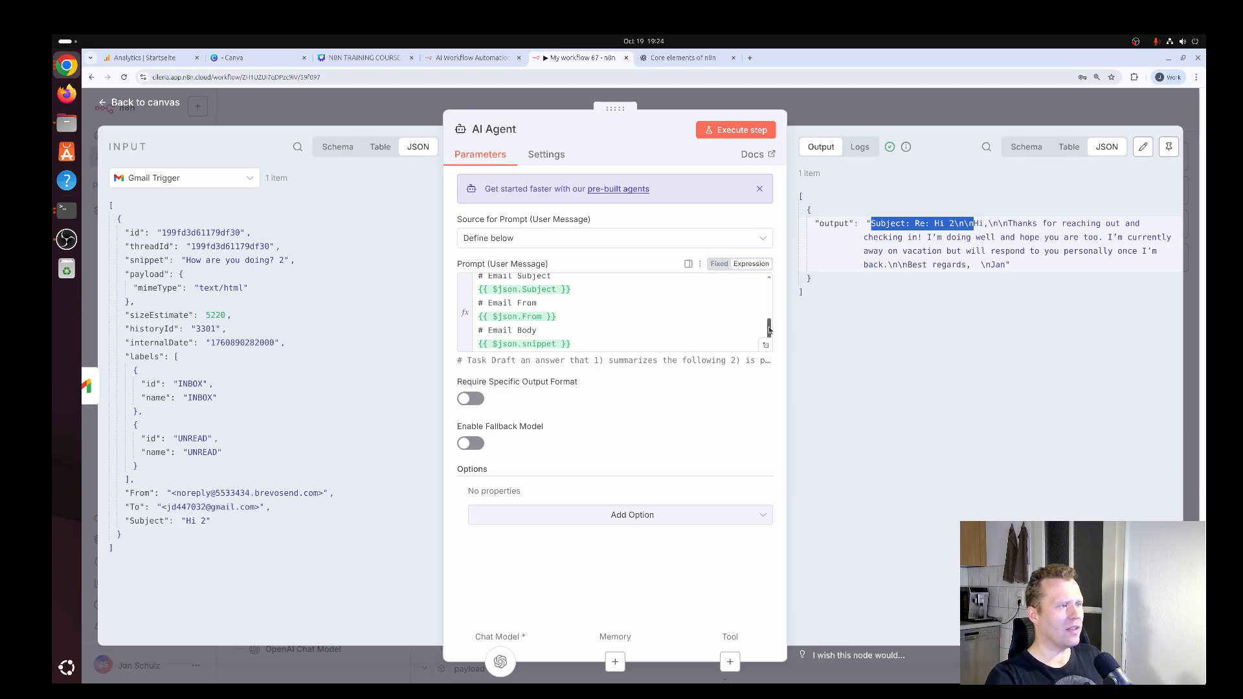
Add the item "5) Does not include the subject, only the email body" to the prompt's task list using the expanded expression editor.
drag(770, 330, 771, 285)
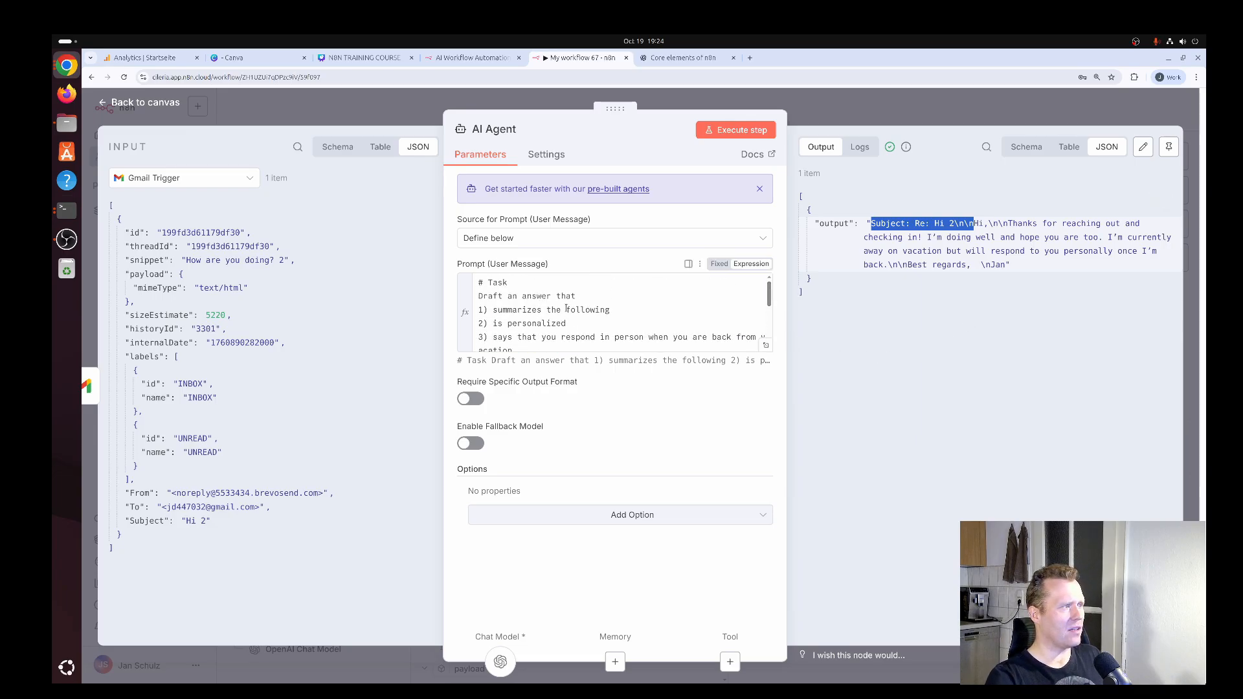
click(766, 345)
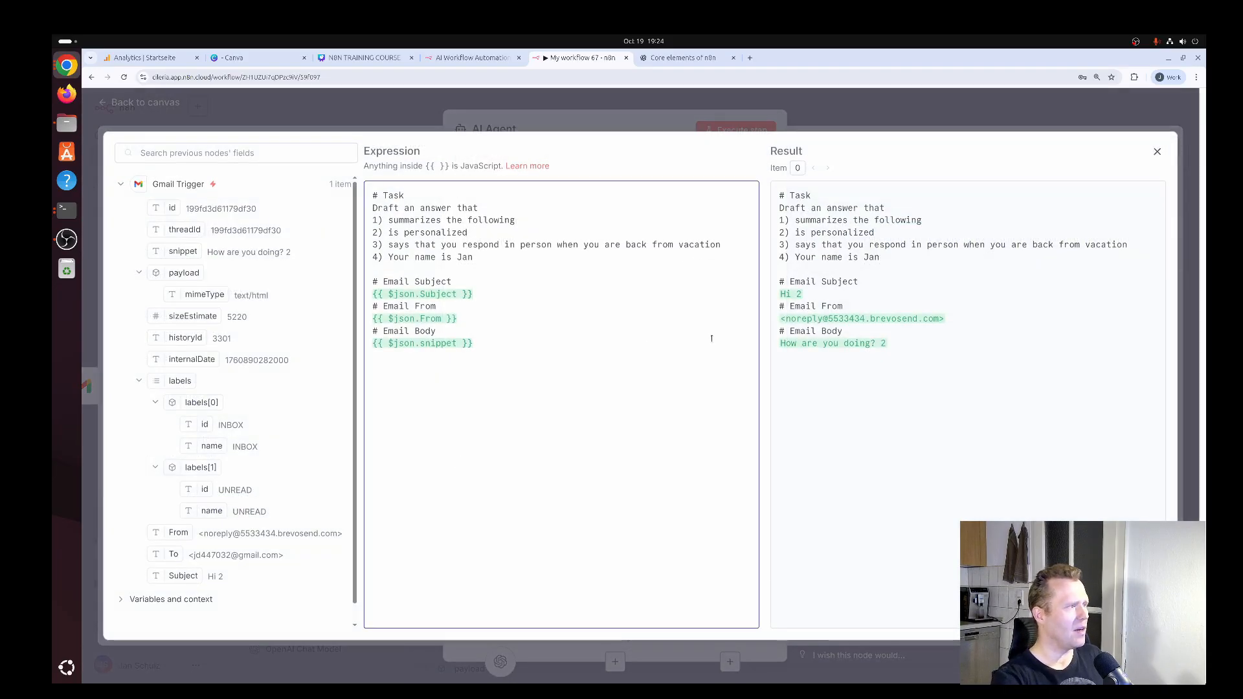
key(Return)
text(5) Does not in)
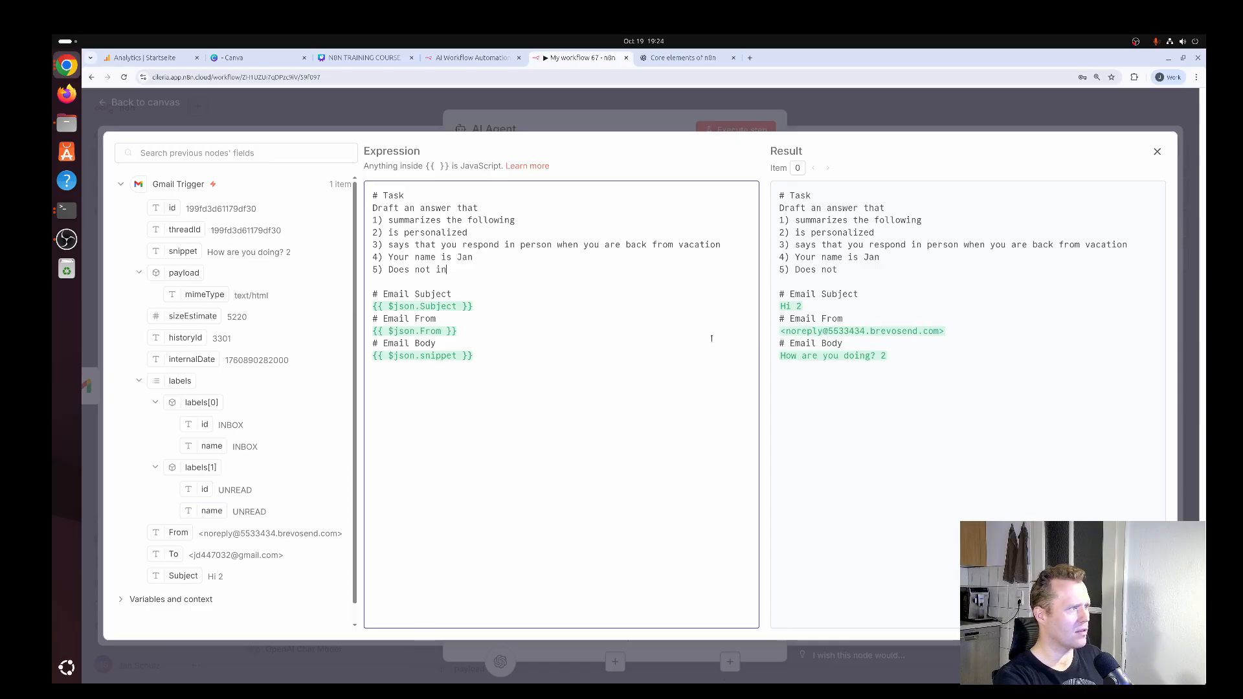
text(clude the subject)
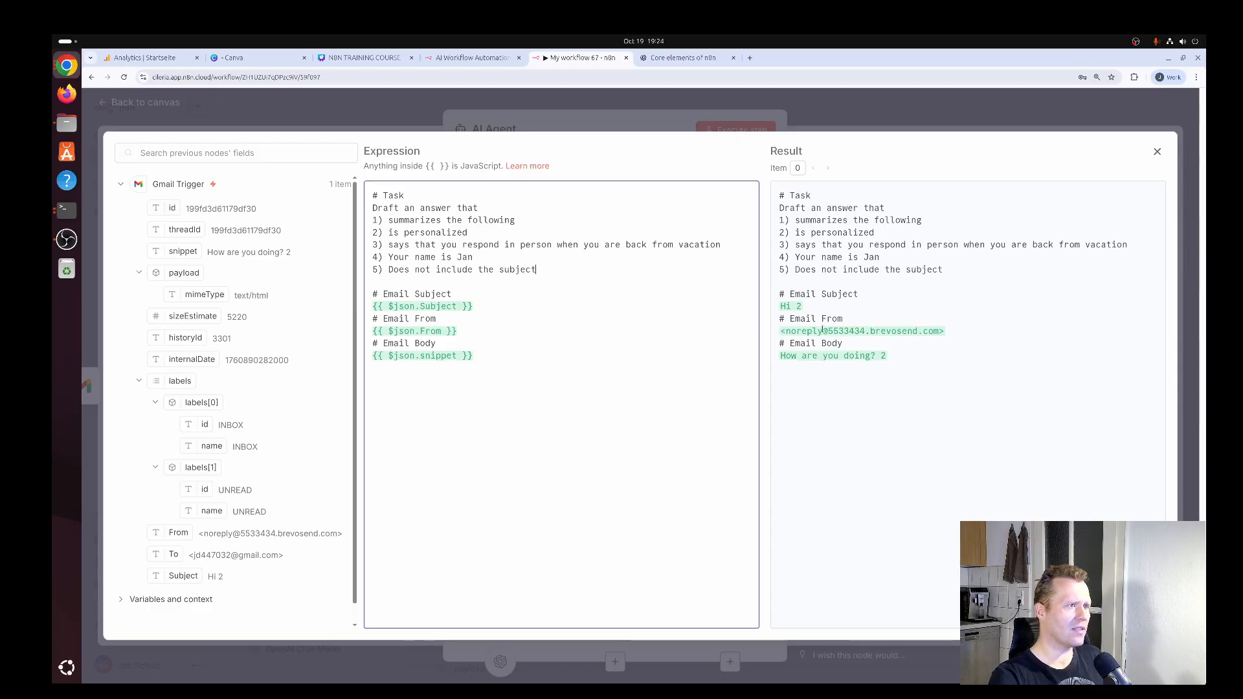
text(, onyl)
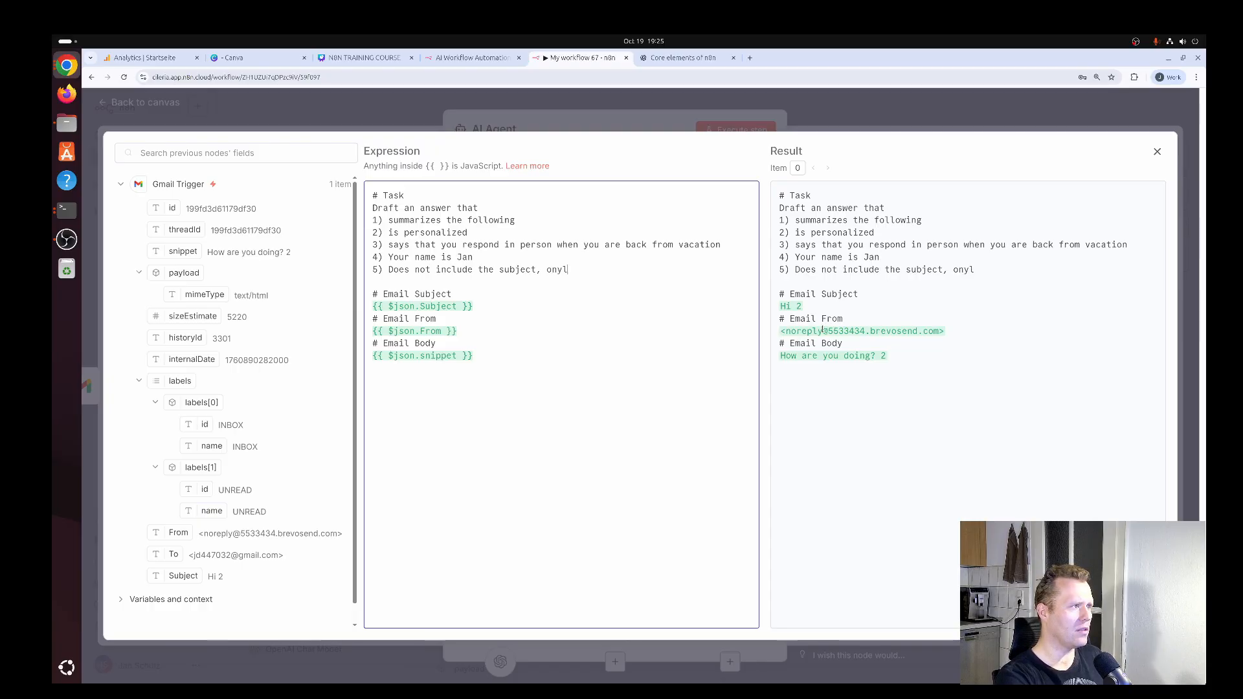
key(BackSpace)
key(BackSpace)
text(ly the email body)
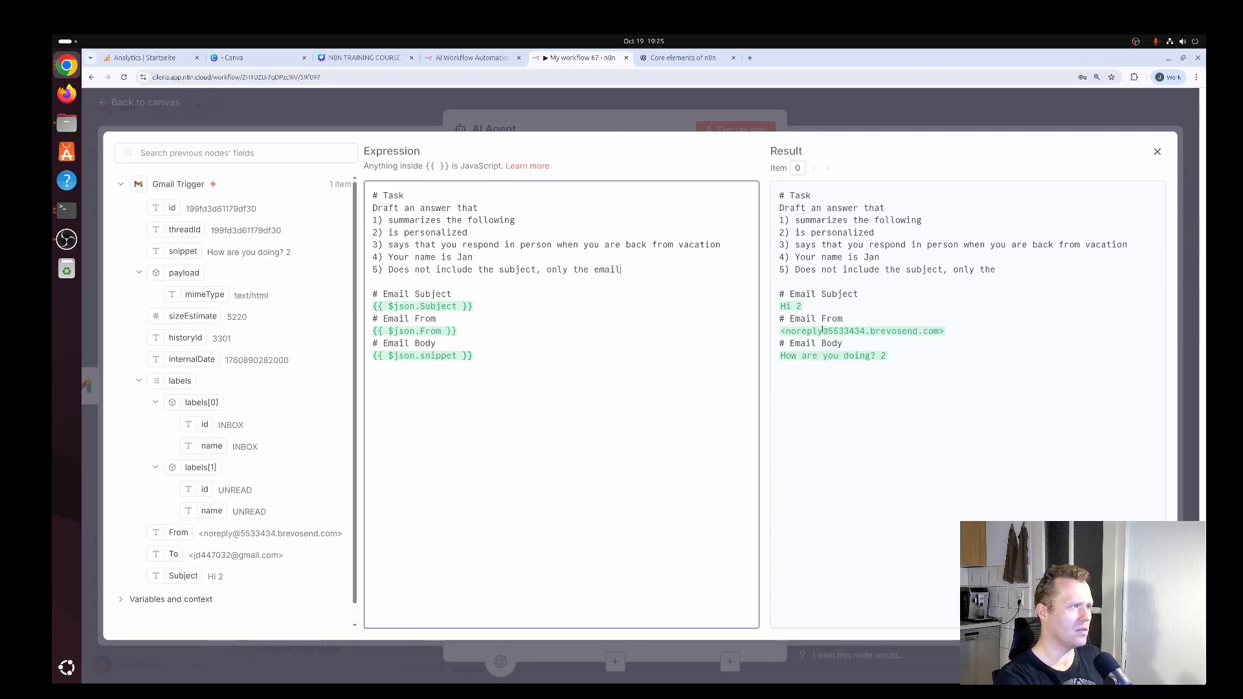
click(1157, 152)
Execute the AI Agent step again, check the drafted reply in its output, and return to the workflow canvas.
click(742, 132)
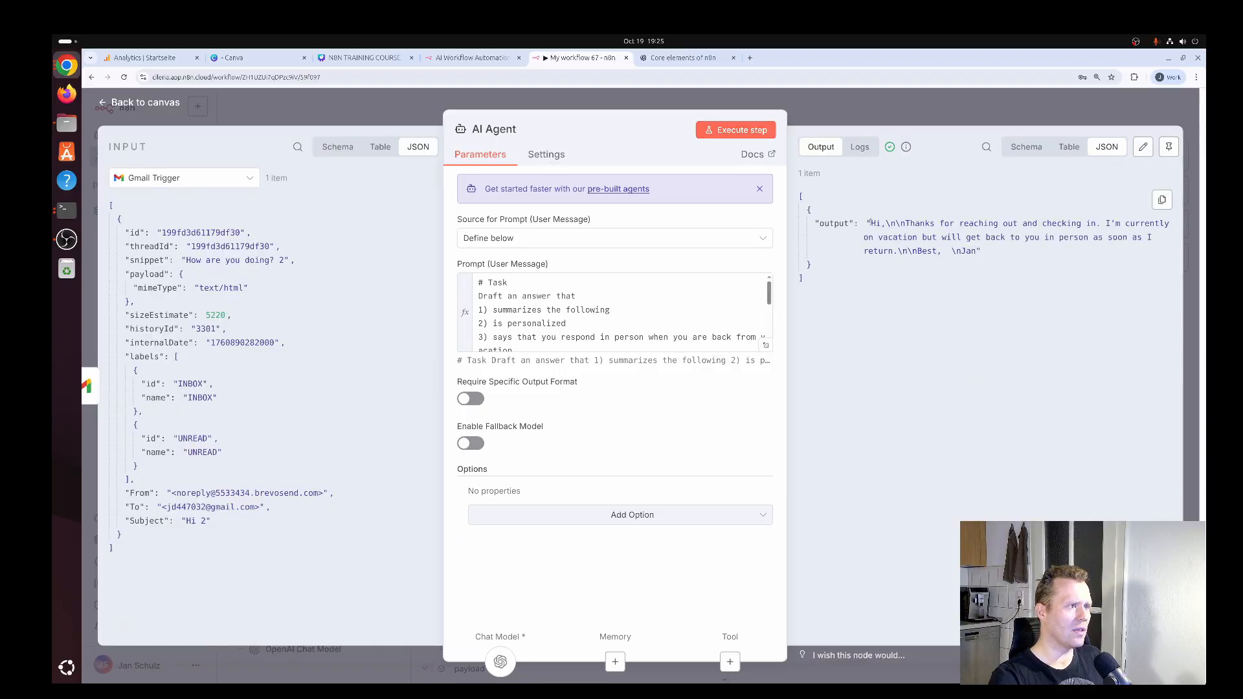
drag(870, 223, 956, 250)
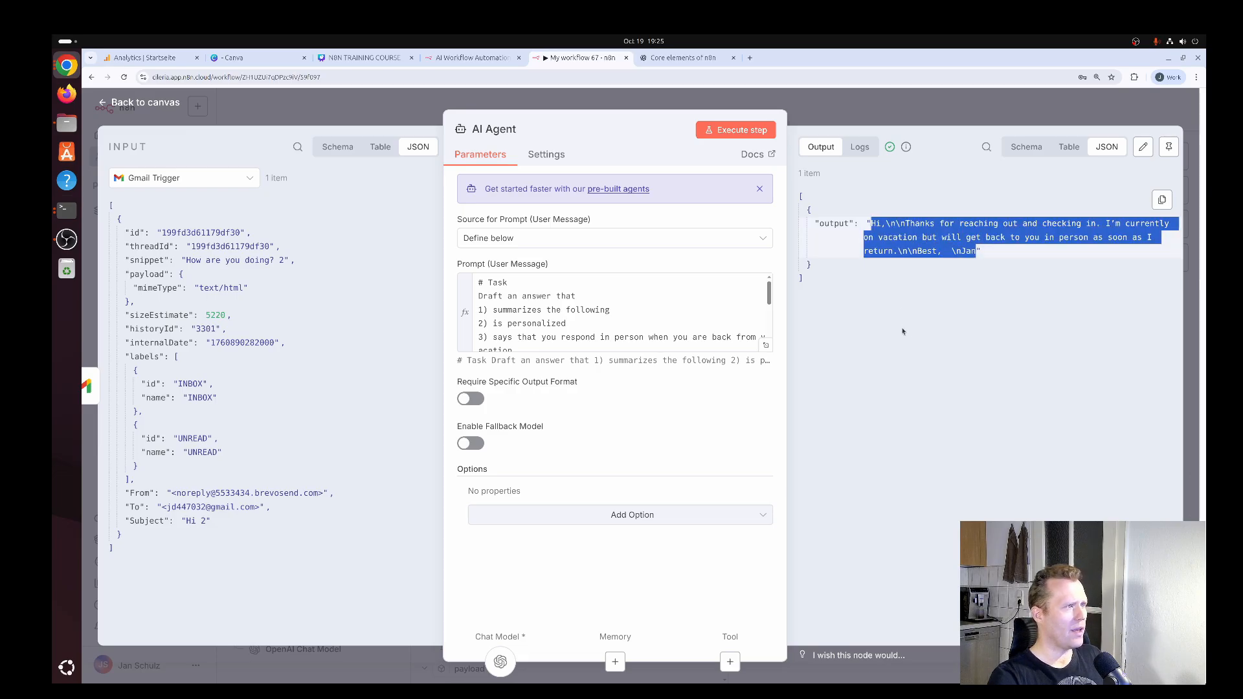
click(162, 104)
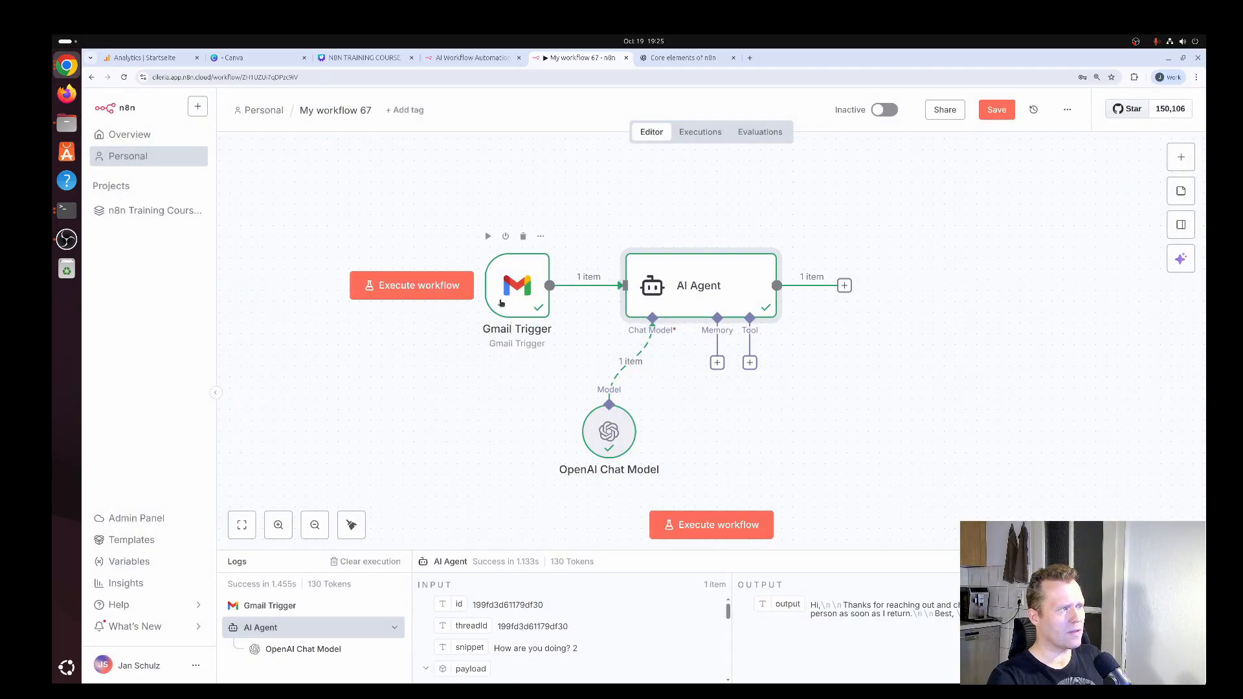
Move the Gmail Trigger node farther from the AI Agent and add Brevo's "Send a transactional email" action after the AI Agent.
drag(518, 288, 452, 288)
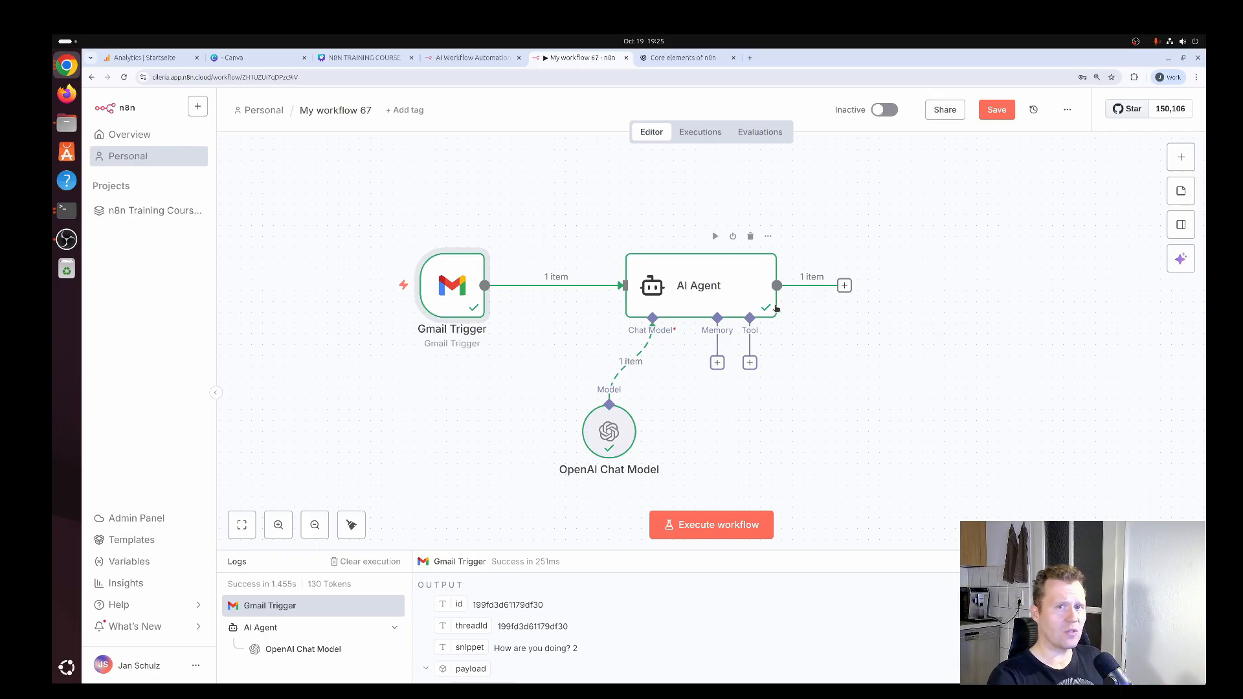
click(845, 286)
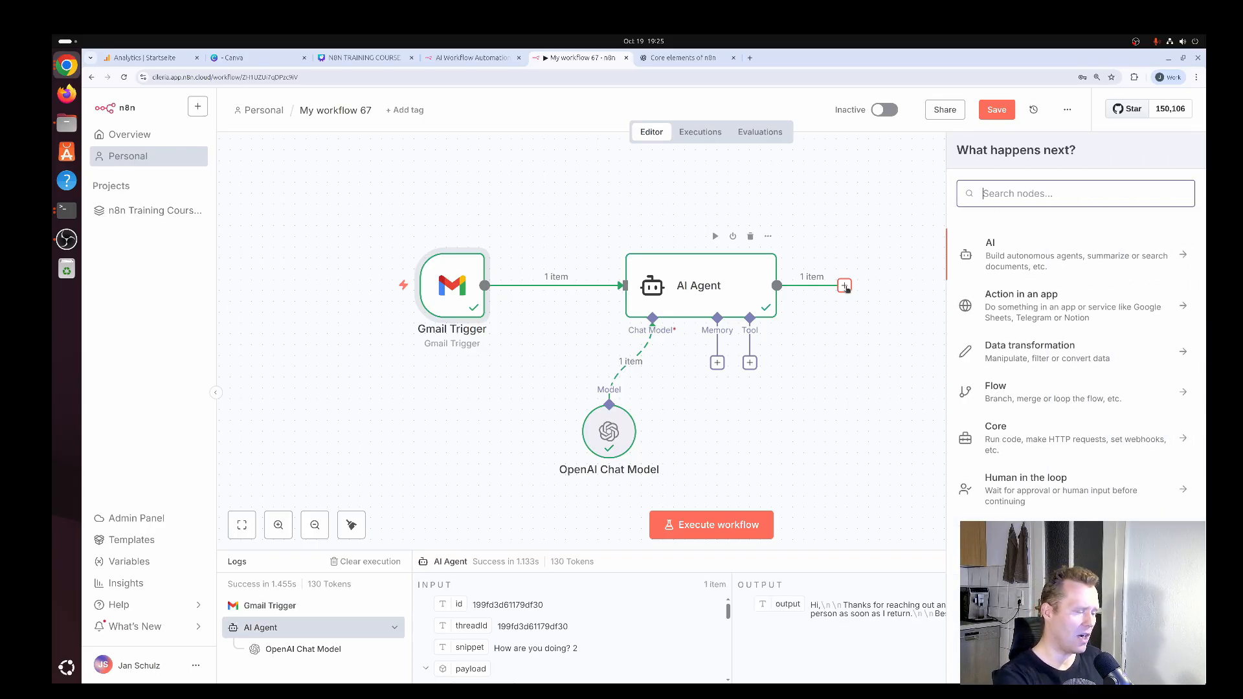
text(brevo)
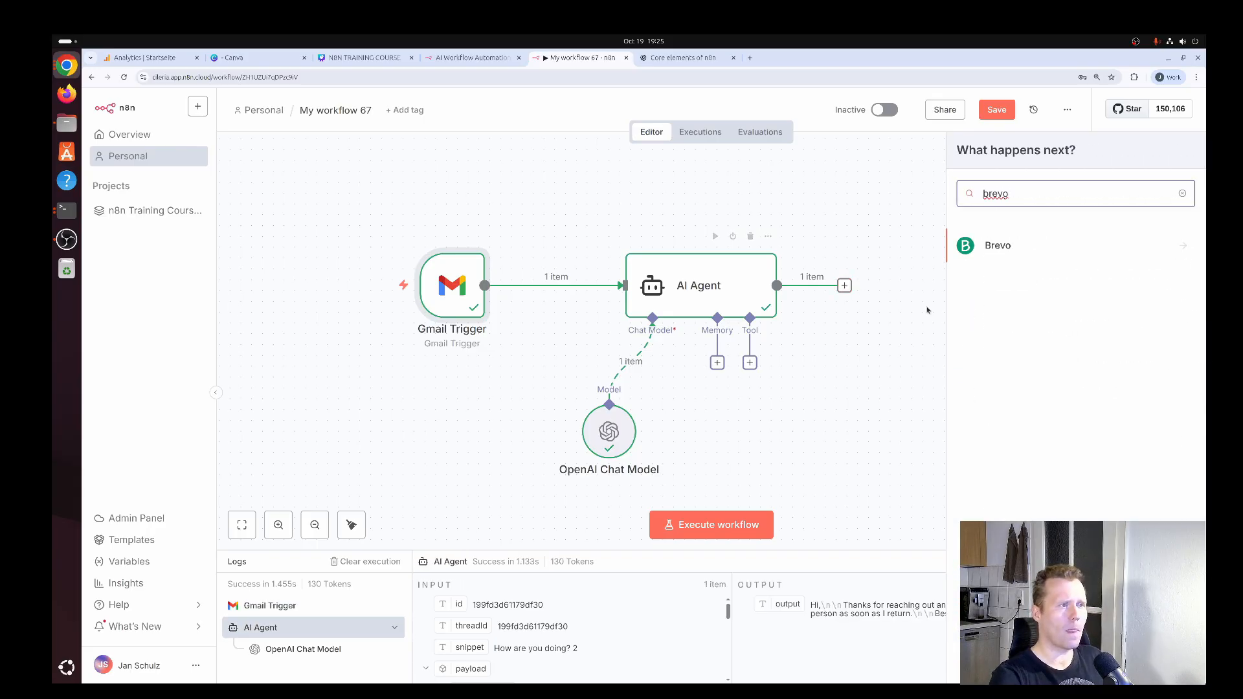
click(998, 246)
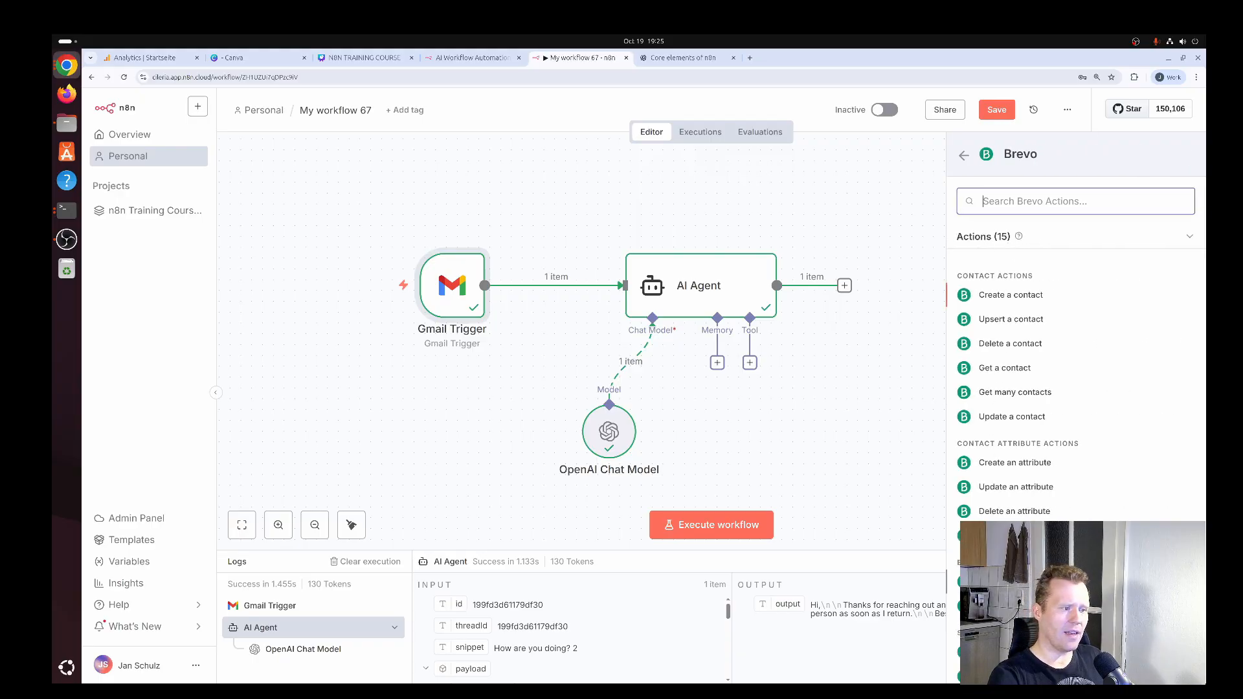
click(1030, 581)
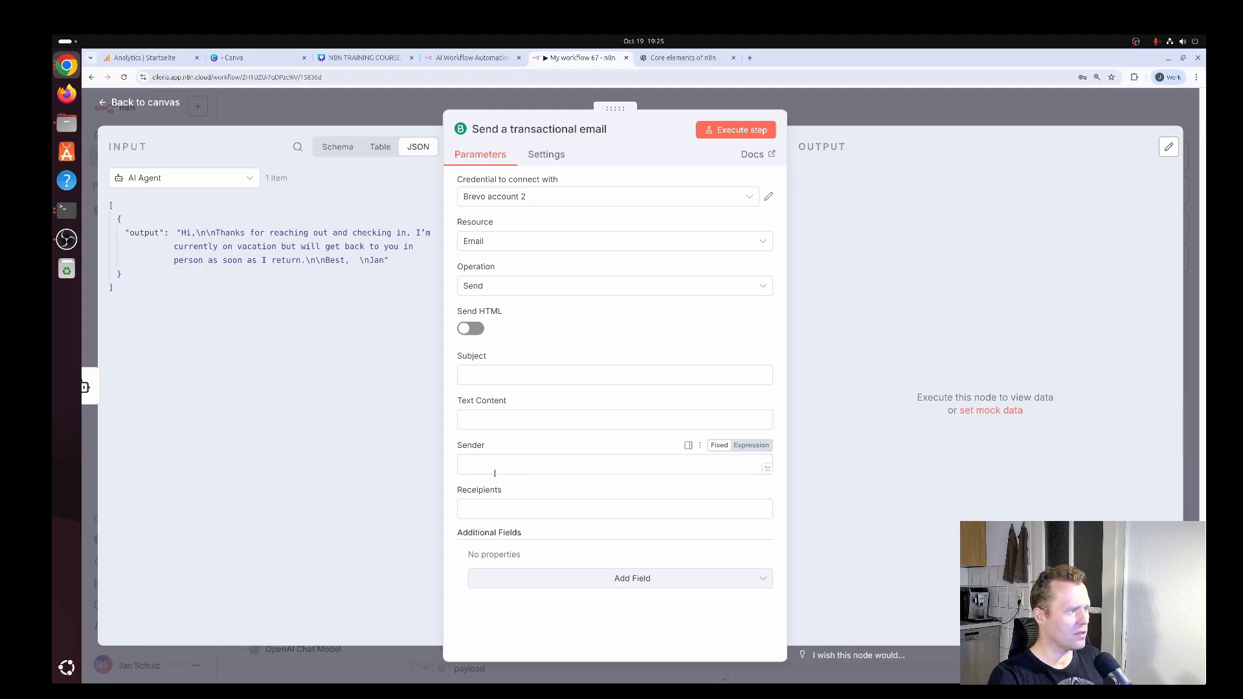
Set the Brevo node's Text Content to the expression {{ $json.output }}.
click(495, 420)
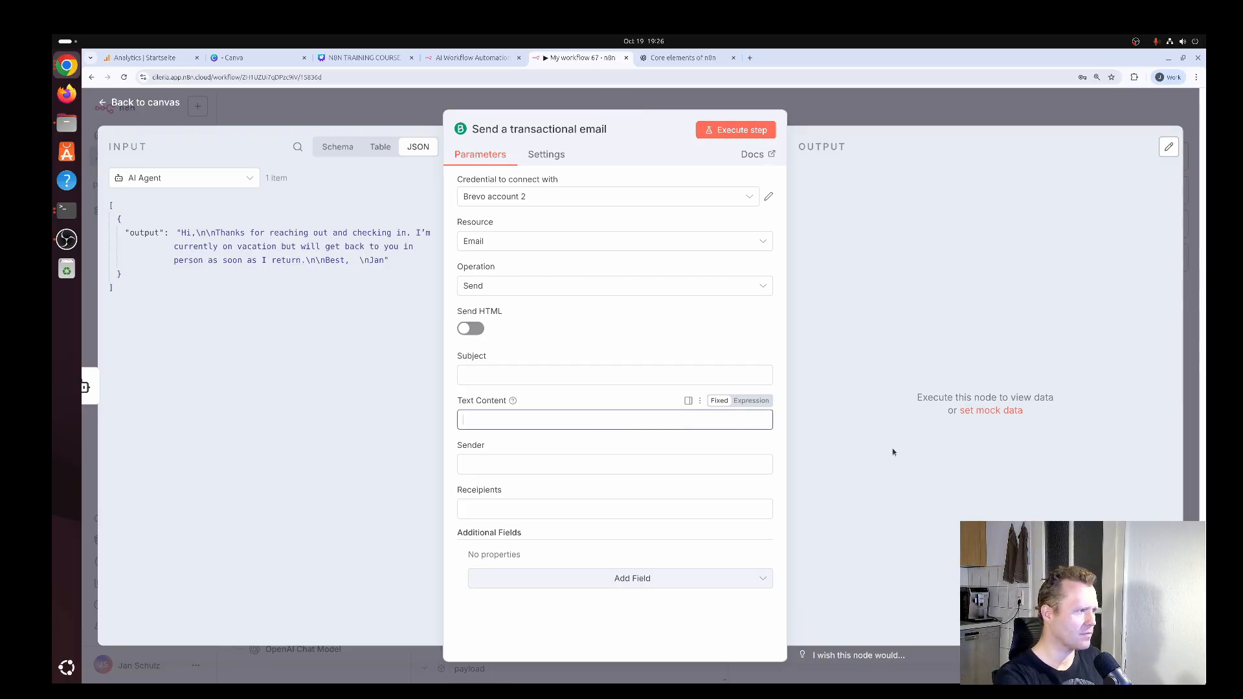
text({{ $jso)
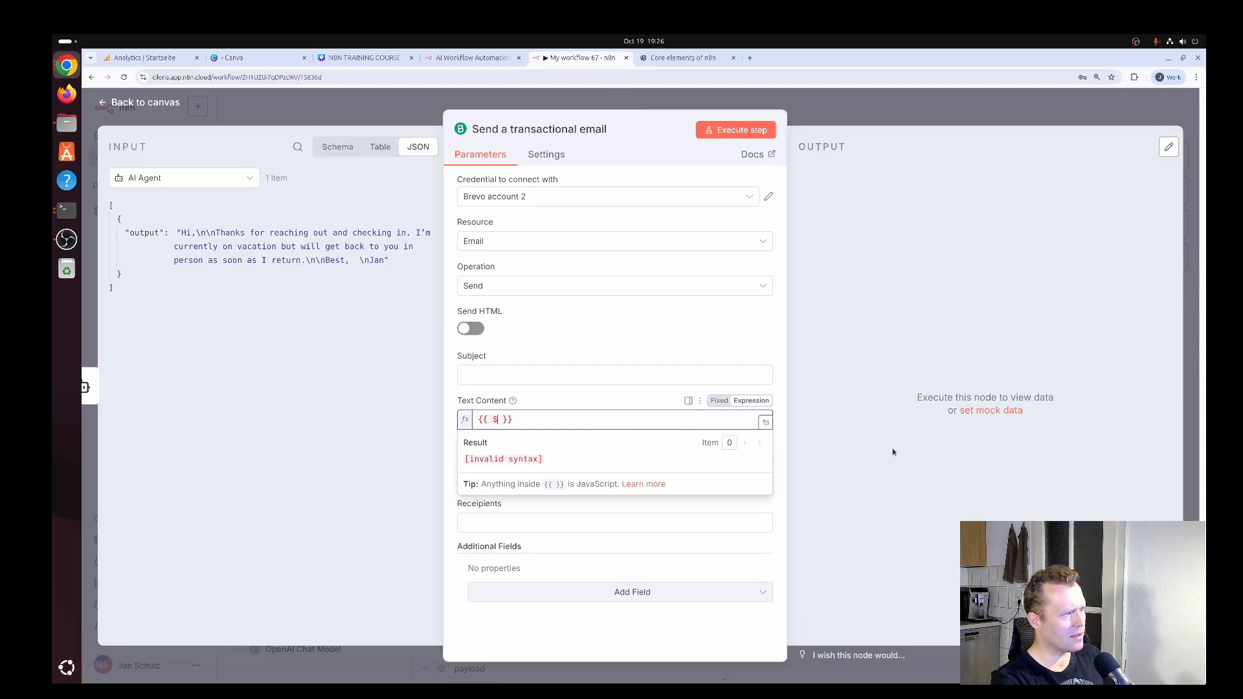
text(n.)
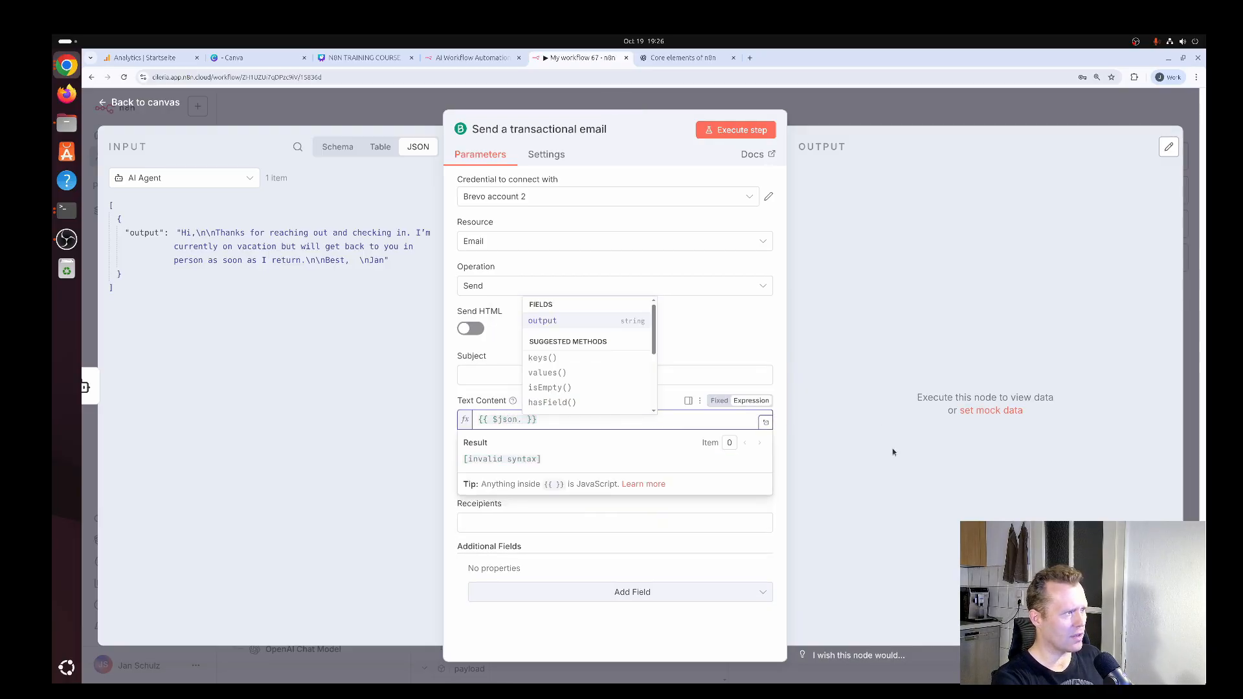
key(Return)
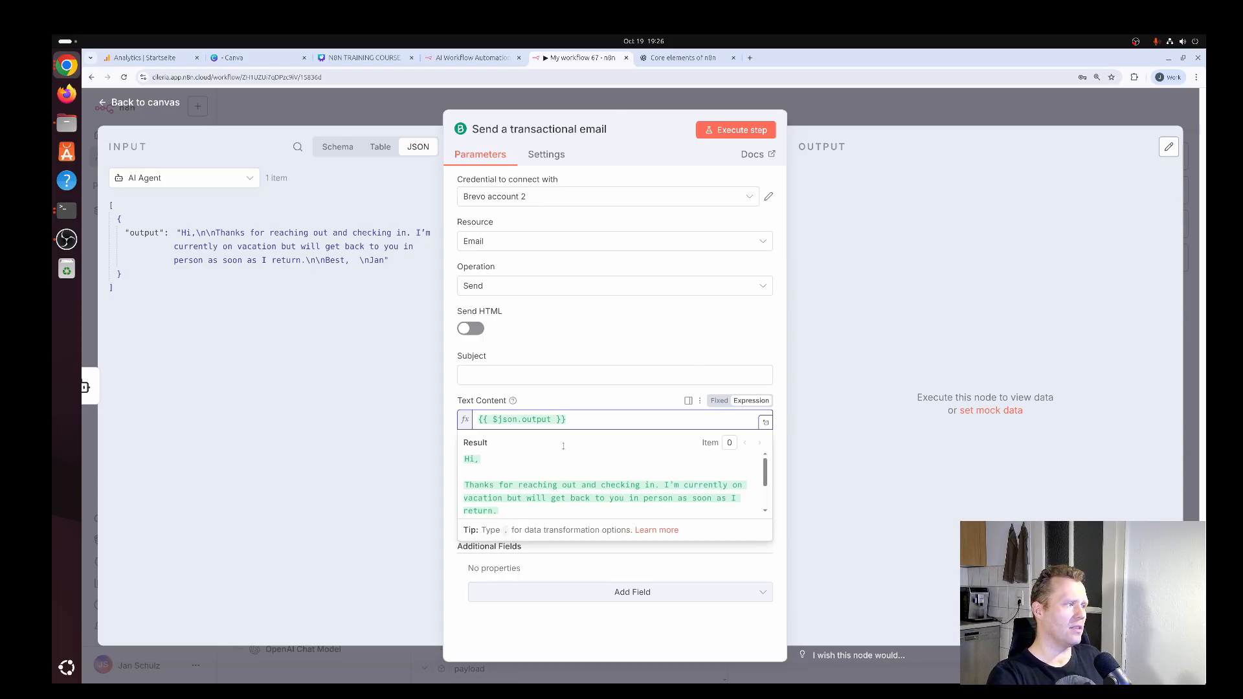
click(540, 314)
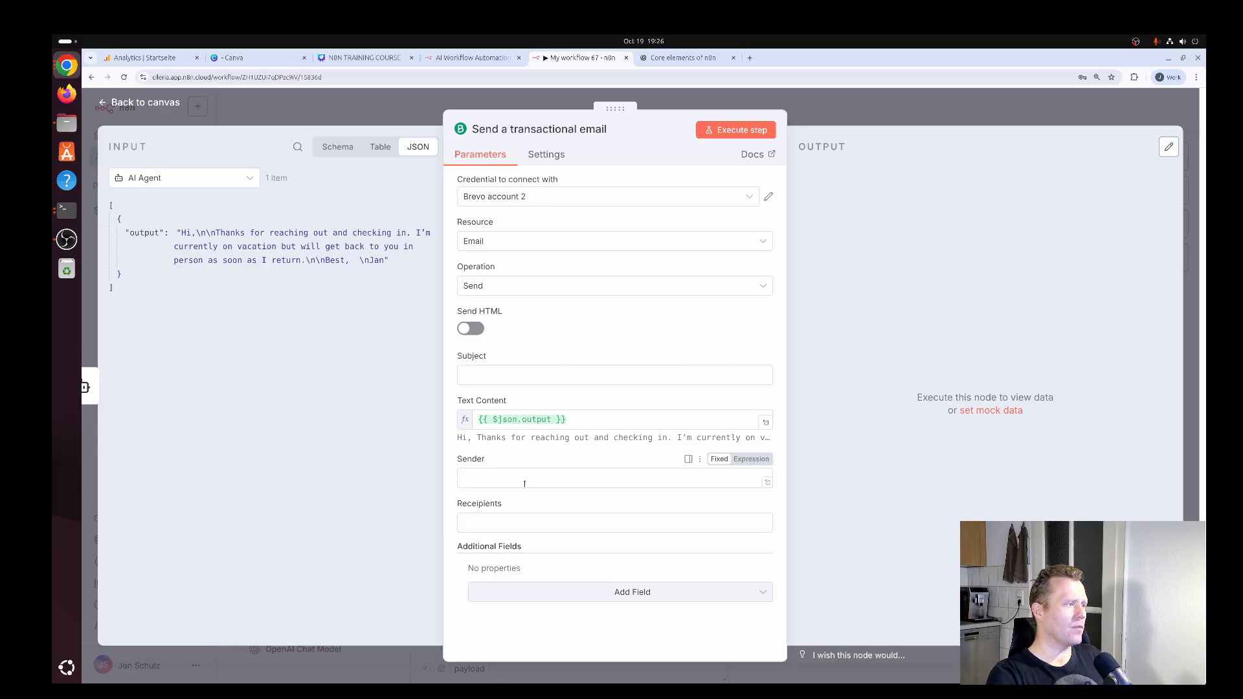
Enter the no-reply e-mail address as the Brevo node's Sender and return to the workflow canvas.
click(594, 482)
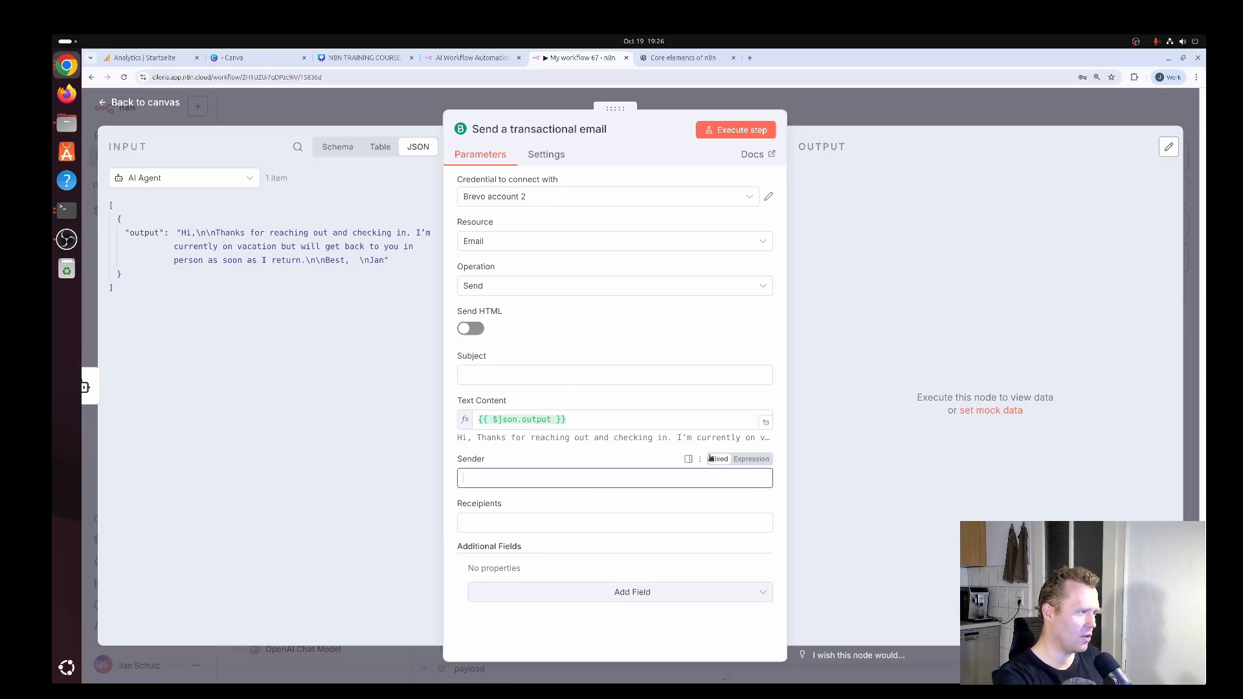
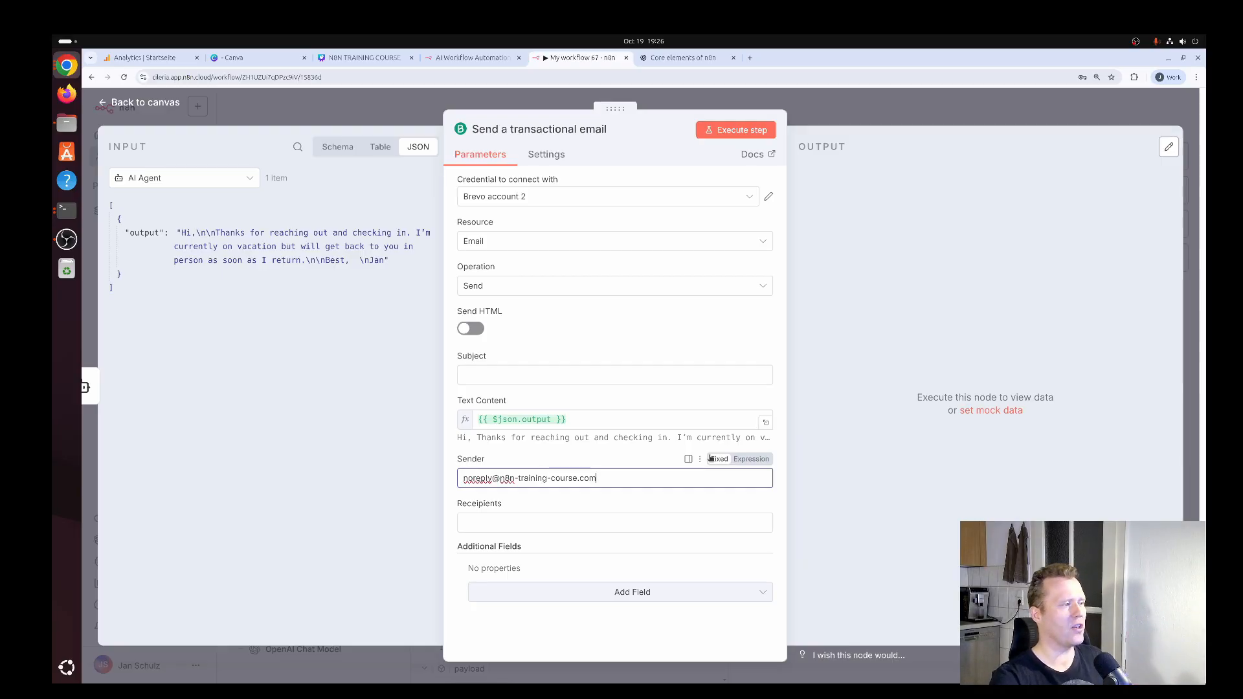
click(548, 527)
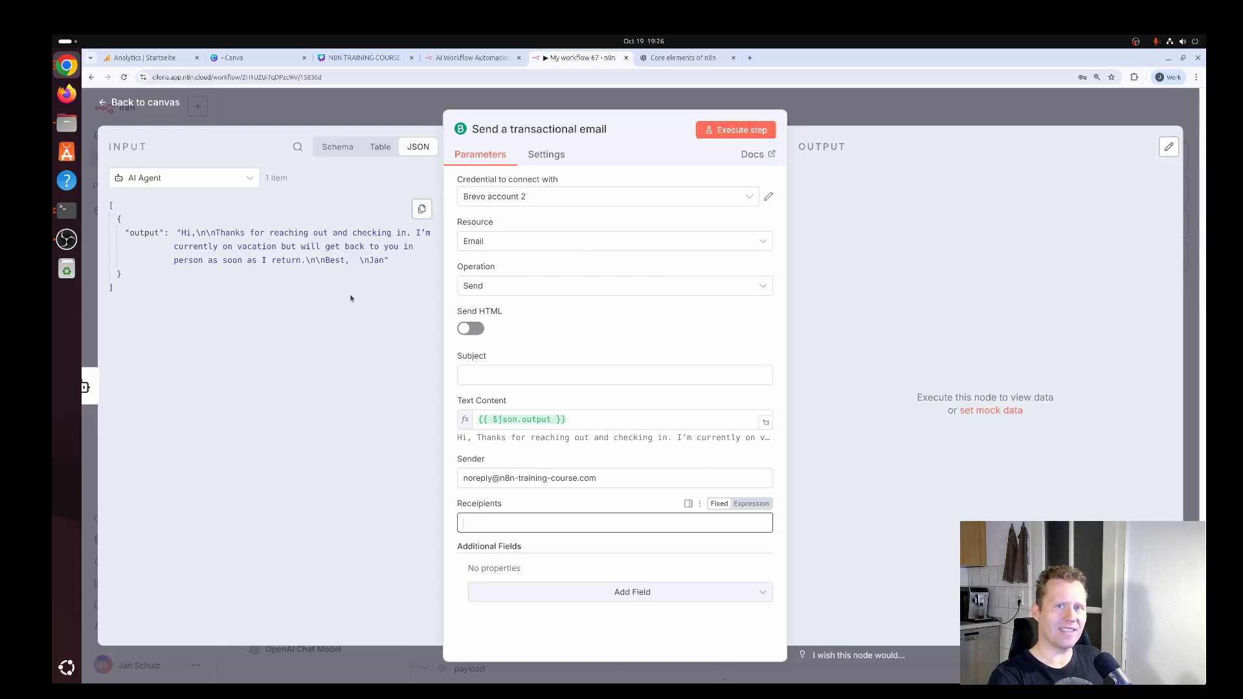
key(Escape)
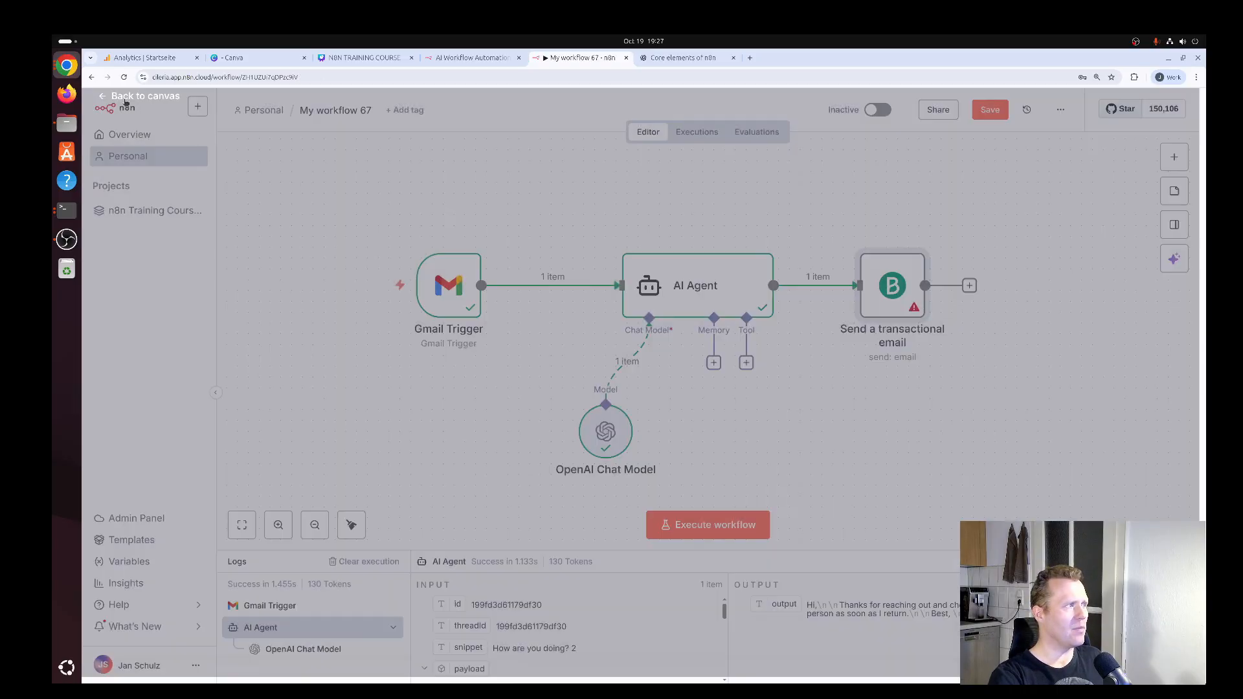
Shift the Gmail Trigger node slightly closer to the AI Agent and place the transactional email node in the same row as the agent.
mouse_move(438, 276)
mouse_down()
mouse_move(429, 180)
mouse_move(448, 298)
mouse_move(456, 263)
mouse_move(460, 277)
mouse_up()
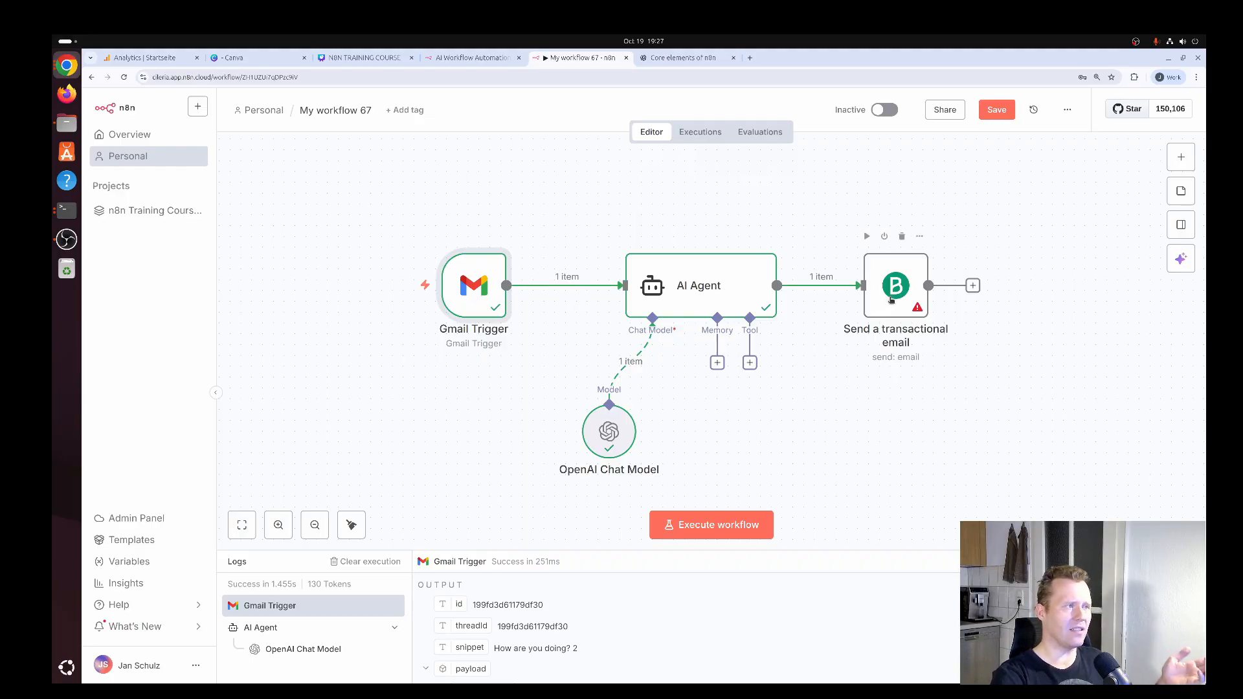
drag(895, 295, 916, 218)
mouse_move(467, 289)
mouse_down()
mouse_move(489, 191)
mouse_move(480, 288)
mouse_up()
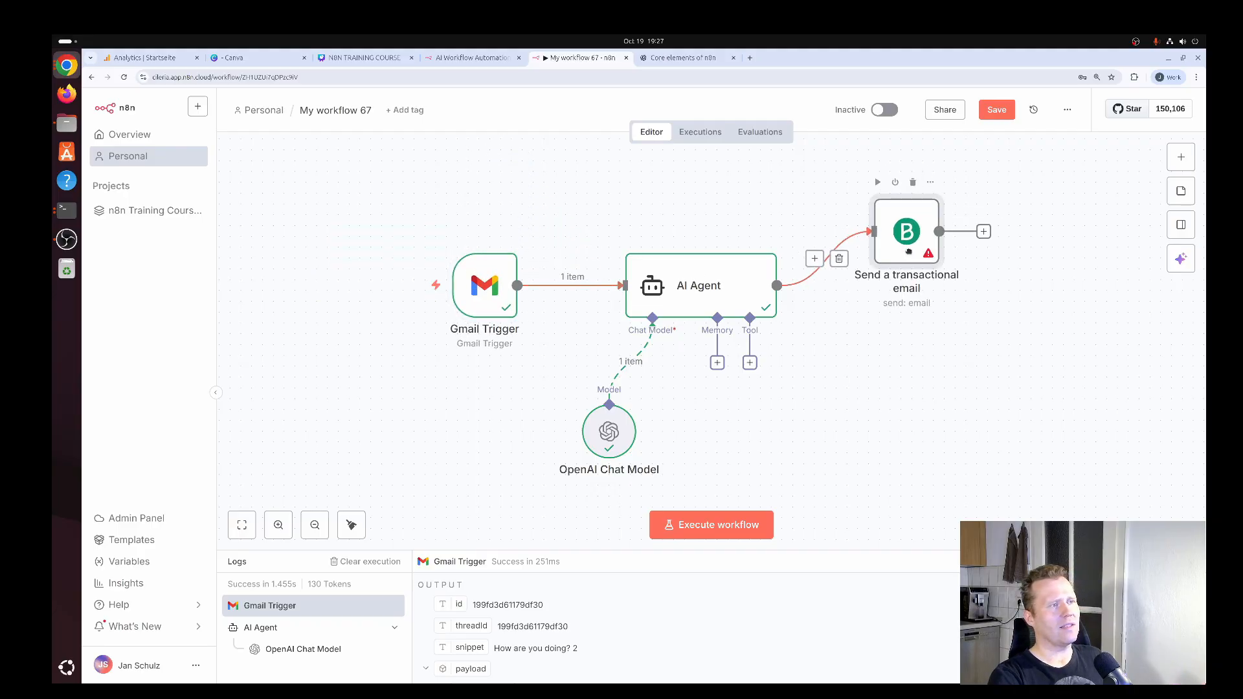
drag(917, 220, 906, 296)
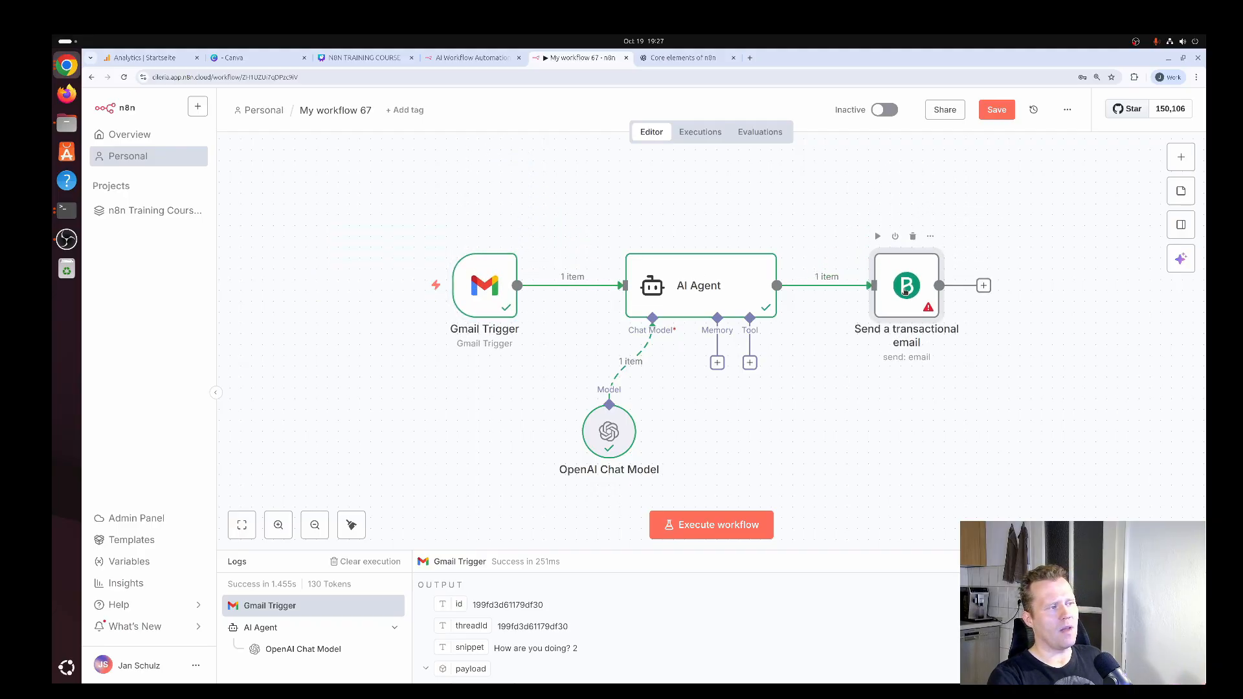
Reopen the transactional email node and start its Receipients value with the expression {{ $node[] }}.
double_click(905, 287)
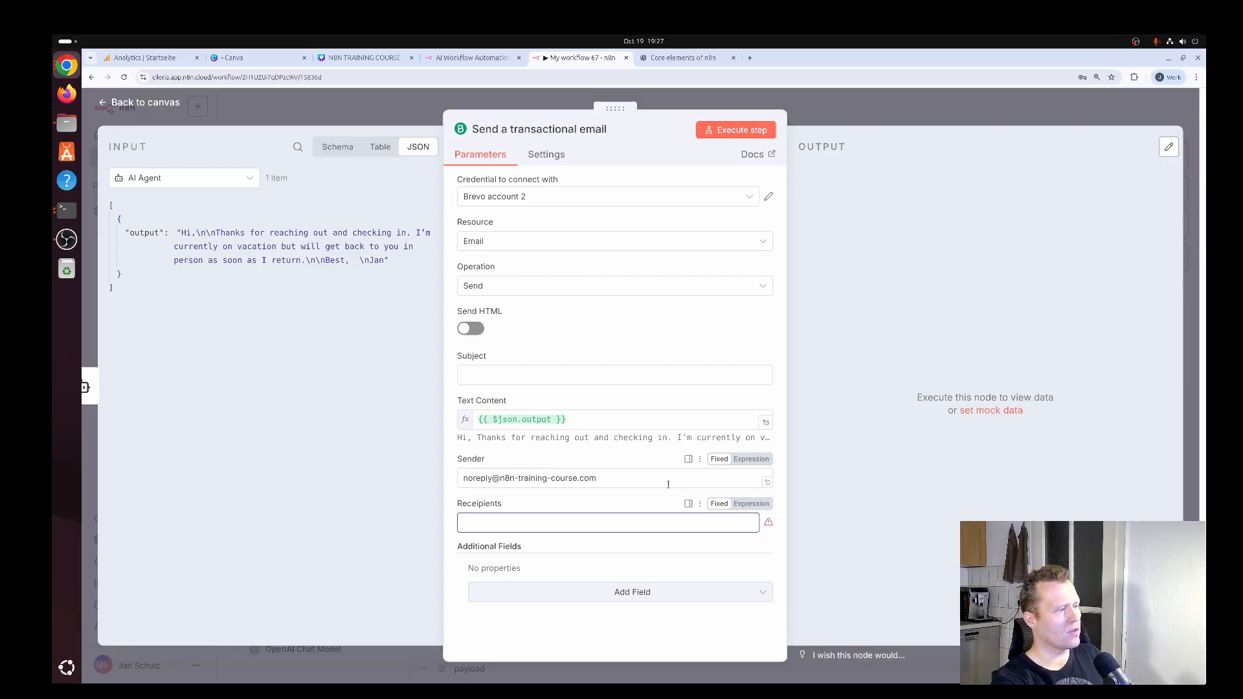
text({{ $n)
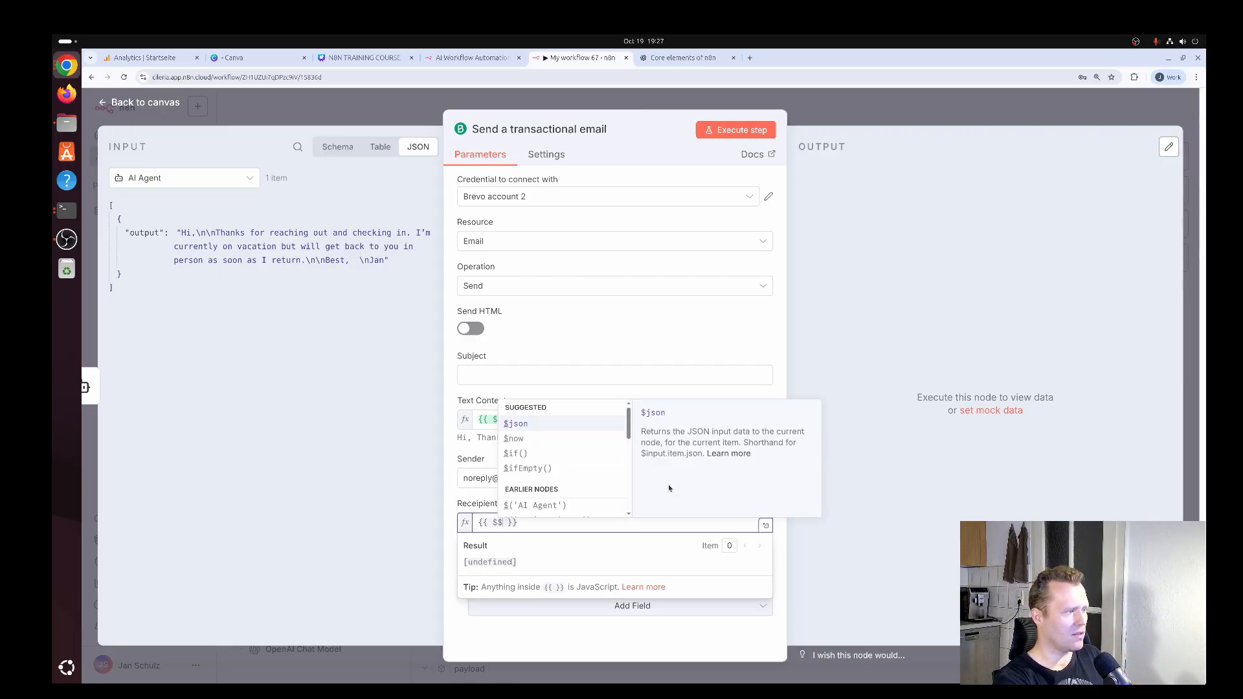
text(ode.)
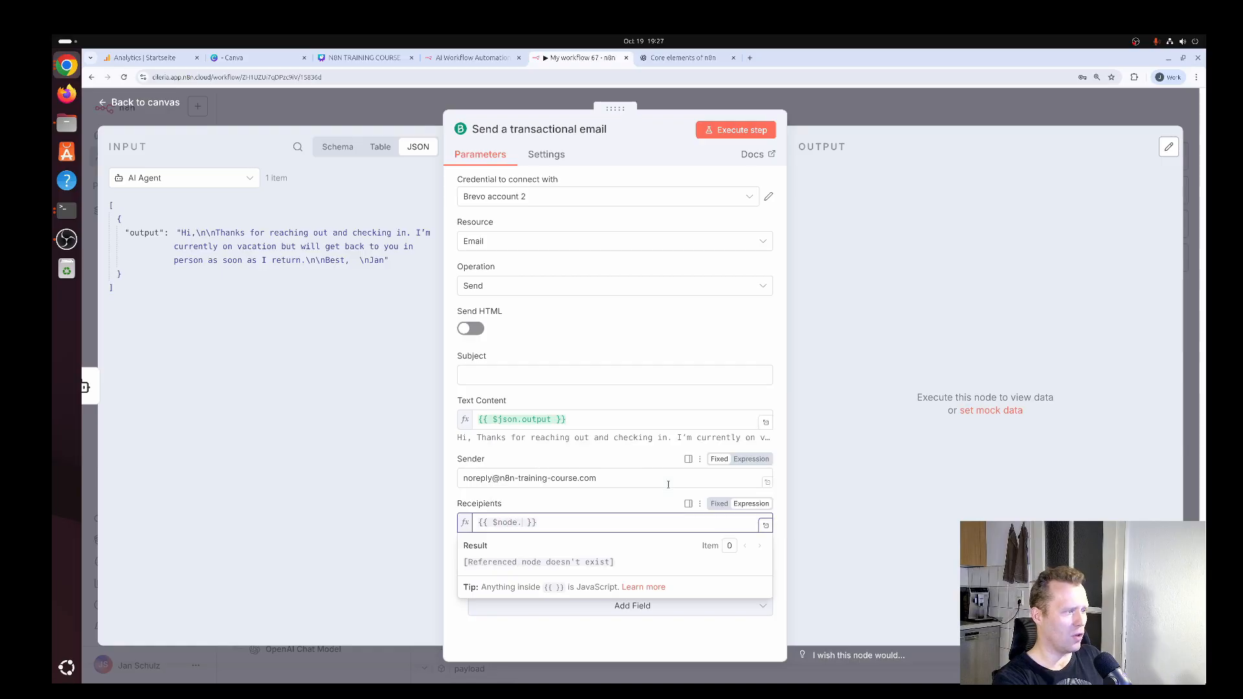
key(BackSpace)
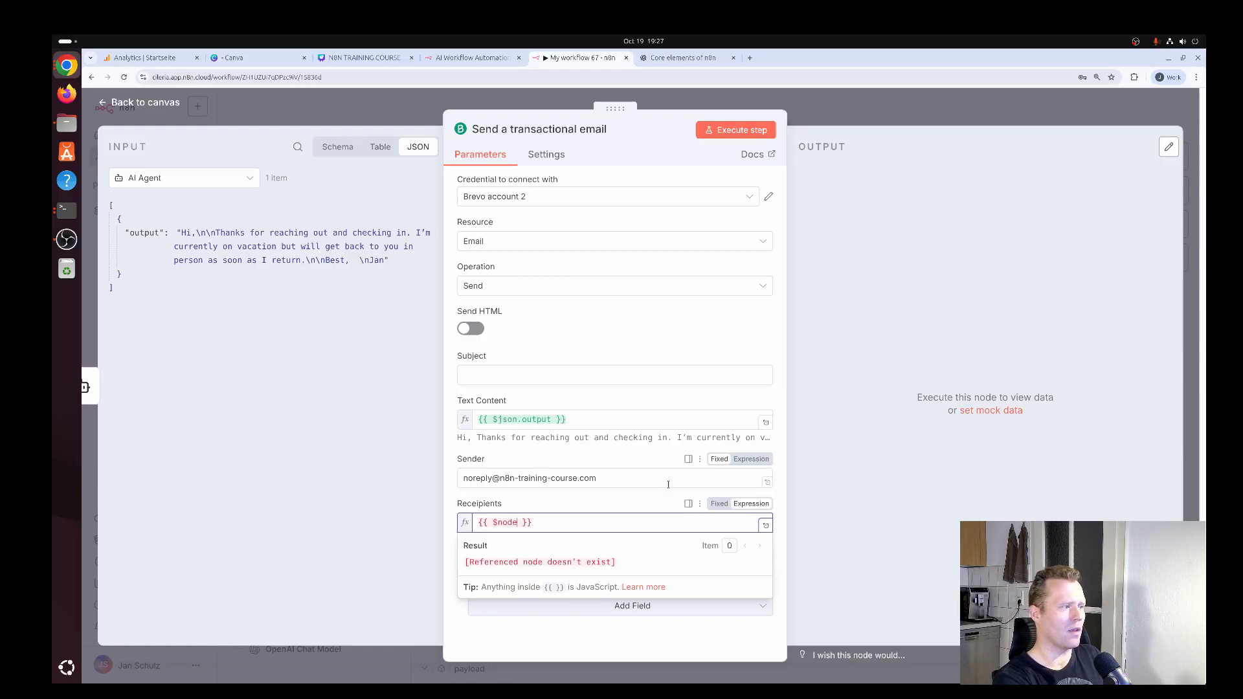
text([)
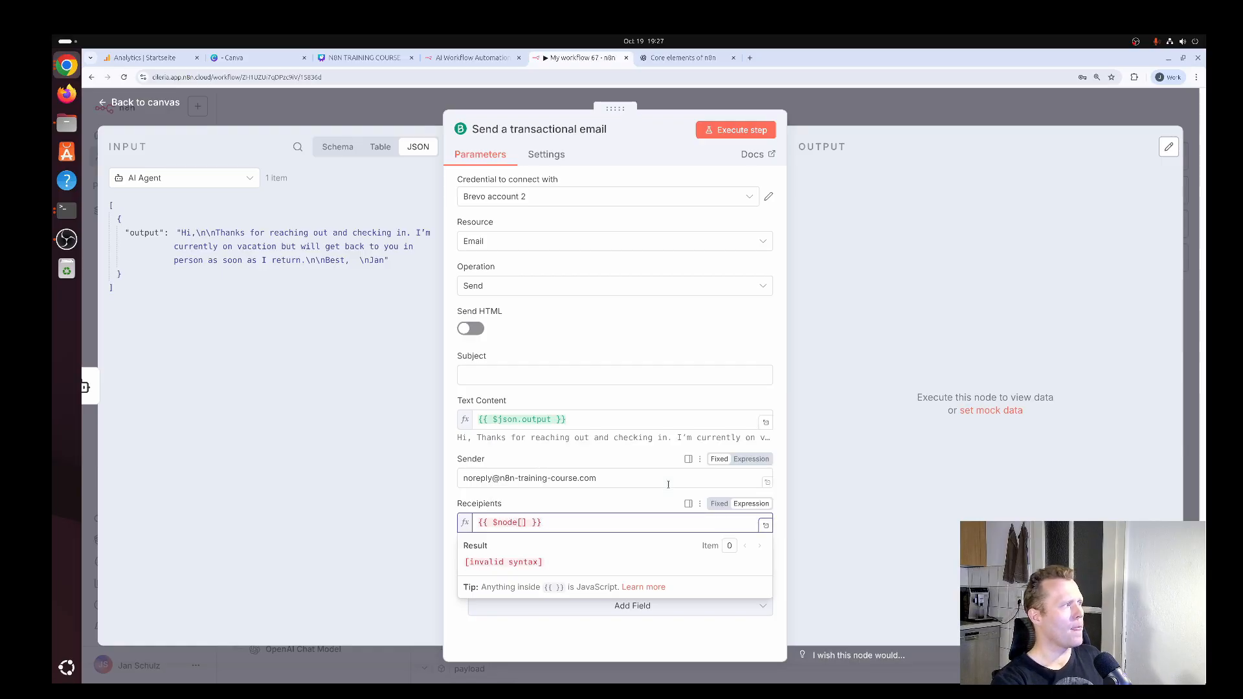
Copy the node name "Gmail Trigger" from the trigger's settings and return to the workflow canvas.
click(157, 103)
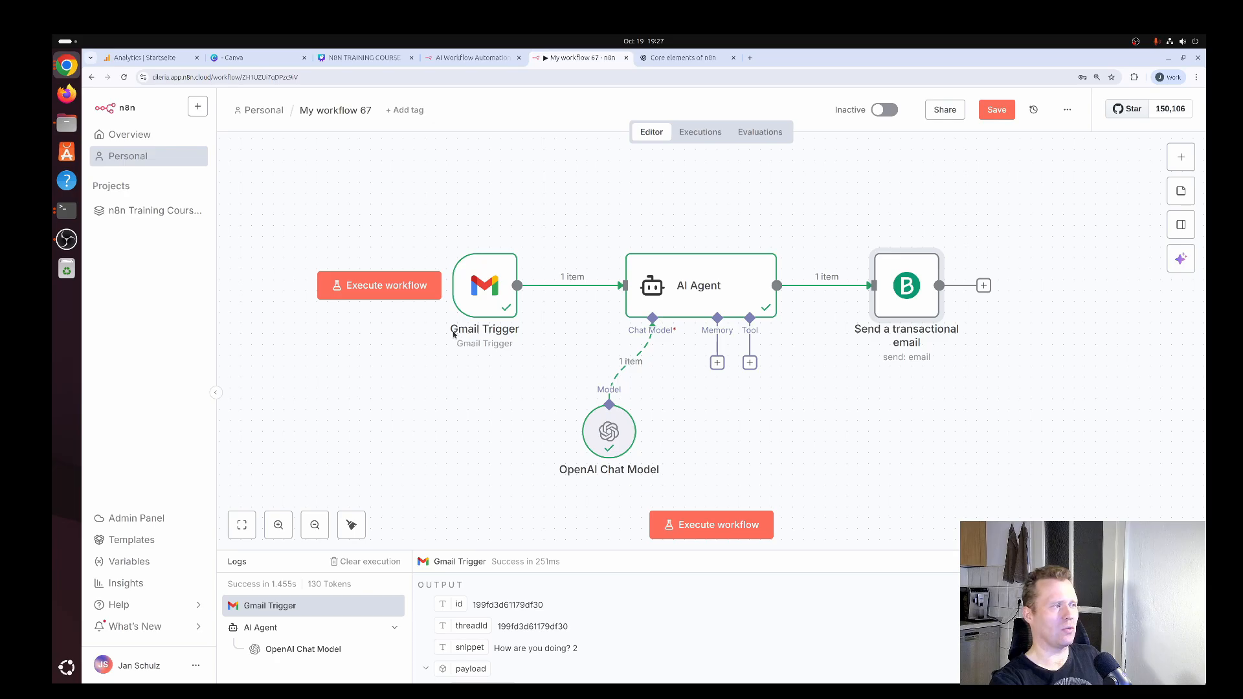
double_click(482, 286)
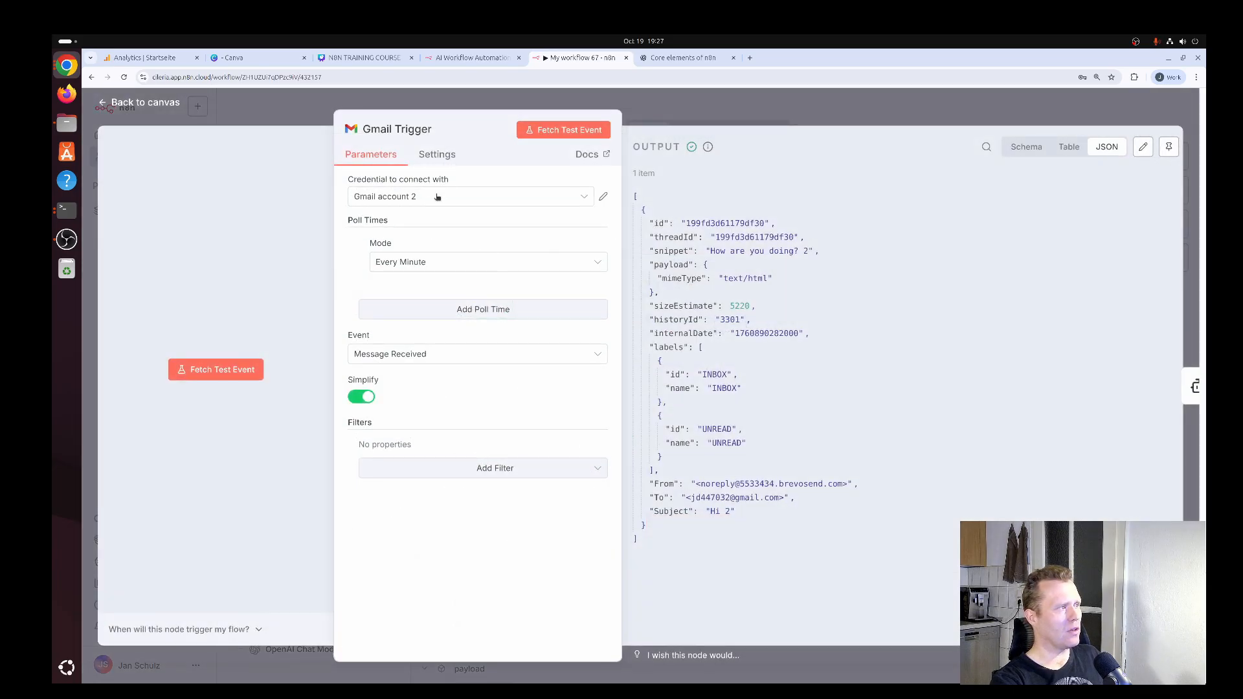
click(422, 132)
key(ctrl+c)
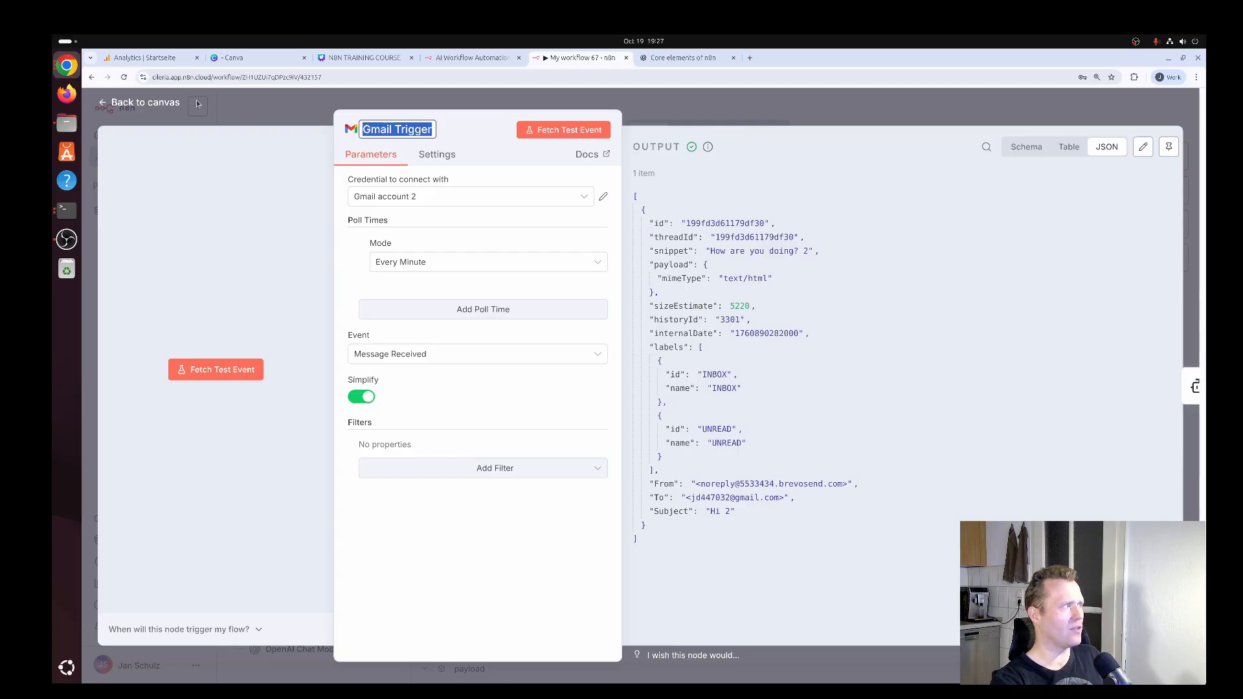
click(175, 104)
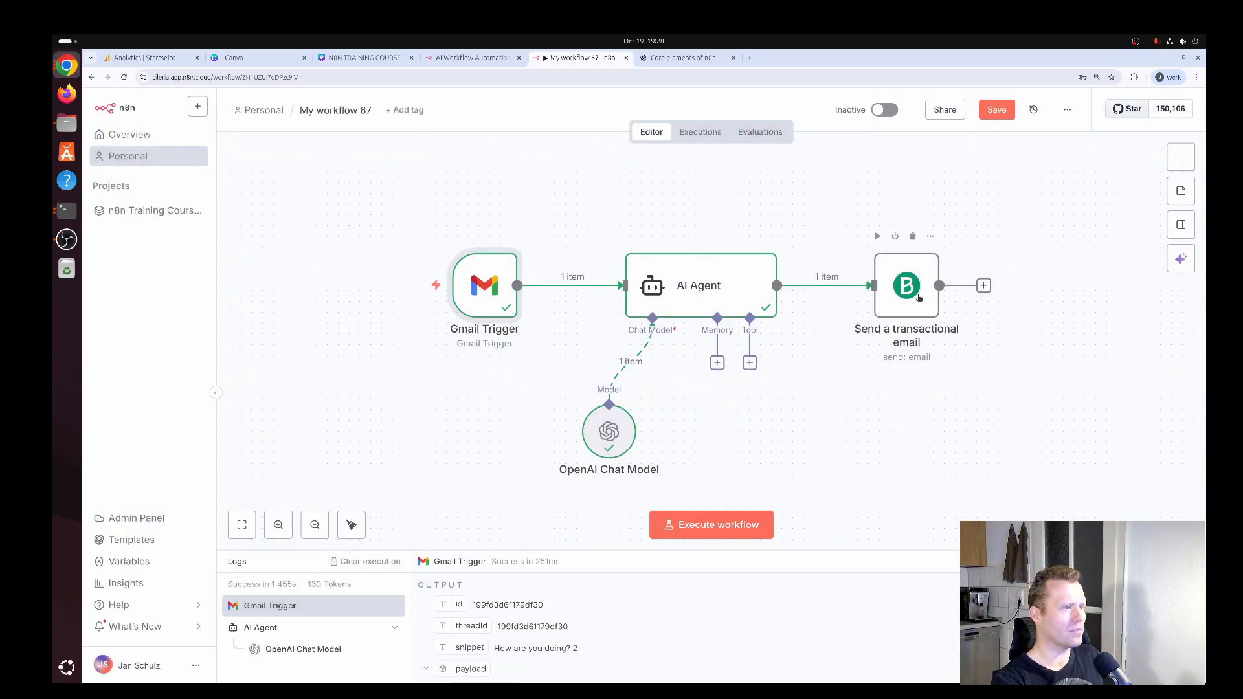
In the transactional email node, complete the Receipients expression as {{ $node['Gmail Trigger'].data.From }}.
double_click(912, 285)
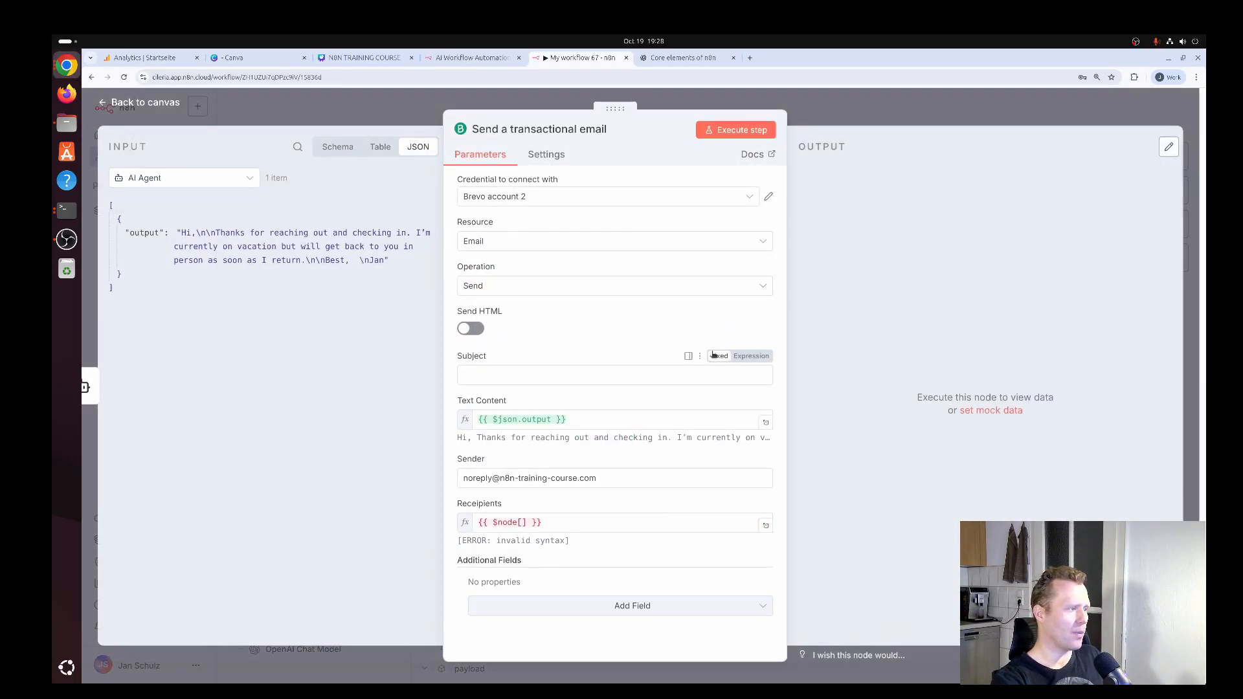
click(522, 521)
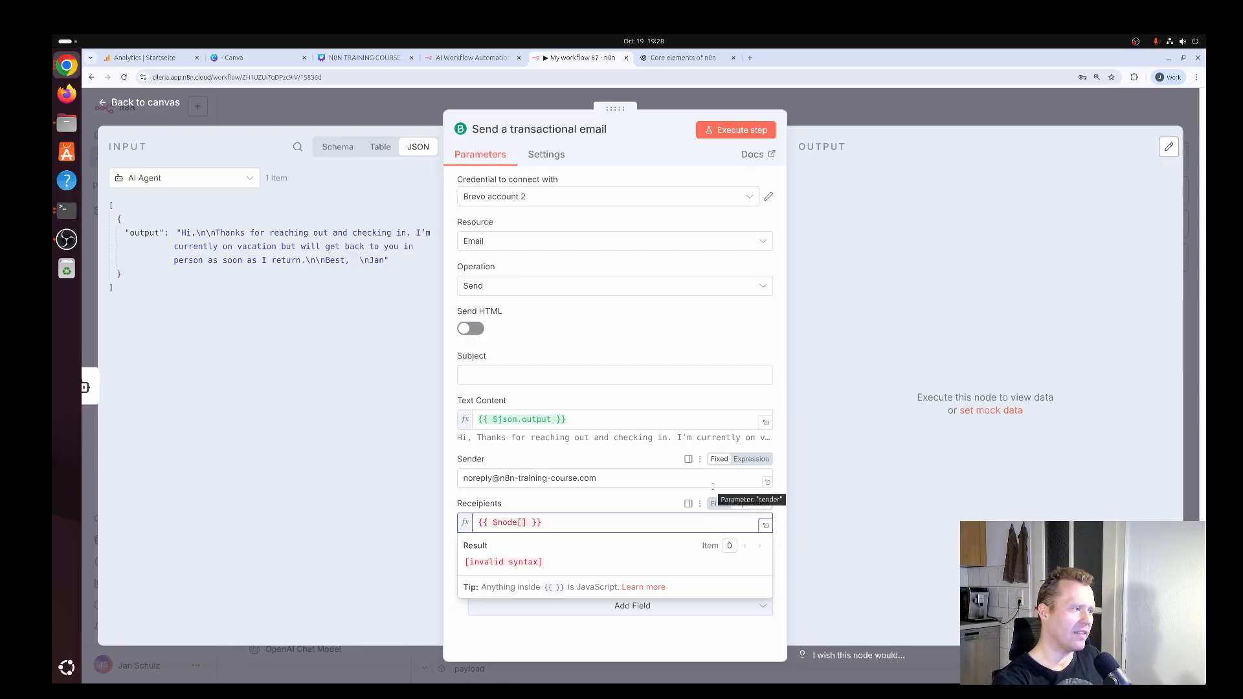
text(')
key(ctrl+v)
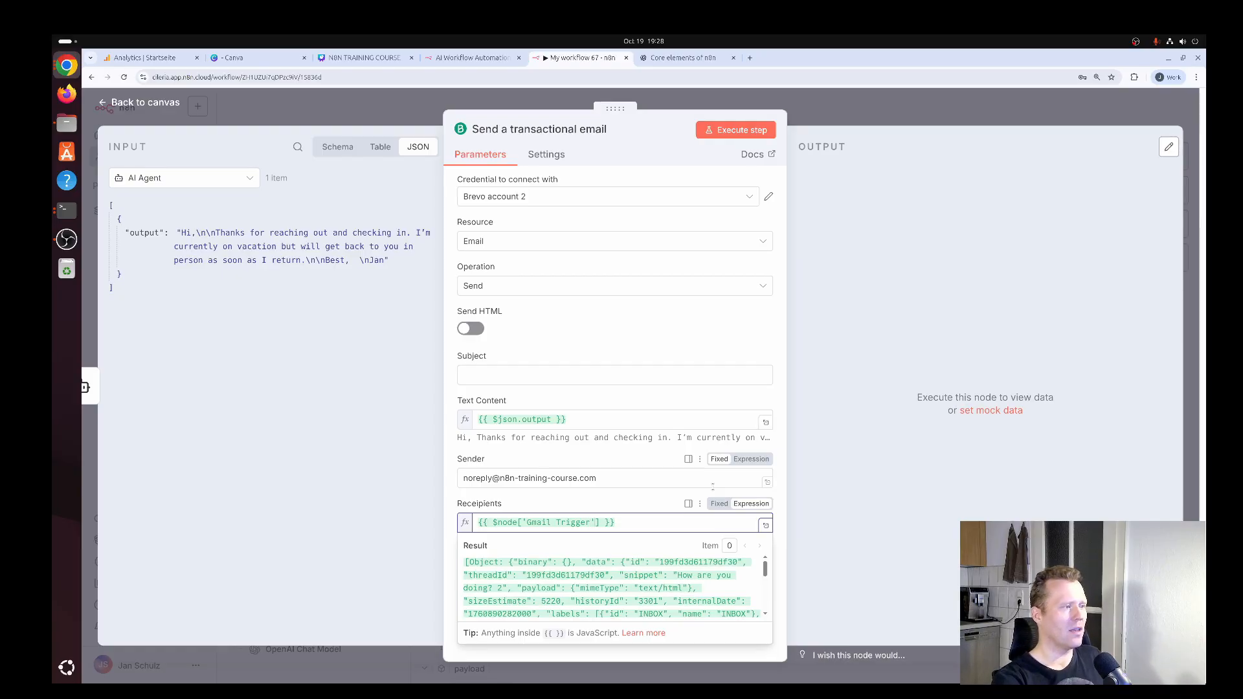
key(Right)
key(Right)
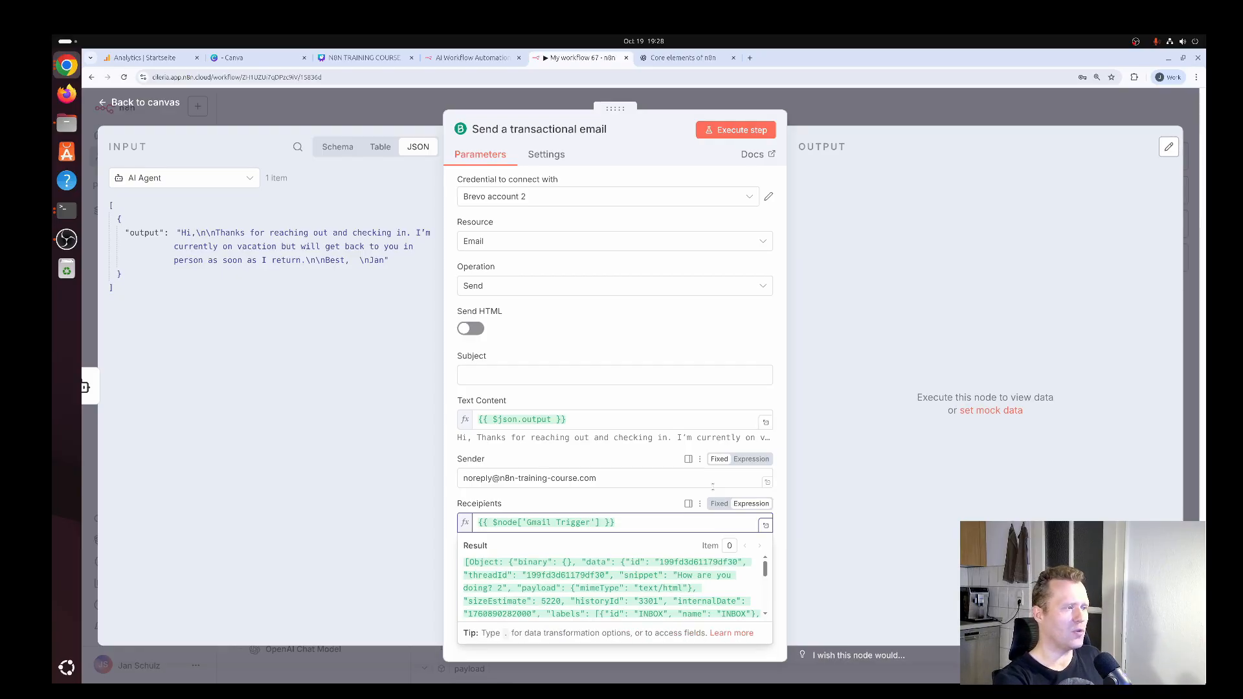
text(.data)
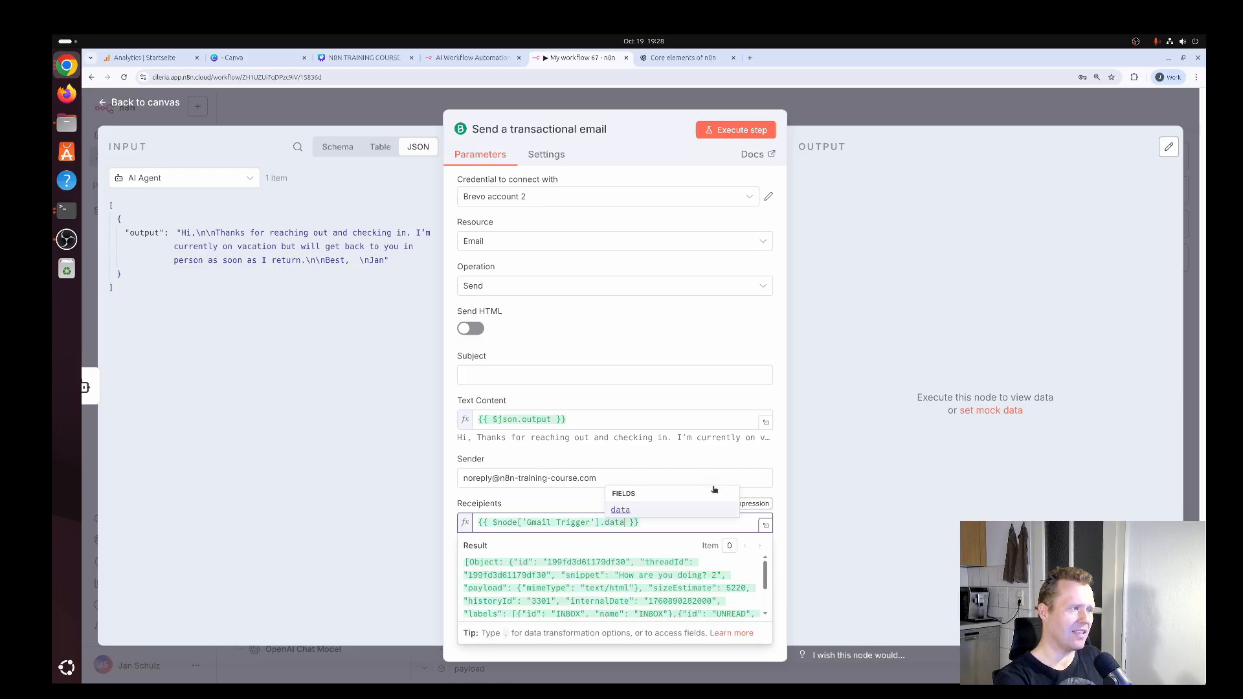
text(.)
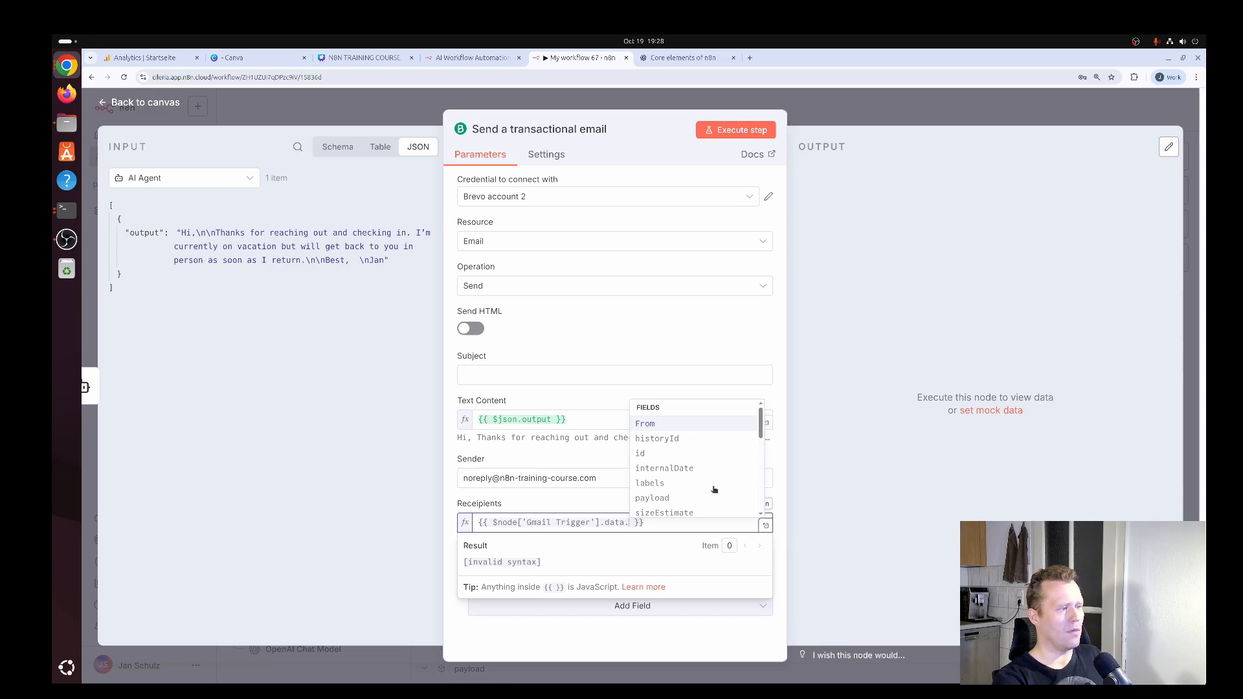
key(Return)
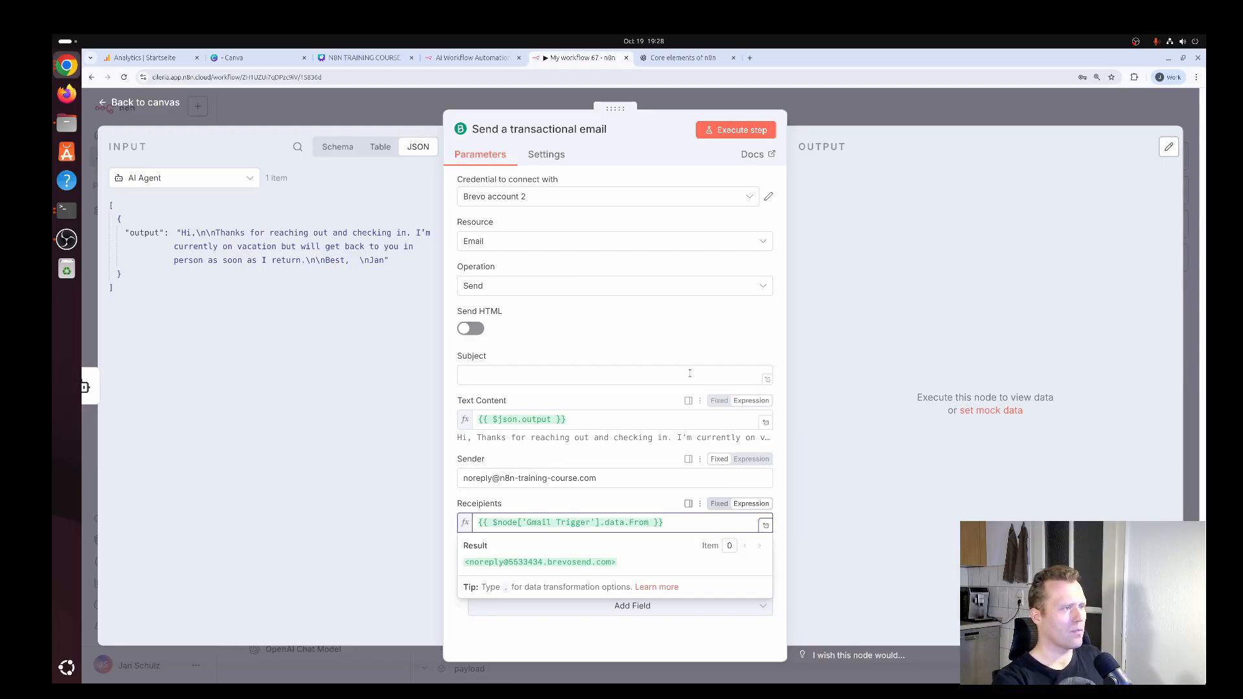
click(687, 302)
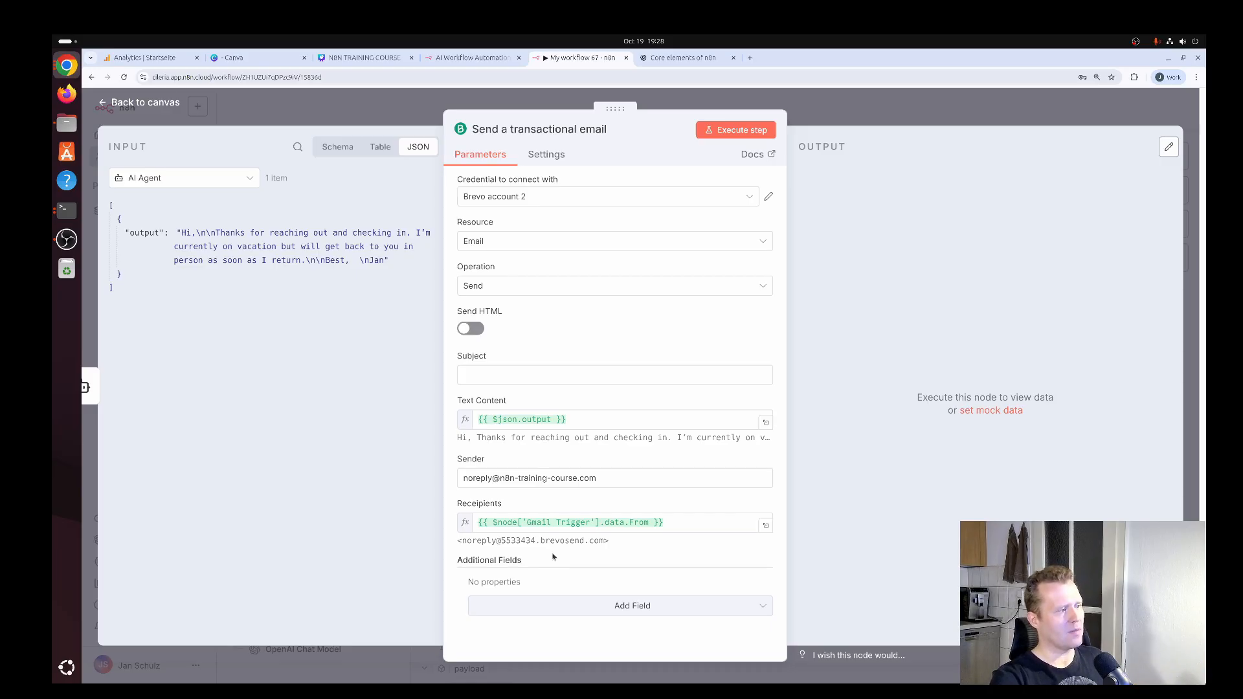
Set the email's Subject to RE: {{ $node['Gmail Trigger'].data.Subject }}.
click(537, 379)
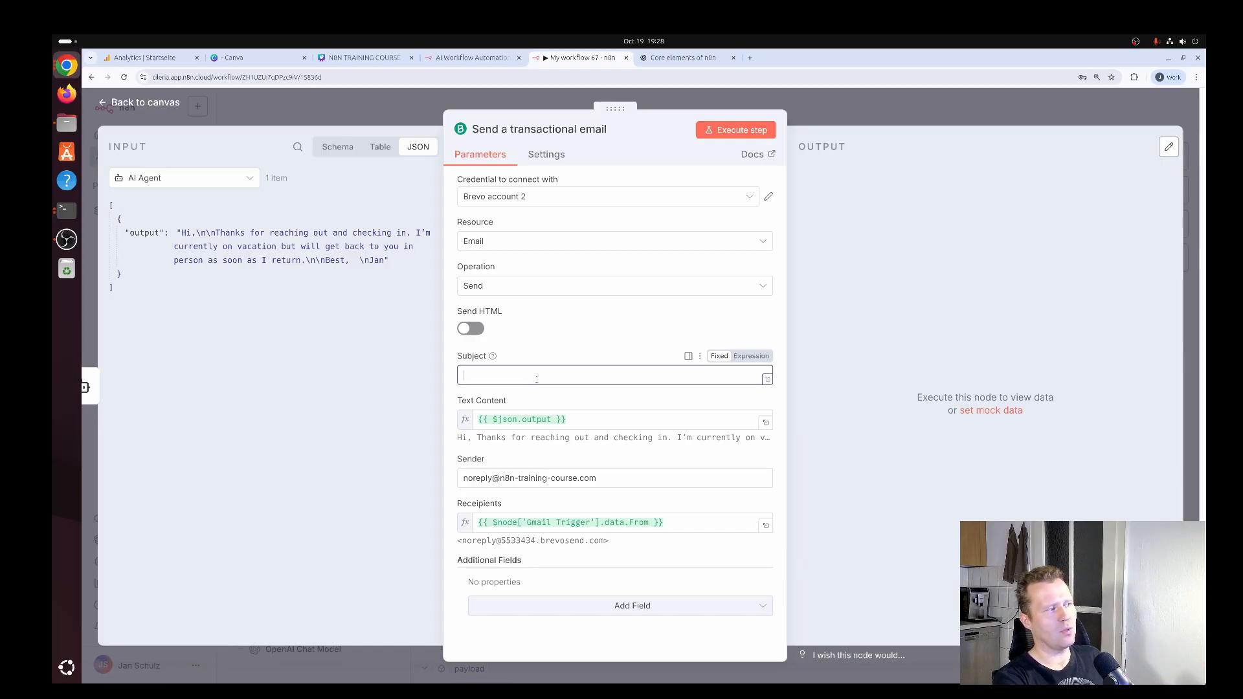
text(RE)
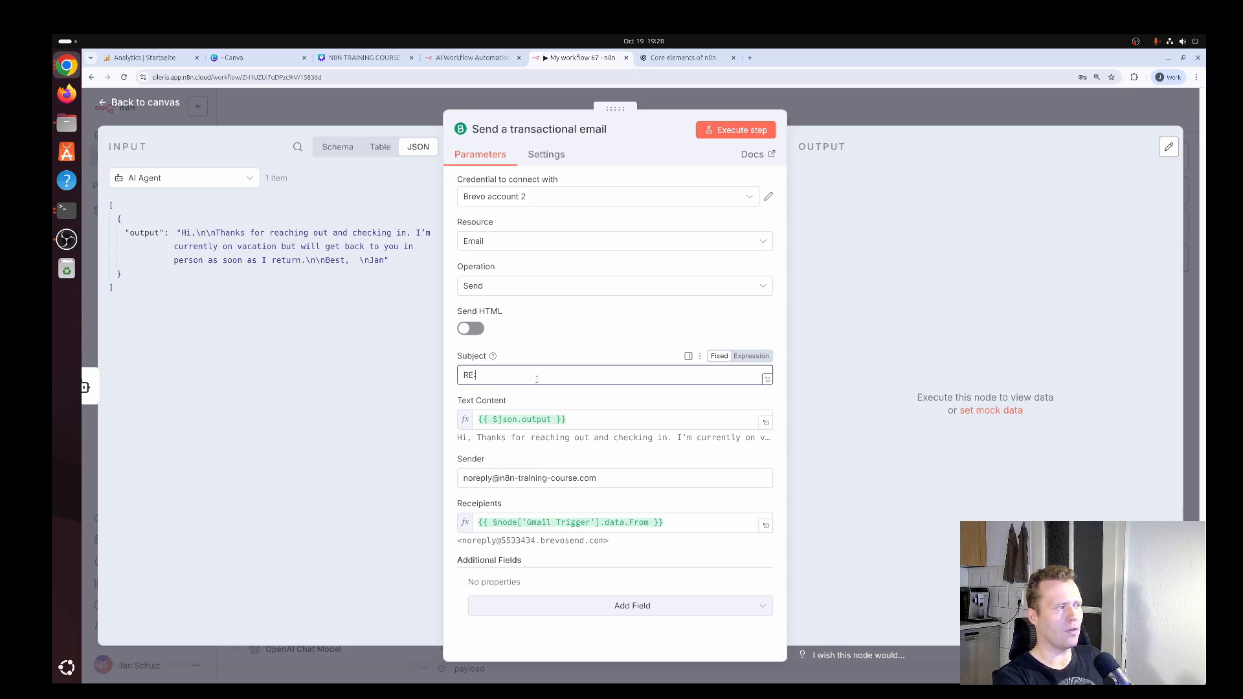
text(: )
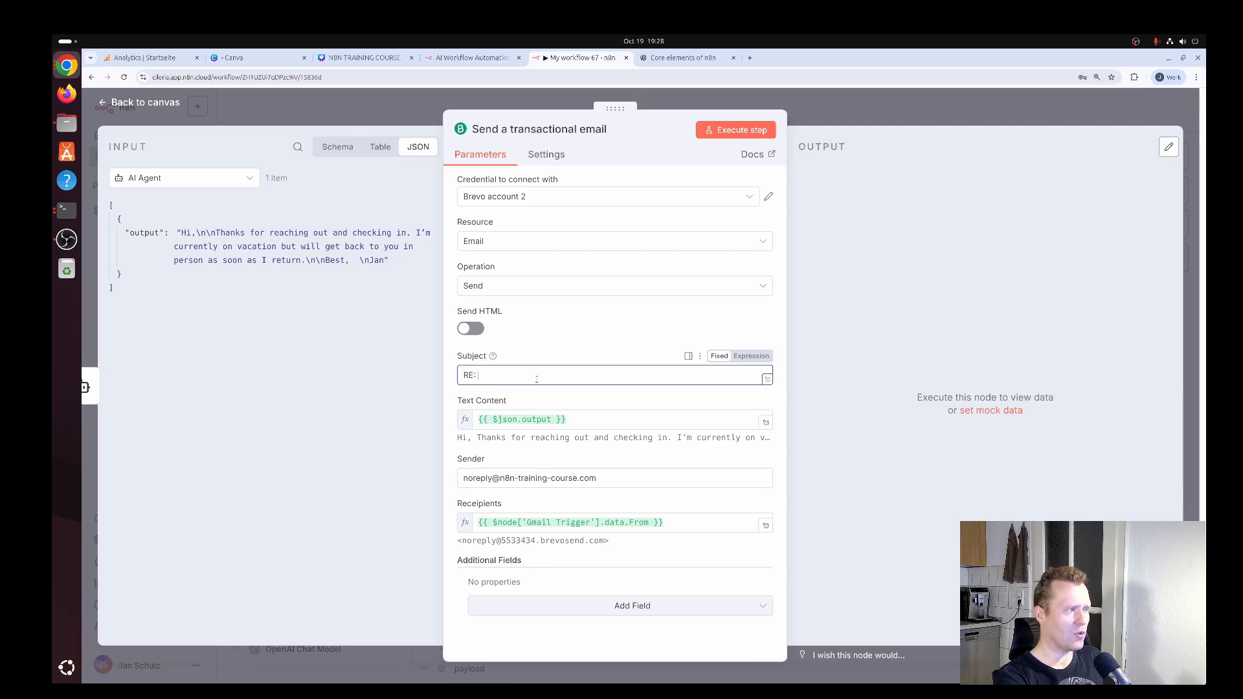
text({{ )
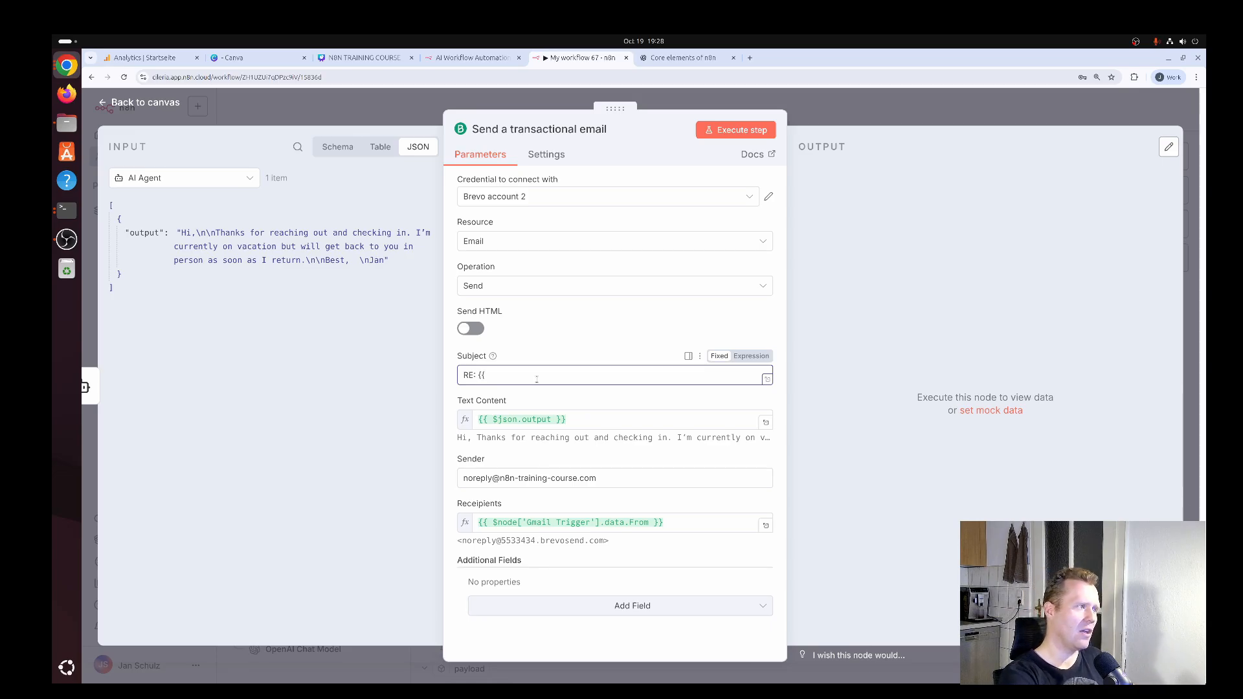
text($)
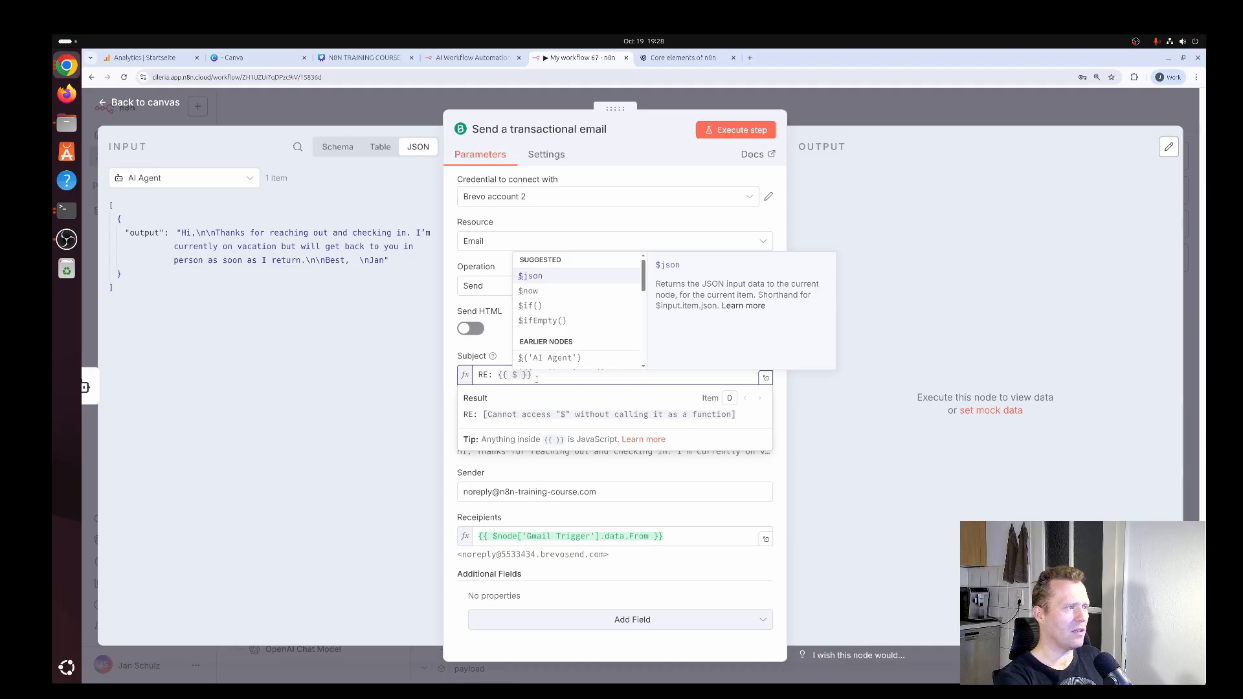
text(node)
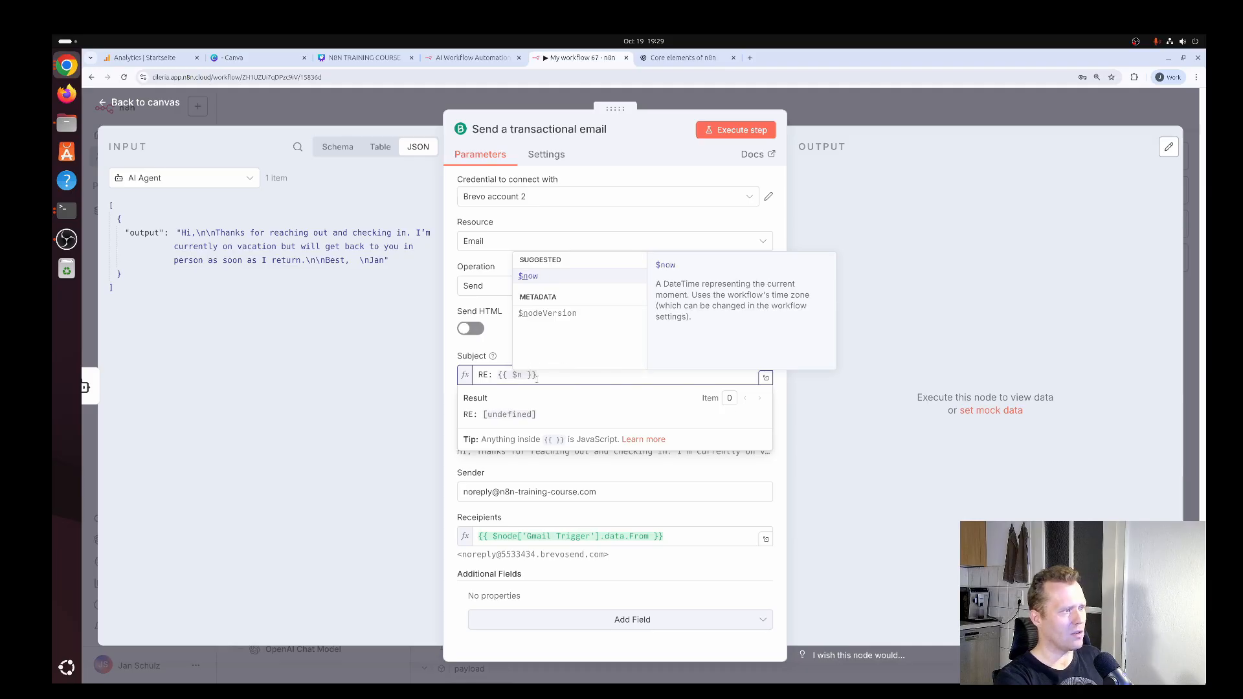
text(['Gmail Trigger)
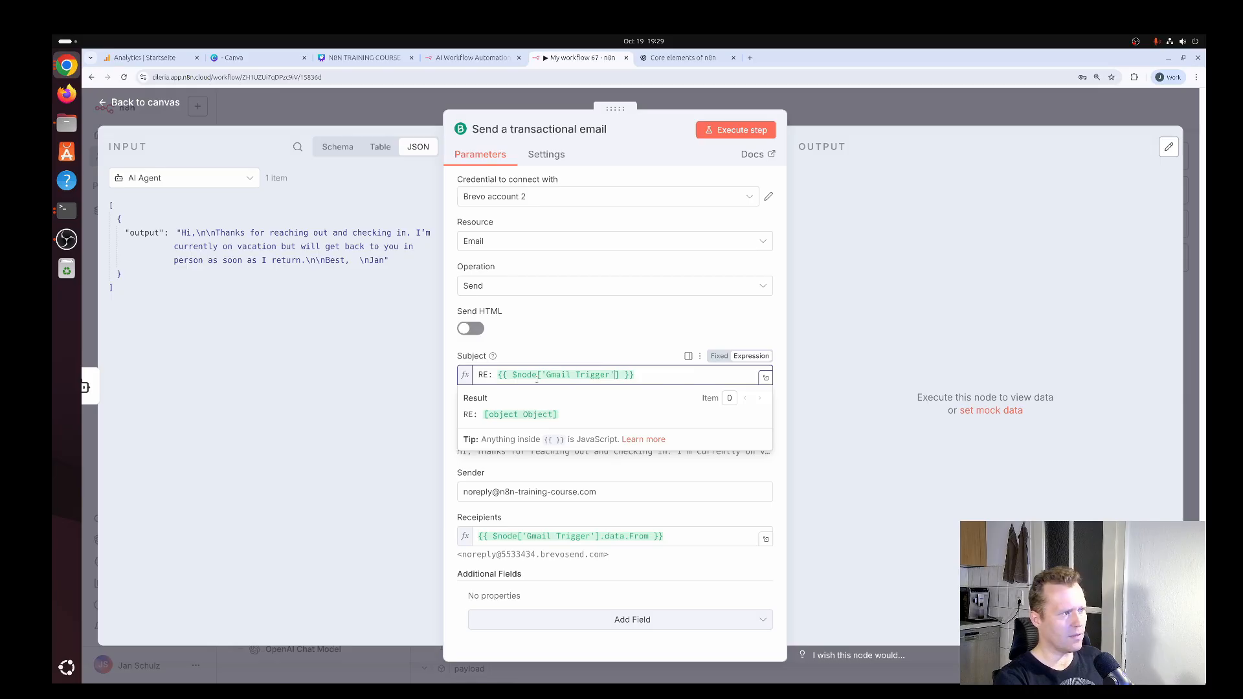
key(Right)
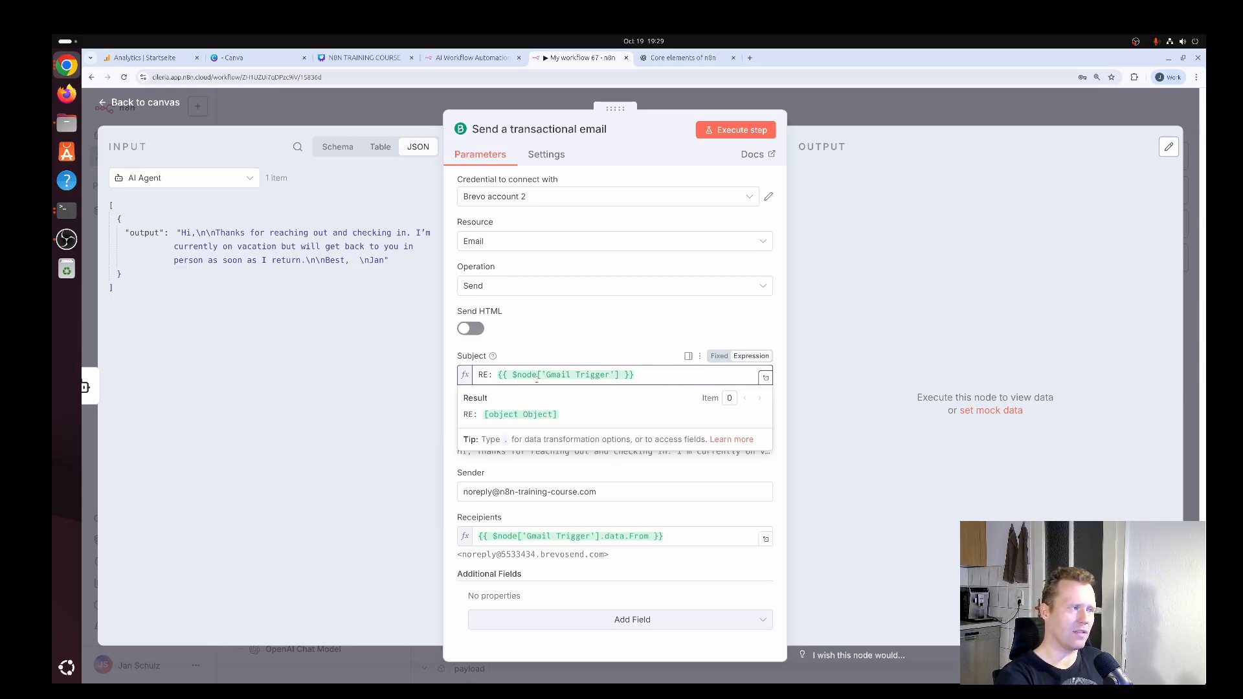
text(.data.)
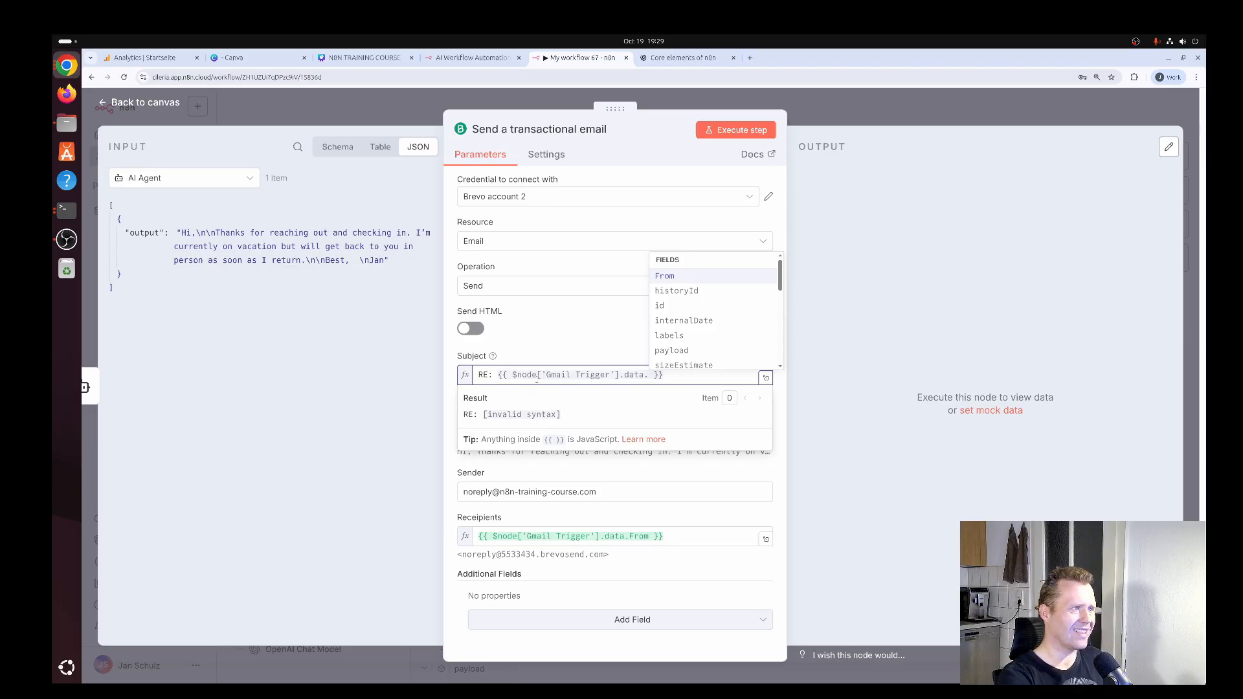
text(s)
key(Down)
key(Down)
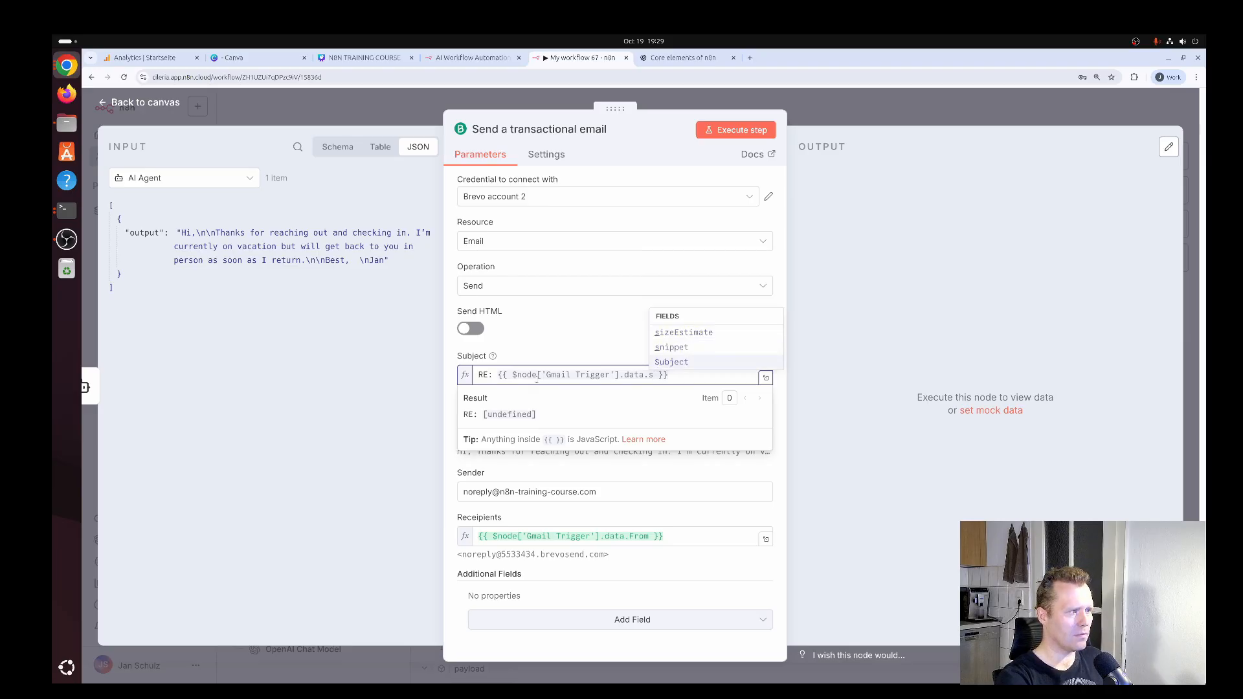
key(Return)
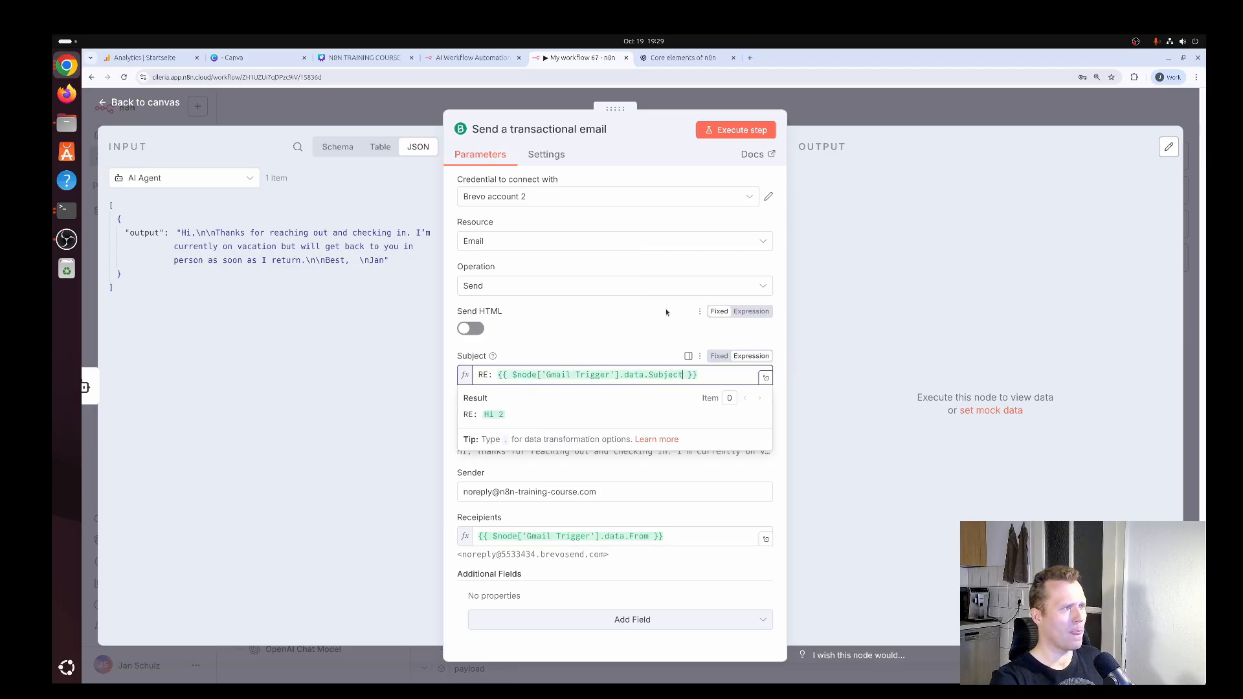
click(662, 308)
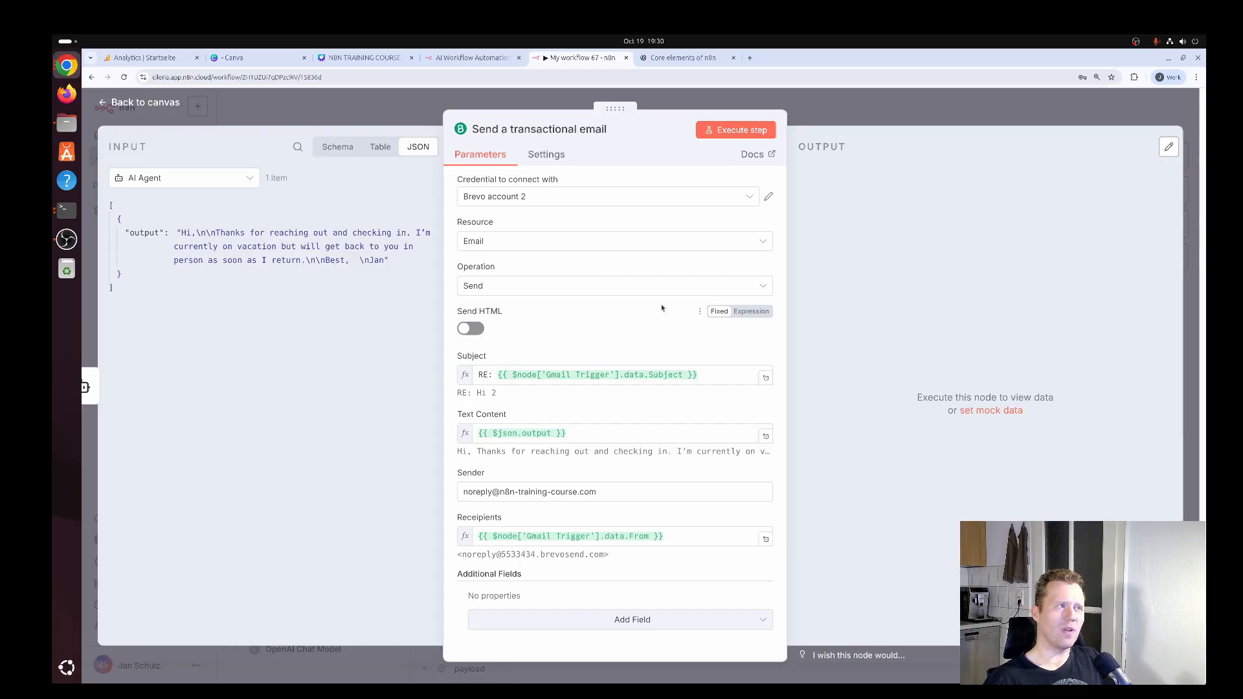
Execute the transactional email step on its own and check the returned messageId and the resolved recipient address.
click(751, 132)
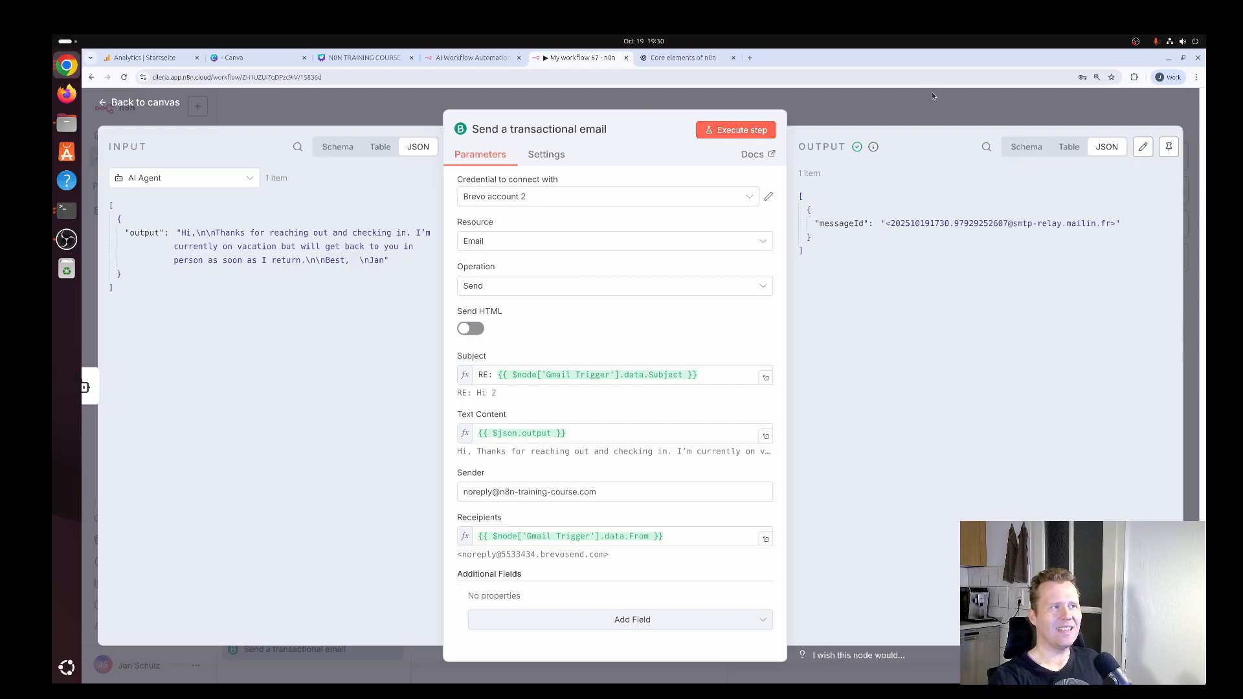
drag(815, 224, 872, 222)
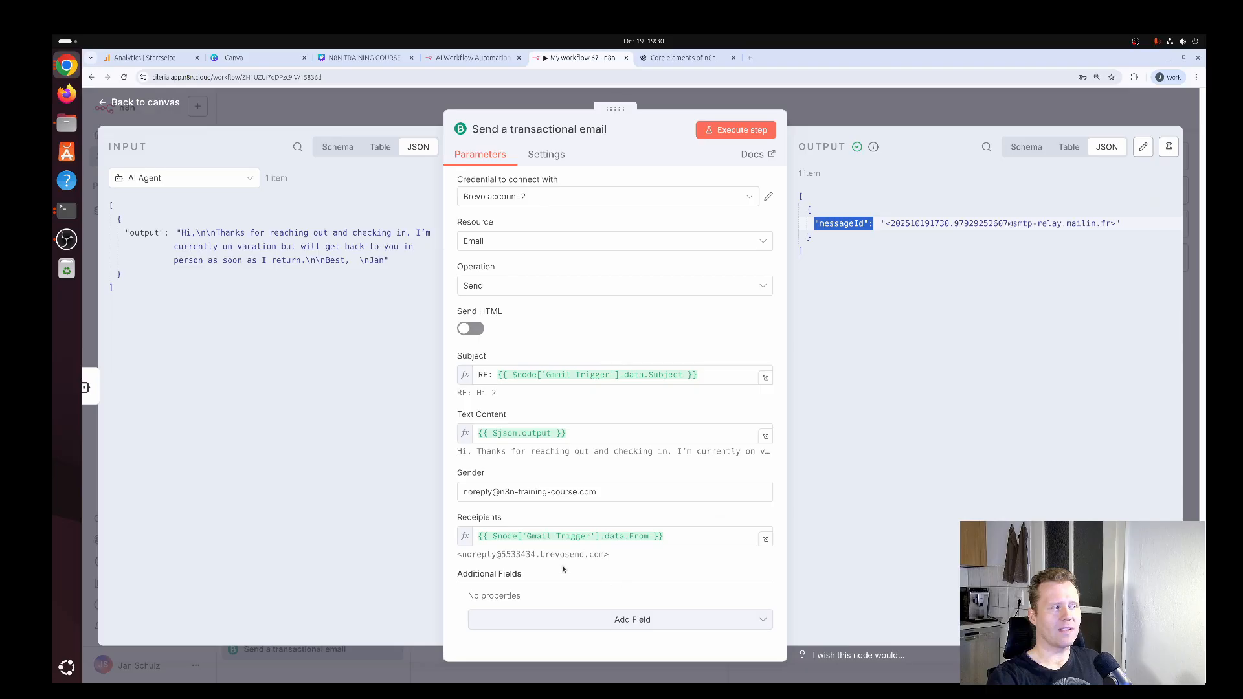
drag(463, 555, 604, 552)
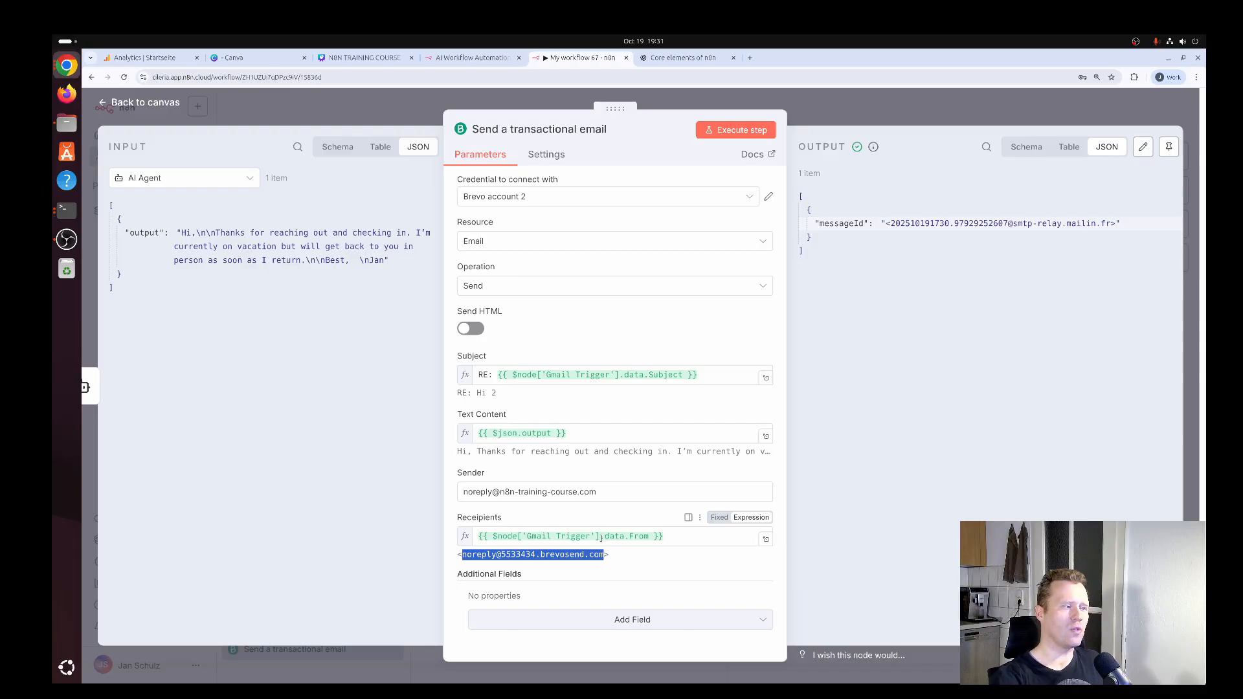
Switch to the Gmail inbox to check the incoming test message about n8n, and return to the n8n workflow.
key(super)
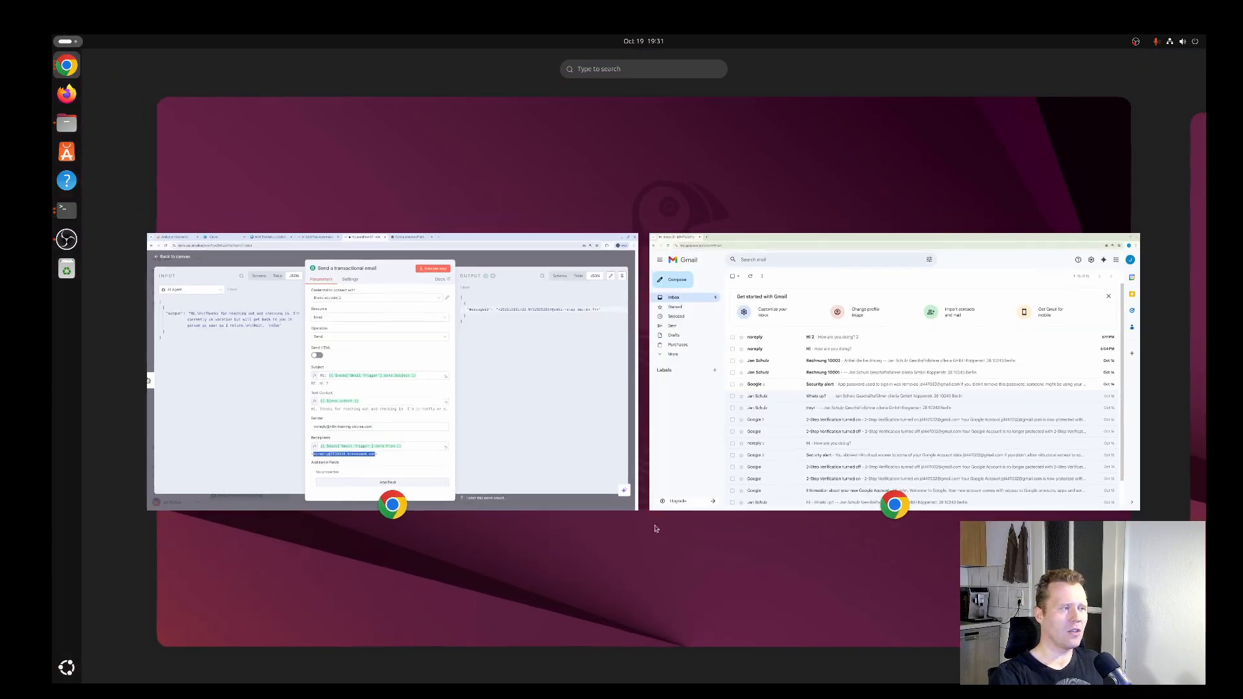
click(842, 363)
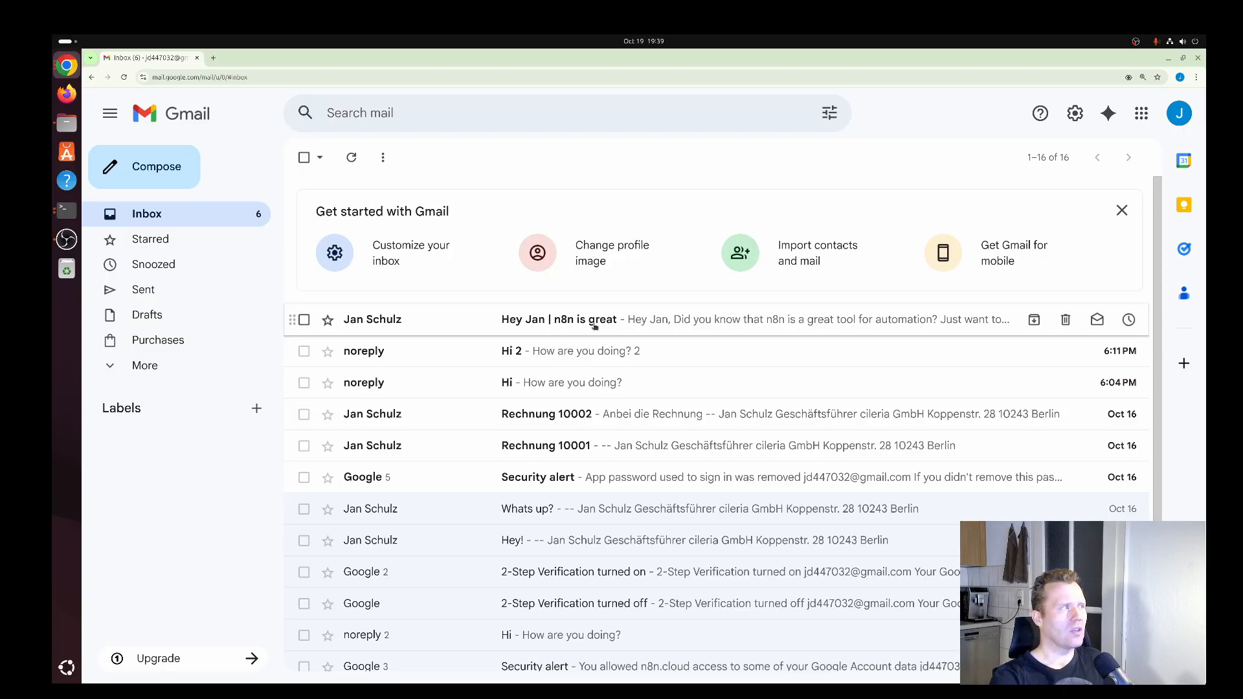
key(super)
click(588, 358)
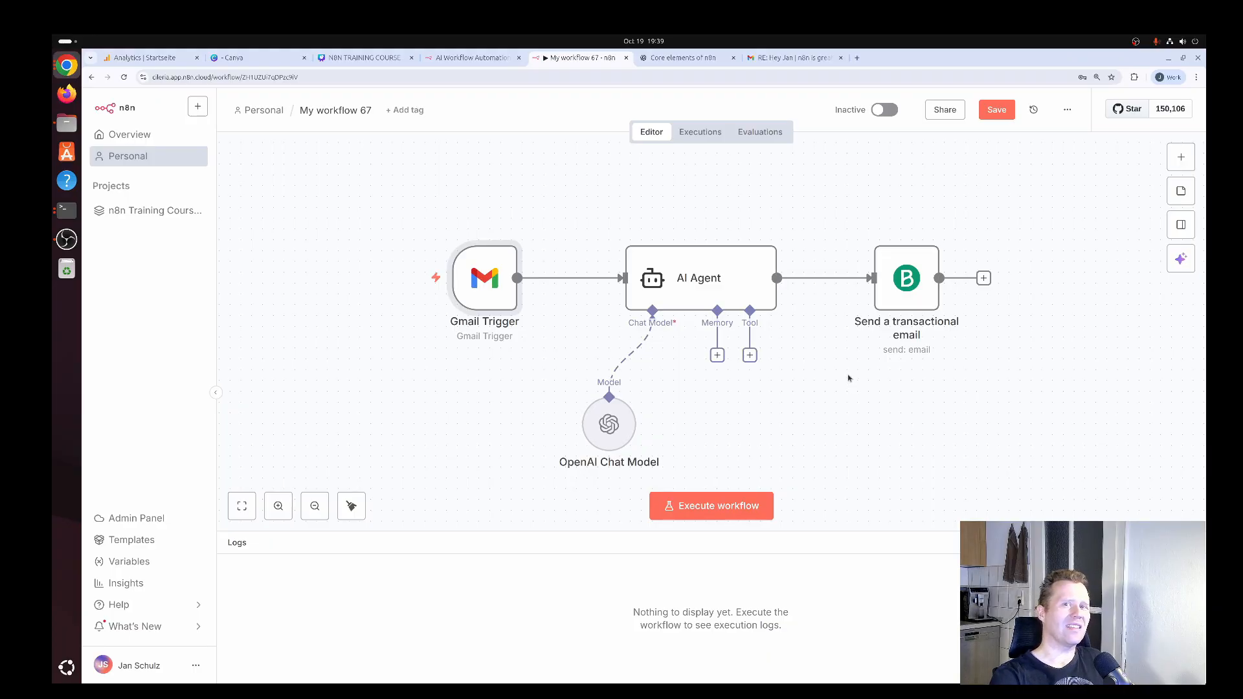
Execute the entire workflow and enlarge the logs area to show more of the Gmail Trigger output.
click(724, 507)
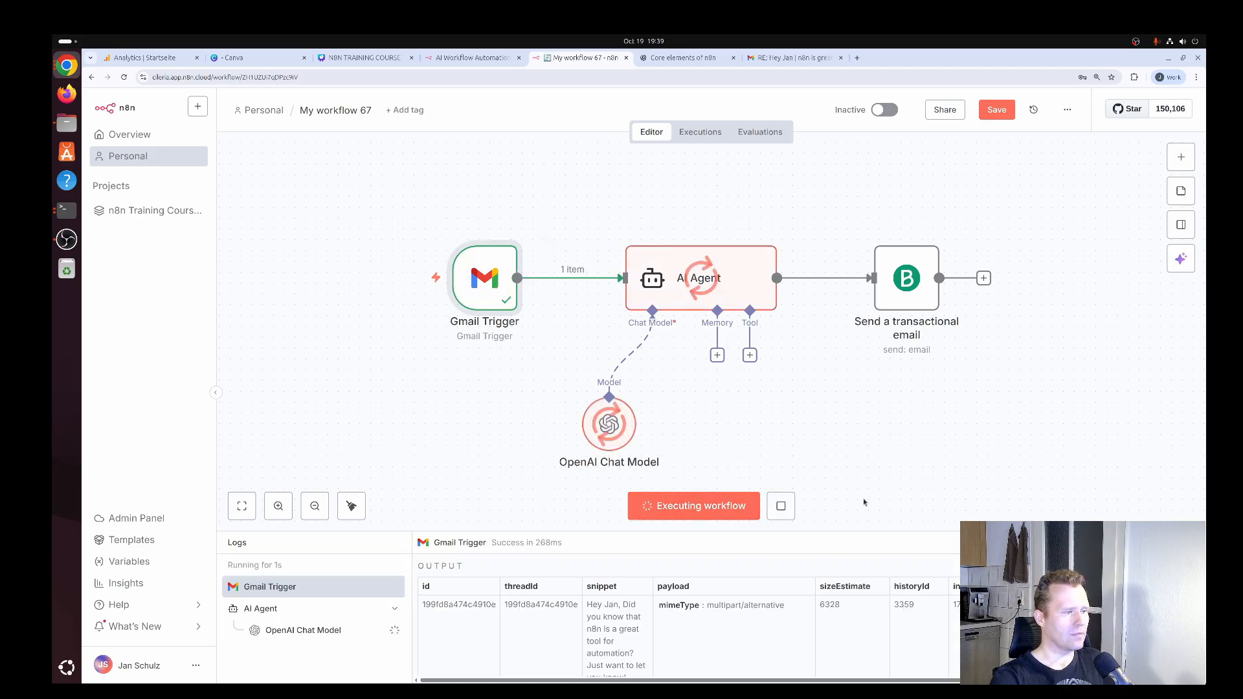
drag(857, 532, 853, 378)
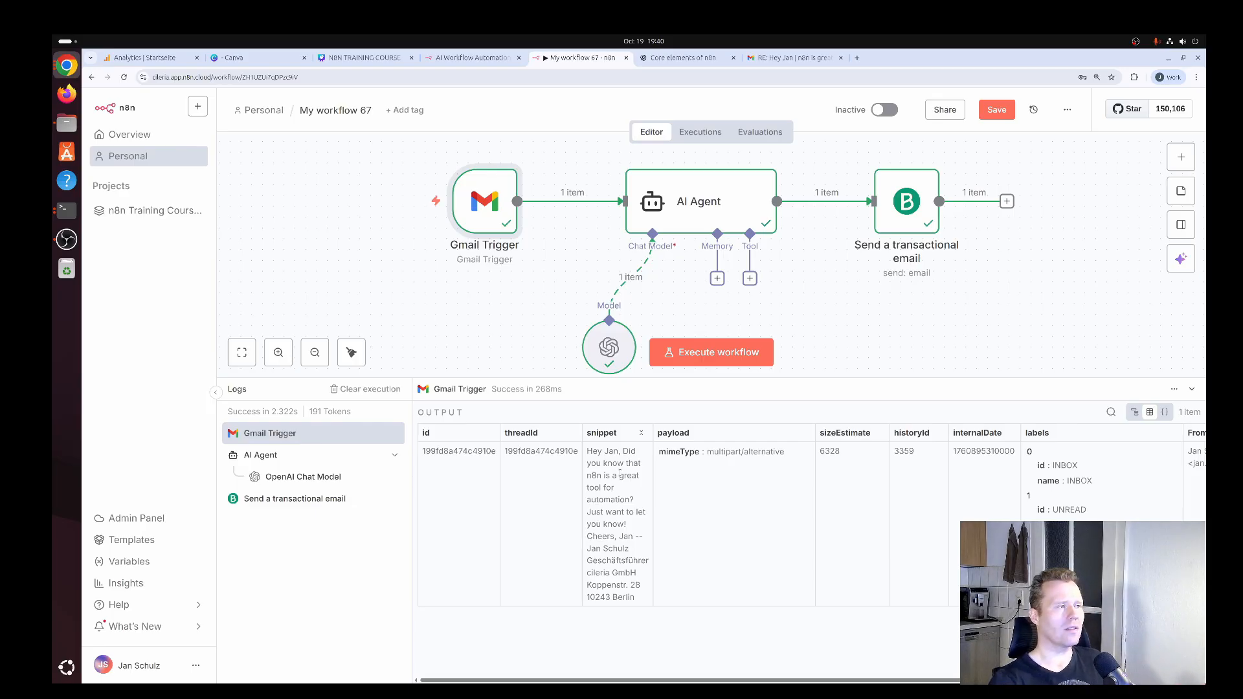
Open the original sender's Gmail message to read the automatic vacation reply.
key(super)
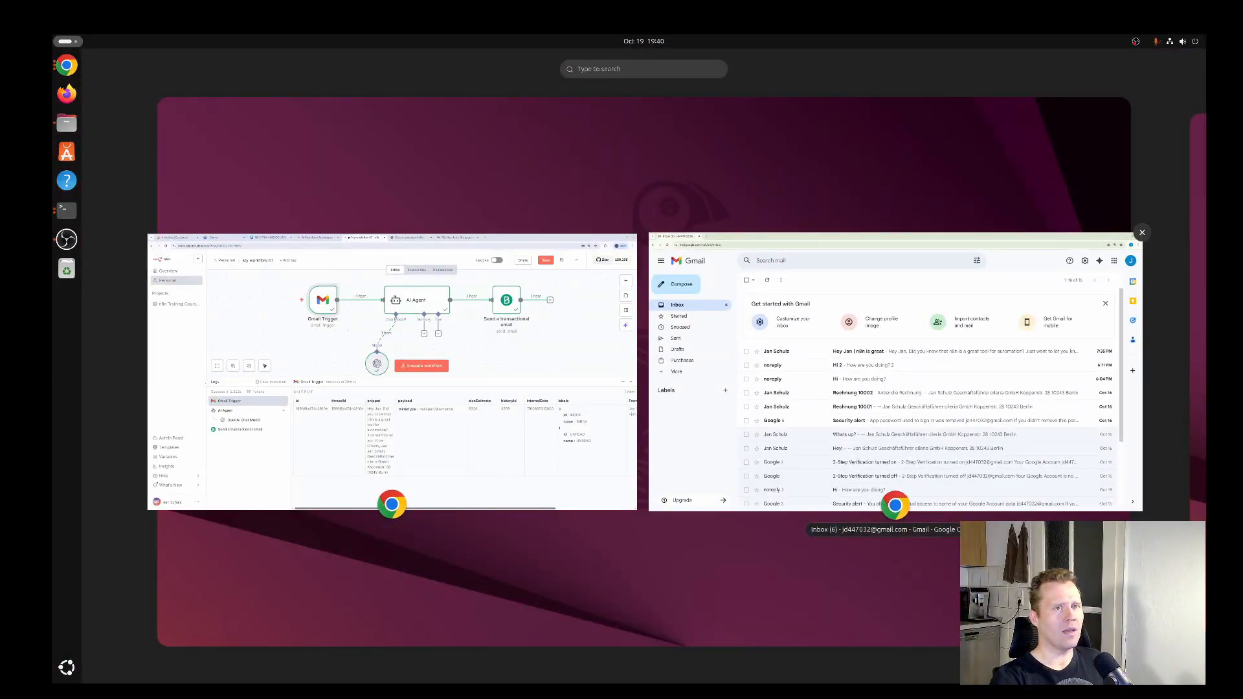
key(super)
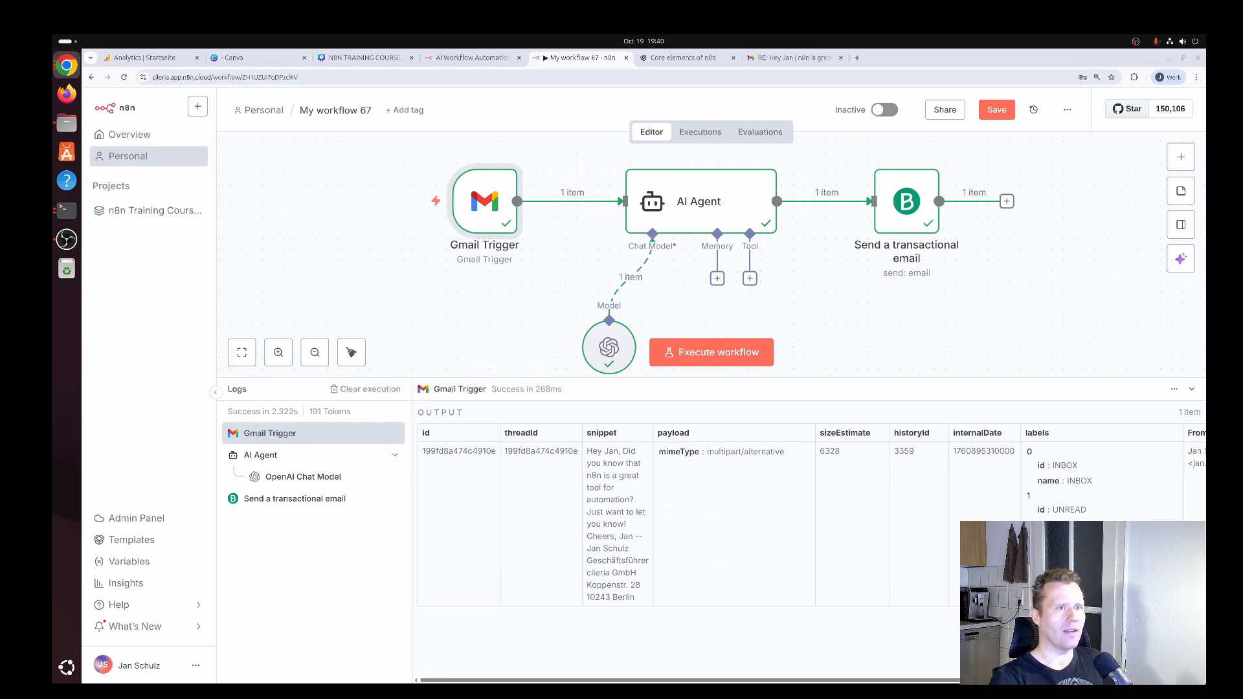
click(793, 58)
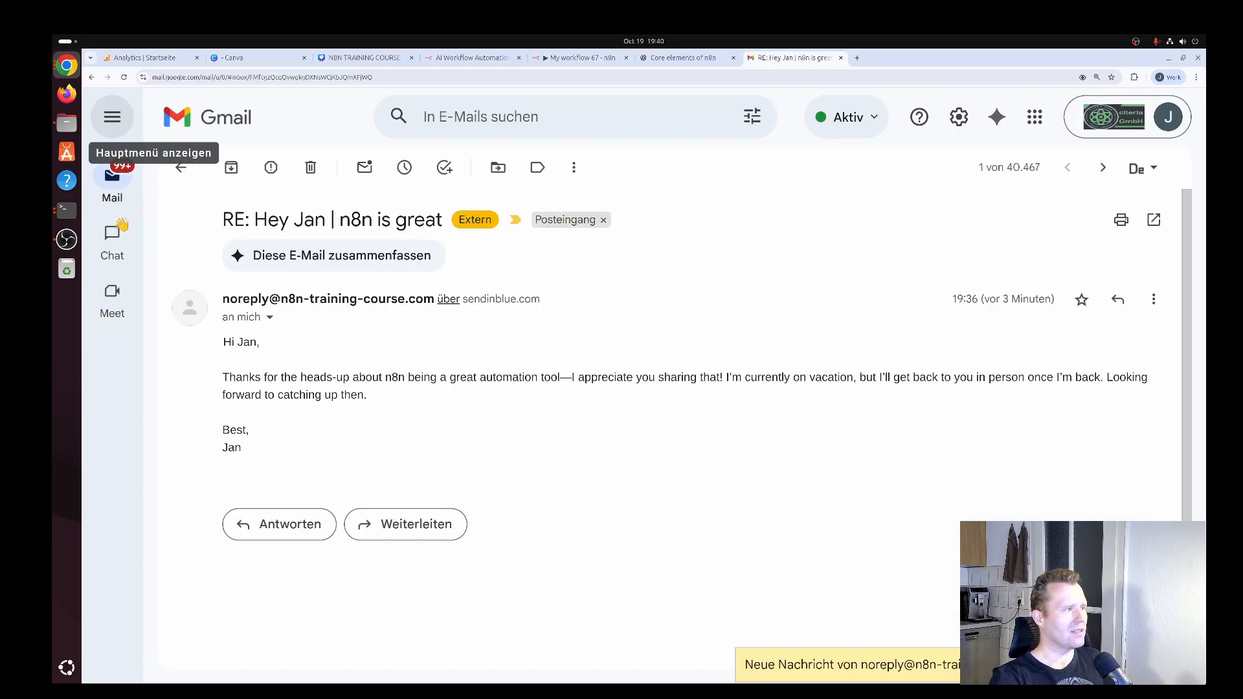